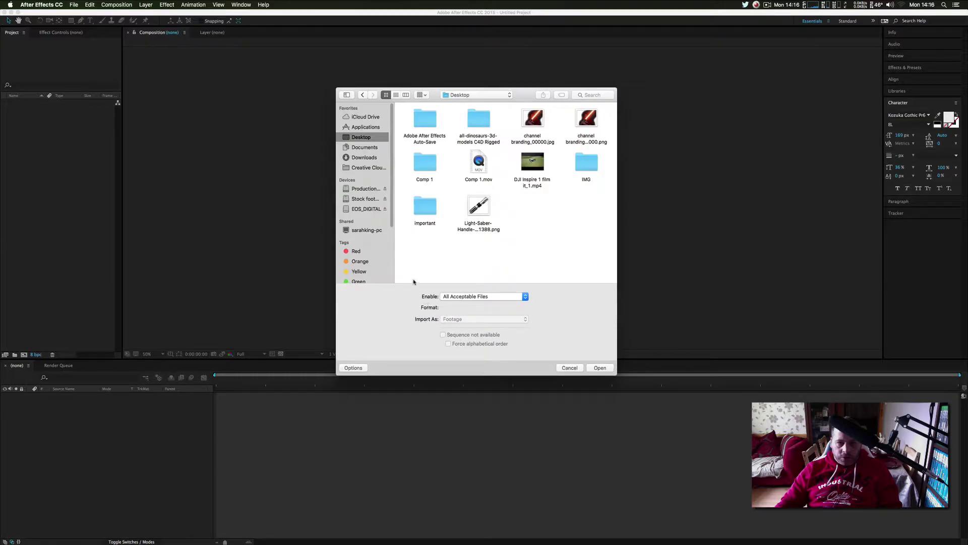
Try importing IMG_2332.JPG from the 100CANON folder on EOS_DIGITAL as a JPEG sequence, and remove the imported sequence from the project
click(363, 209)
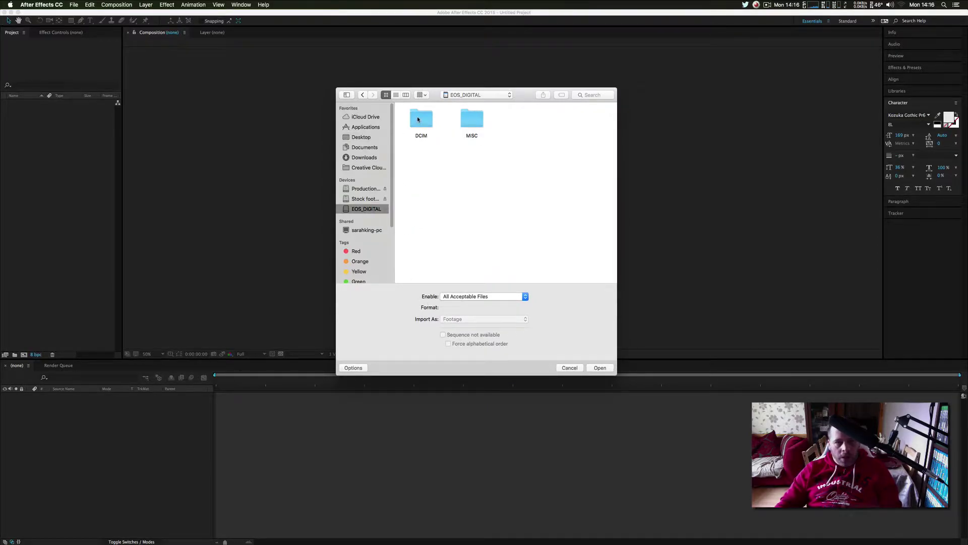
double_click(417, 120)
double_click(417, 119)
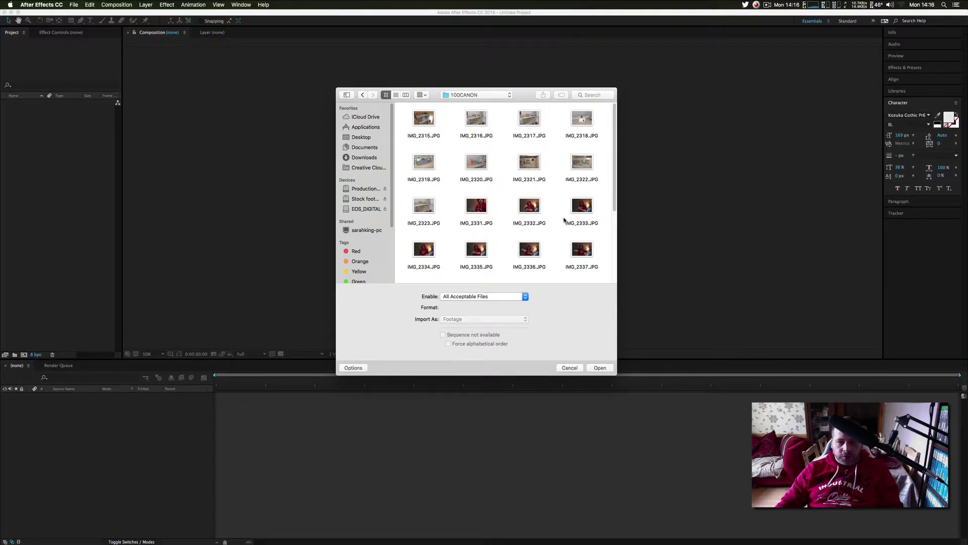
click(536, 208)
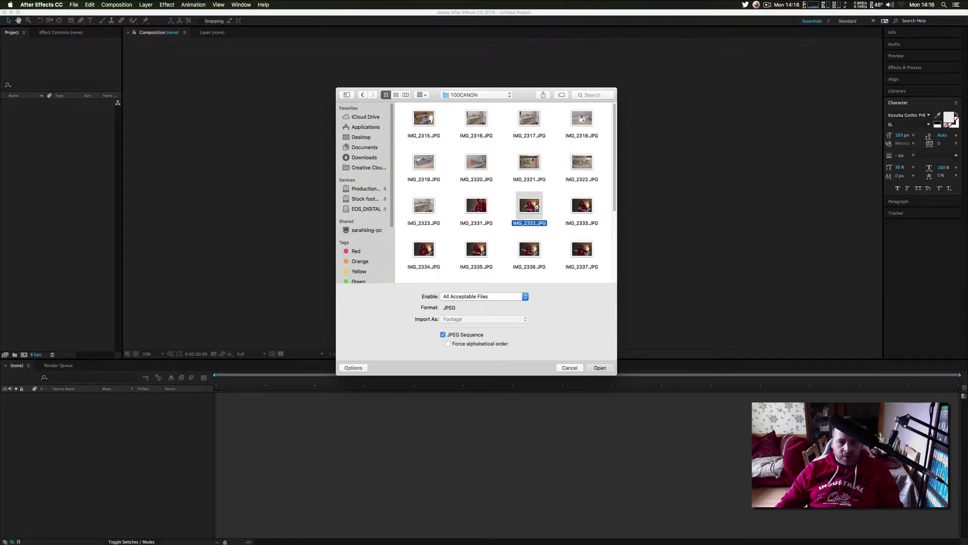
key(Return)
click(556, 291)
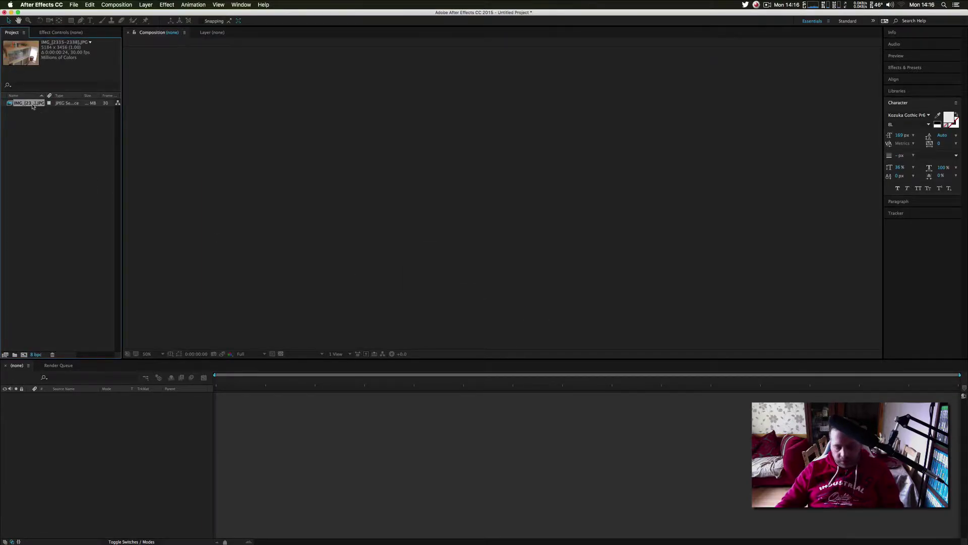
key(Delete)
Import IMG_2332.JPG from the 100CANON folder as a single still, with the JPEG Sequence option turned off
click(70, 5)
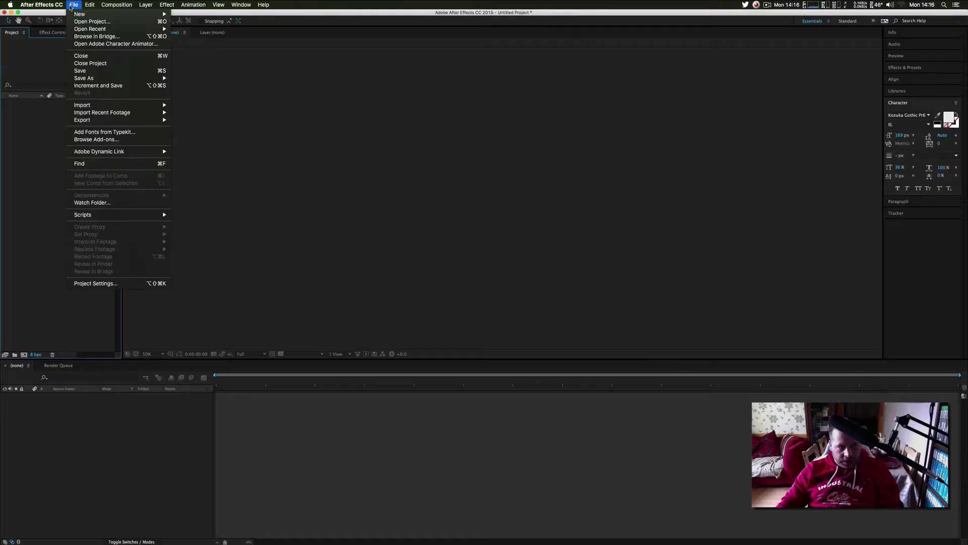
mouse_move(150, 104)
click(196, 105)
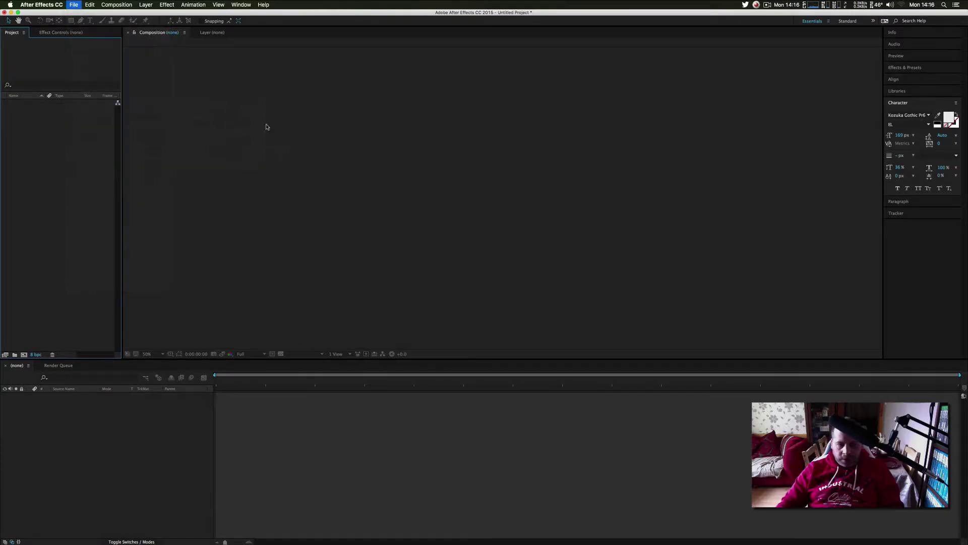
scroll(493, 196, down, 10)
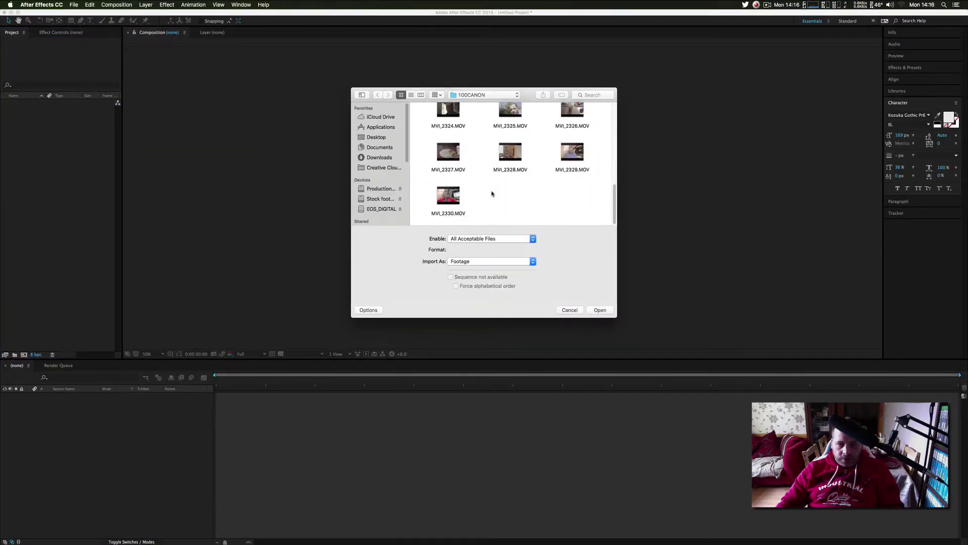
scroll(491, 193, up, 3)
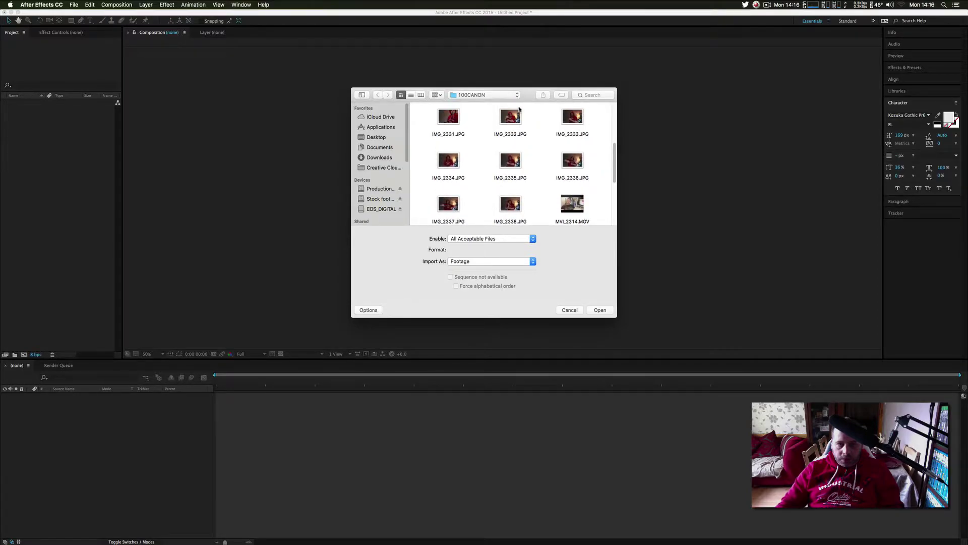
click(512, 119)
click(450, 277)
click(600, 310)
Create a new composition from IMG_2332.JPG and fit the whole photo in the viewer
drag(35, 105, 23, 355)
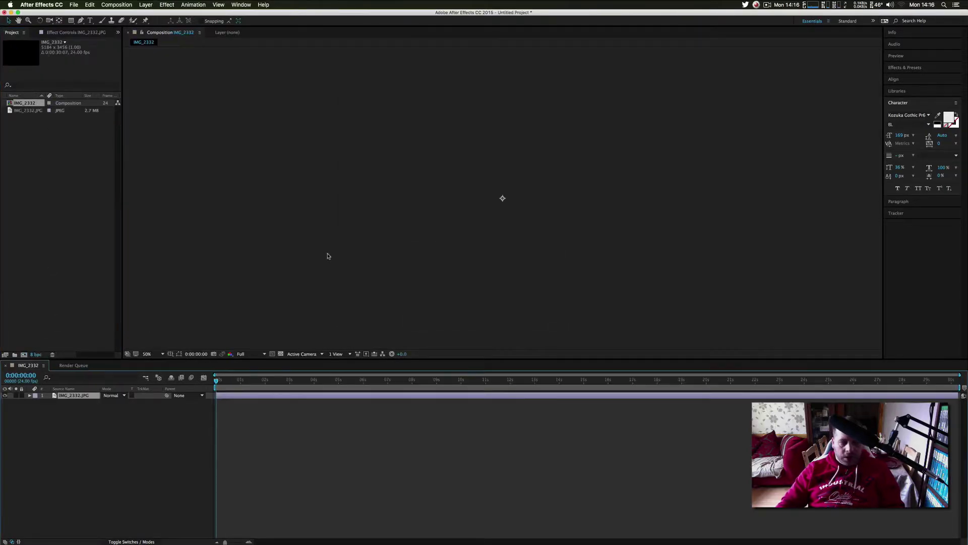
scroll(468, 220, up, 2)
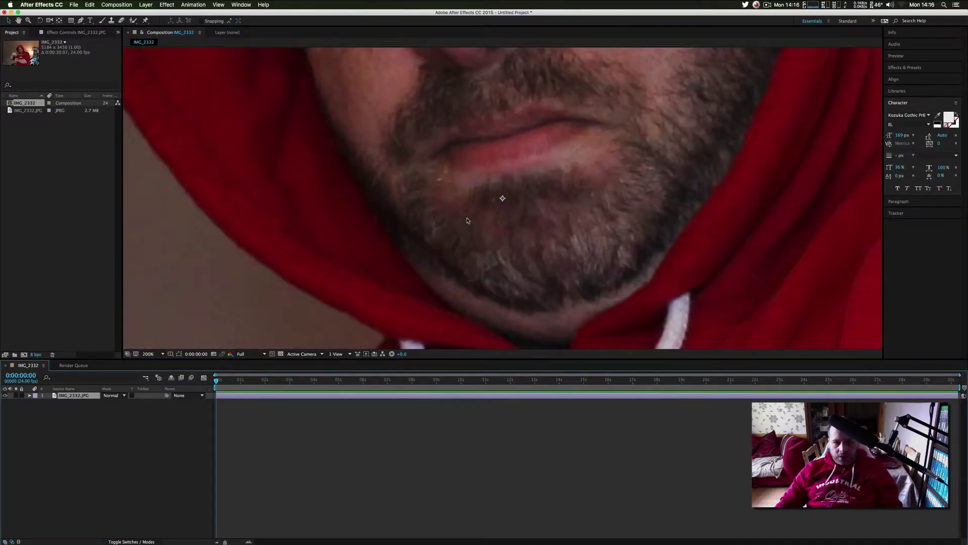
scroll(468, 220, down, 5)
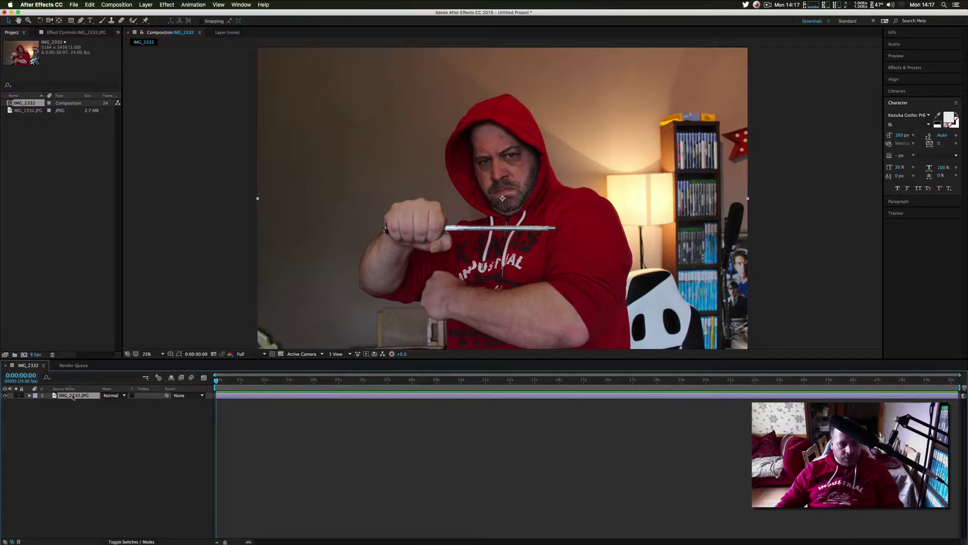
Start a Pen tool mask on the photo layer, tracing the hood's upper left edge up to its peak
click(81, 21)
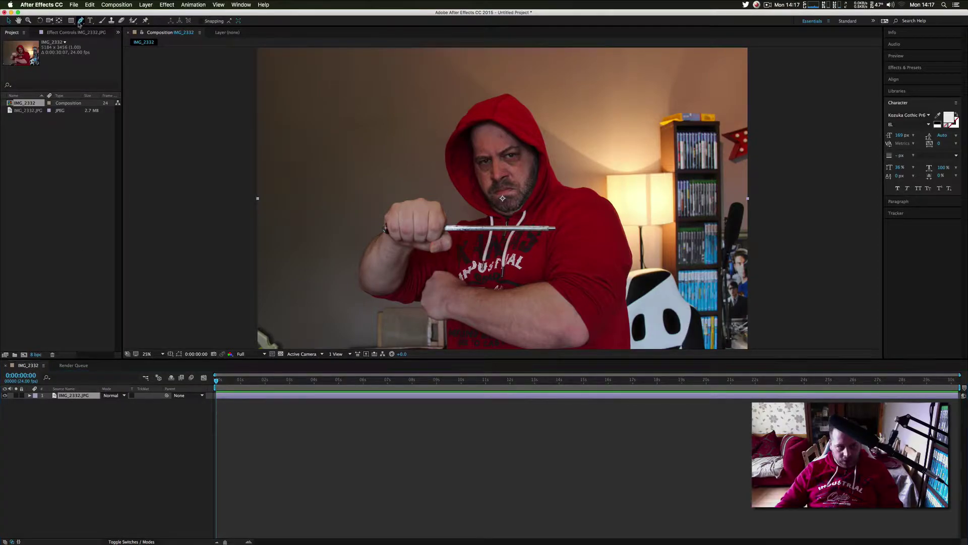
scroll(444, 198, up, 4)
scroll(444, 198, down, 2)
drag(428, 117, 429, 177)
key(g)
click(414, 149)
click(422, 139)
click(430, 128)
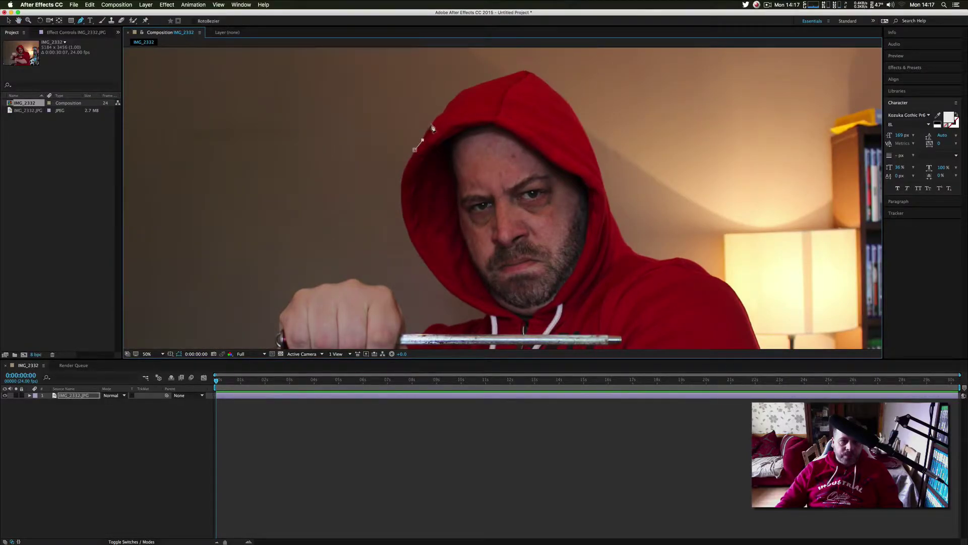
click(432, 123)
click(442, 114)
click(448, 103)
click(460, 93)
click(485, 82)
click(523, 71)
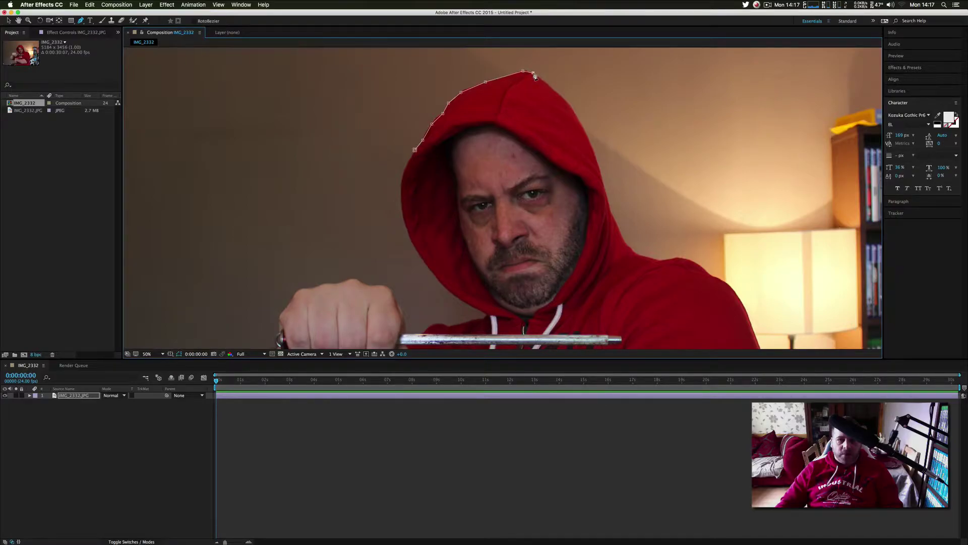
Continue the mask path from the hood's peak down its right edge to where the hood meets the shoulder
click(558, 93)
click(578, 115)
click(589, 138)
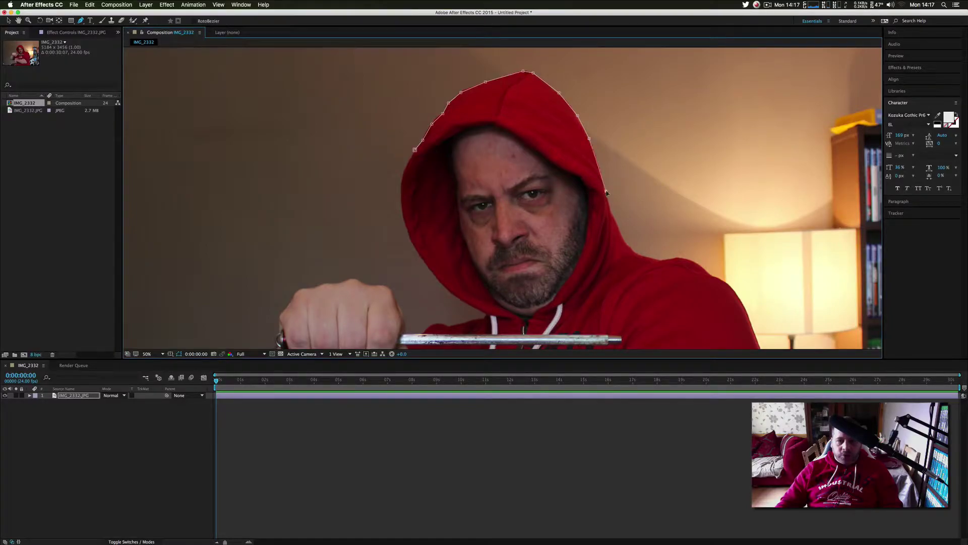
scroll(600, 181, down, 5)
scroll(600, 181, right, 3)
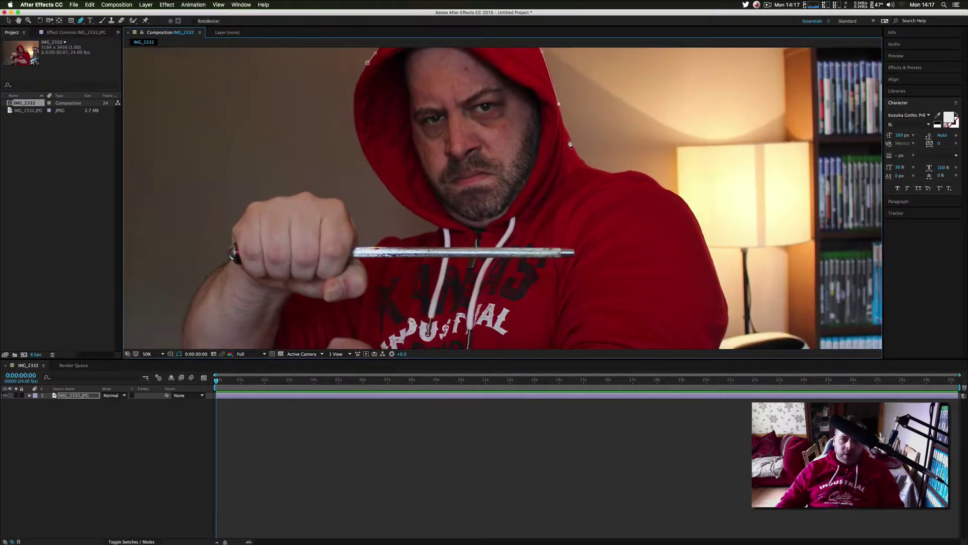
click(572, 145)
click(583, 161)
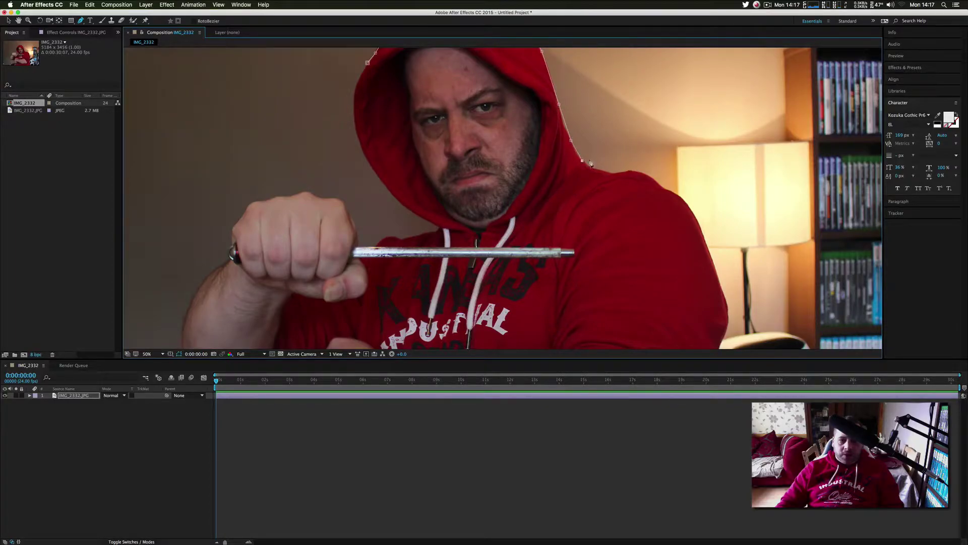
Extend the mask path over the right shoulder and onto the upper sleeve
click(605, 172)
click(620, 171)
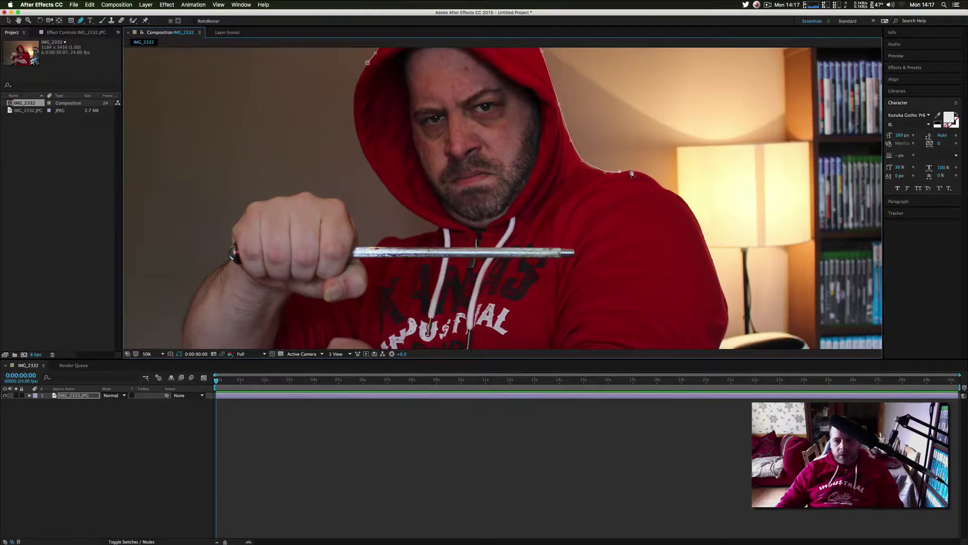
click(654, 179)
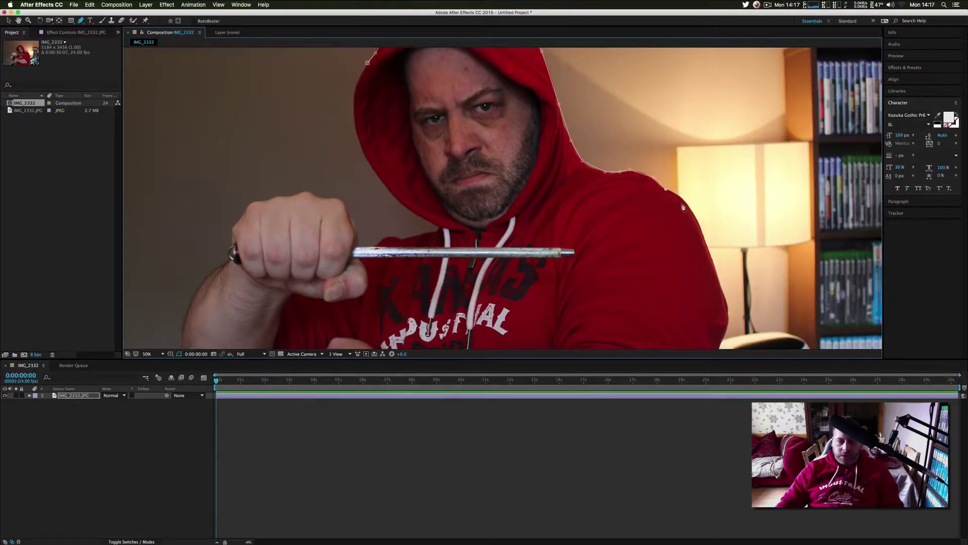
click(686, 202)
drag(699, 225, 656, 145)
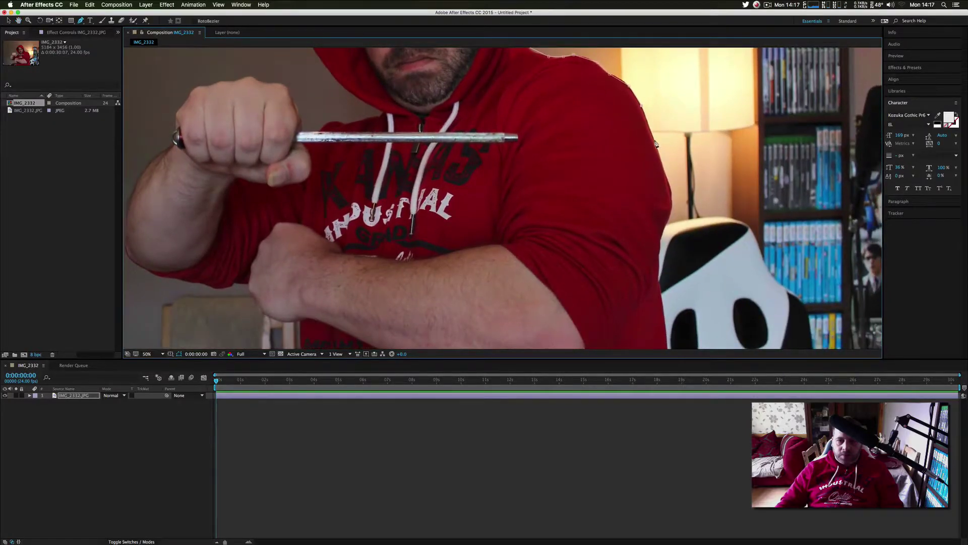
Trace the mask along the outer sleeve and the right side of the torso down to the photo's lower edge
click(669, 179)
click(673, 204)
click(665, 221)
click(660, 247)
drag(656, 268, 639, 194)
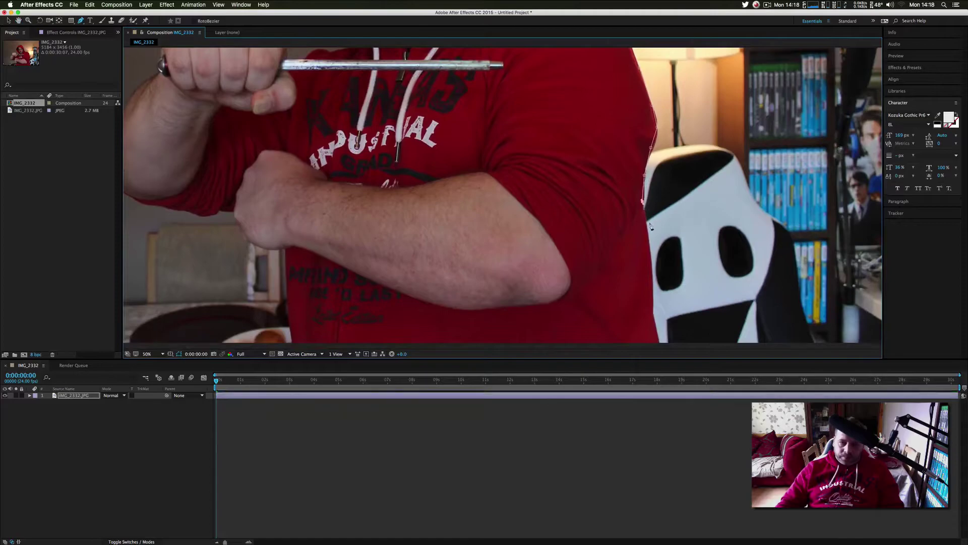
scroll(674, 246, down, 1)
click(587, 222)
Carry the mask up the torso's left side, around the lower fist and along the underside of the sleeve to the elbow
click(406, 218)
click(404, 167)
click(394, 165)
click(382, 159)
click(379, 155)
click(377, 147)
click(370, 147)
click(363, 149)
click(347, 146)
click(329, 142)
click(313, 133)
Trace the mask from the elbow up the outer edge of the raised forearm to the wrist
scroll(318, 129, up, 1)
click(498, 302)
click(497, 273)
click(506, 249)
click(513, 235)
click(527, 219)
click(544, 205)
Trace the mask around the knuckles of the raised fist, from the wrist to the base of the metal rod
click(549, 180)
click(555, 167)
click(561, 153)
click(566, 148)
click(580, 145)
click(591, 142)
click(602, 140)
click(611, 139)
click(620, 136)
click(632, 141)
click(643, 144)
click(654, 145)
click(666, 157)
click(673, 169)
click(675, 185)
Continue the mask from the fist along the chest's upper edge to the lower tip of the hood
click(697, 186)
click(709, 183)
click(718, 184)
click(753, 174)
Trace the hood's left edge upward and close the mask at its first point, isolating the man from the background
click(737, 164)
click(711, 144)
scroll(692, 128, up, 2)
click(459, 222)
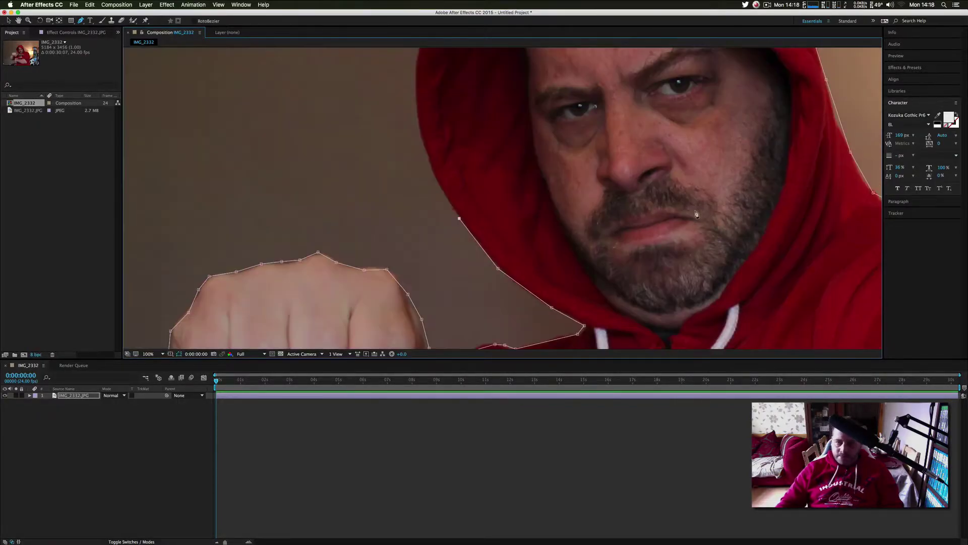
click(434, 183)
click(422, 154)
click(418, 129)
drag(456, 127, 501, 276)
click(460, 243)
click(460, 213)
click(466, 192)
click(475, 170)
click(487, 150)
scroll(577, 284, down, 4)
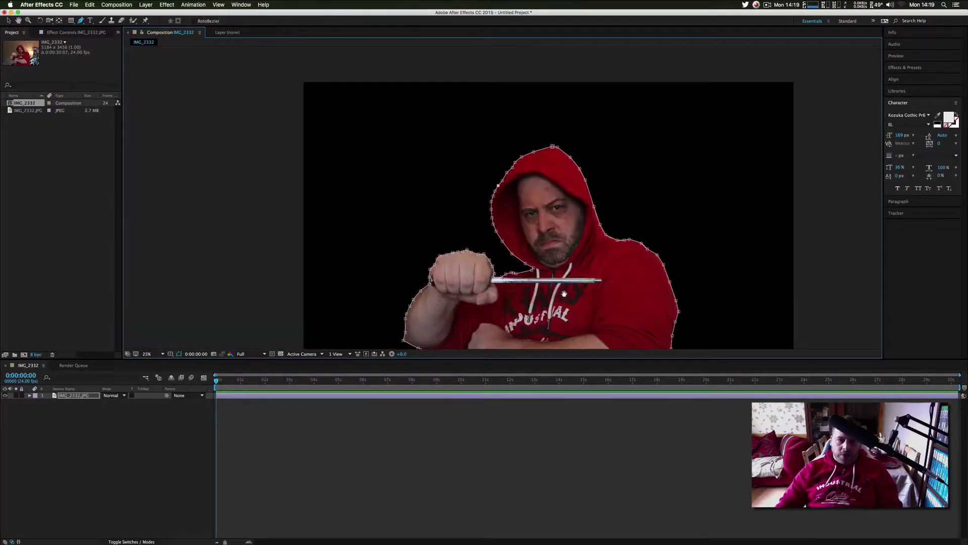
scroll(565, 293, down, 2)
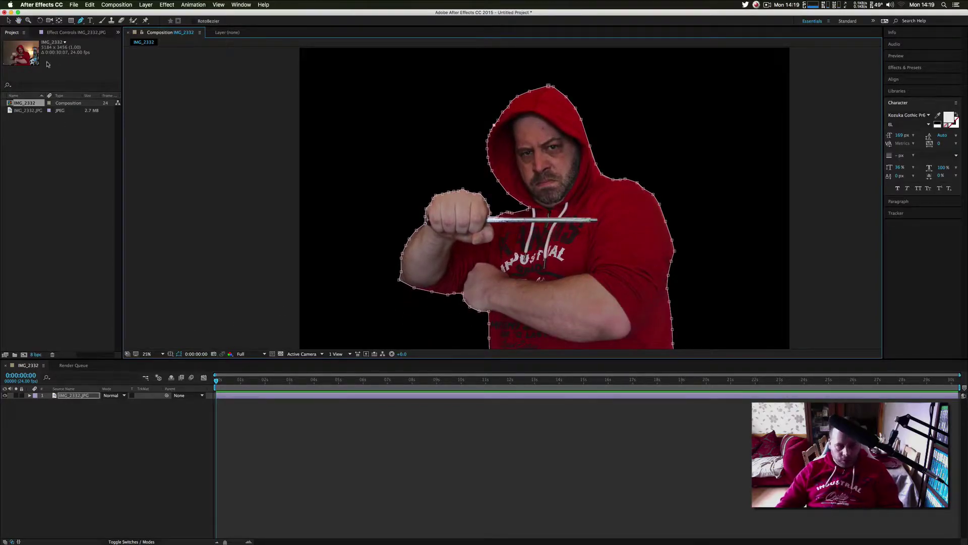
Move the mask point at the left elbow slightly inward with the Selection tool
click(8, 21)
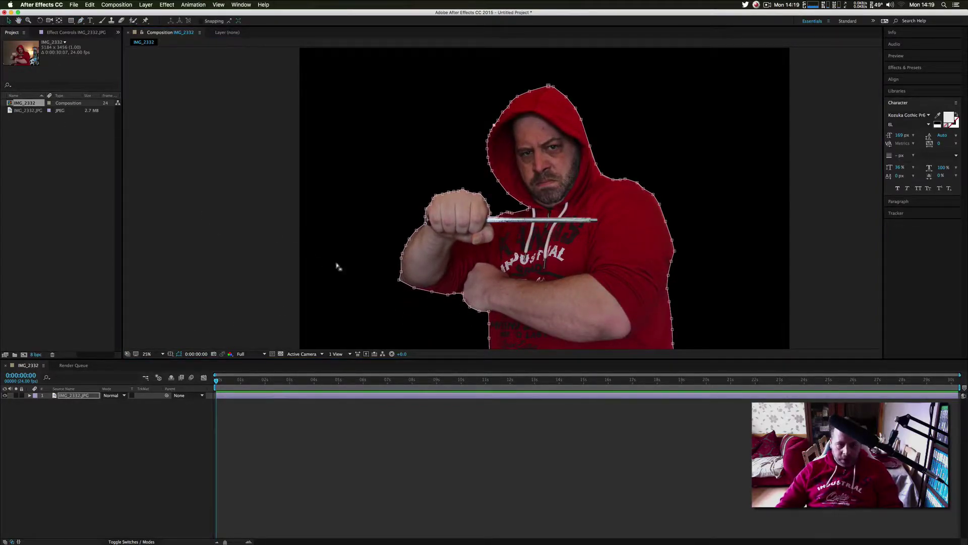
click(401, 280)
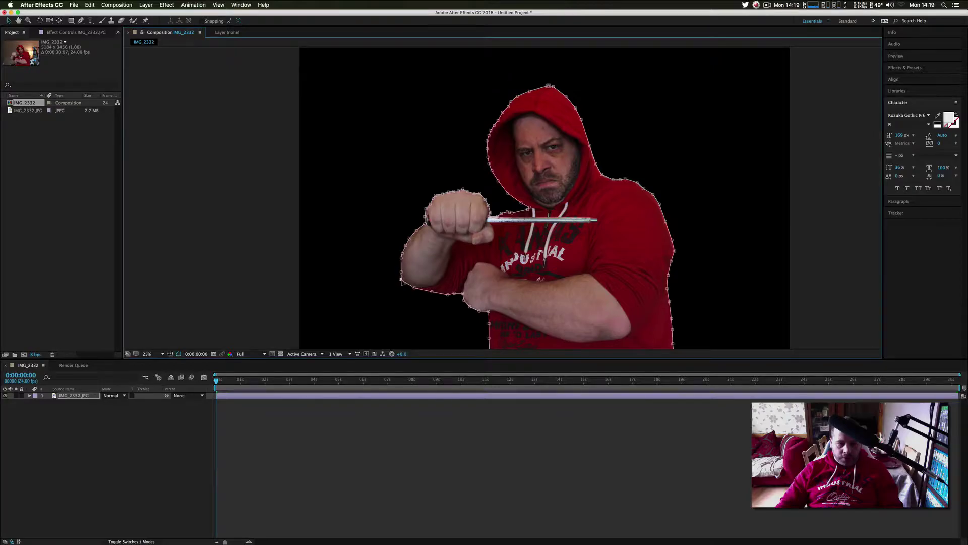
click(249, 313)
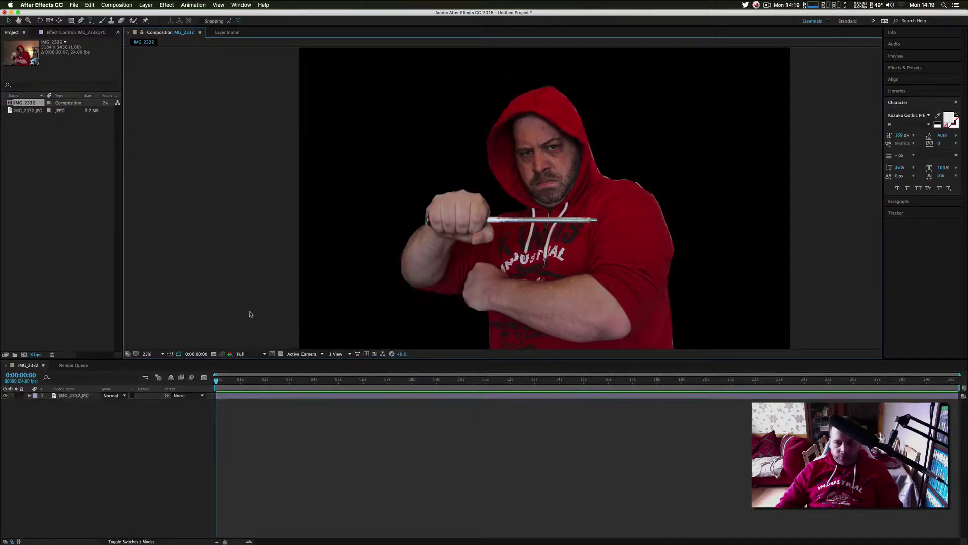
Adjust the mask points along the right shoulder so the path sits tighter against the red sleeve
click(638, 187)
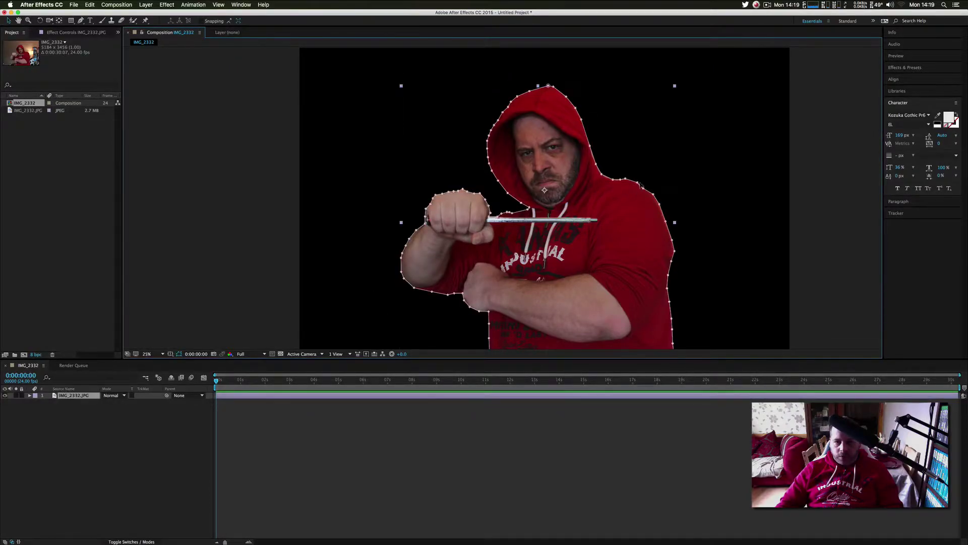
click(637, 187)
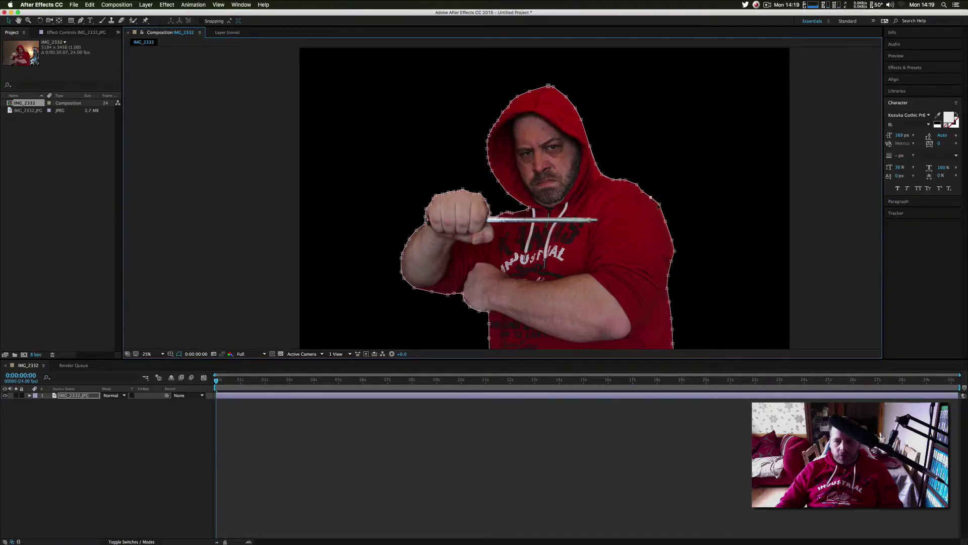
key(v)
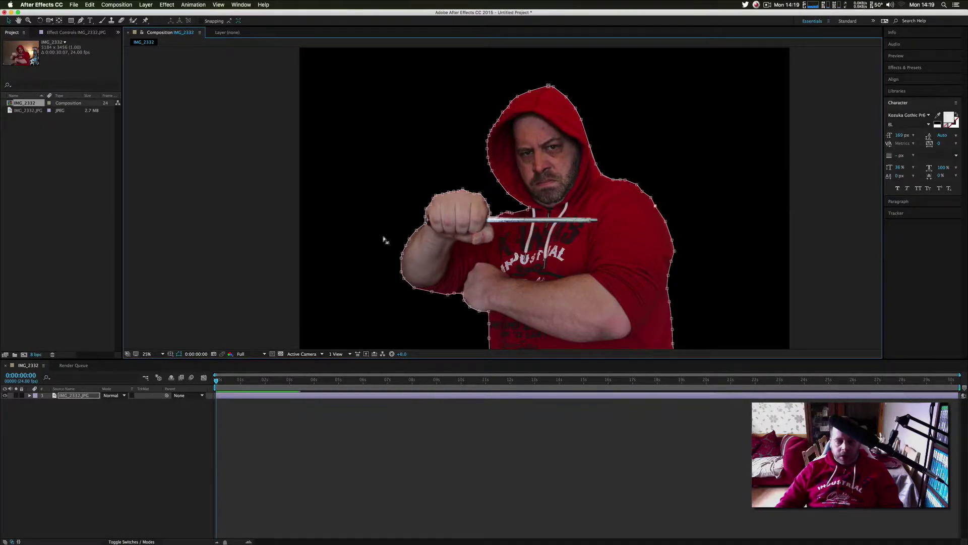
click(570, 221)
click(249, 258)
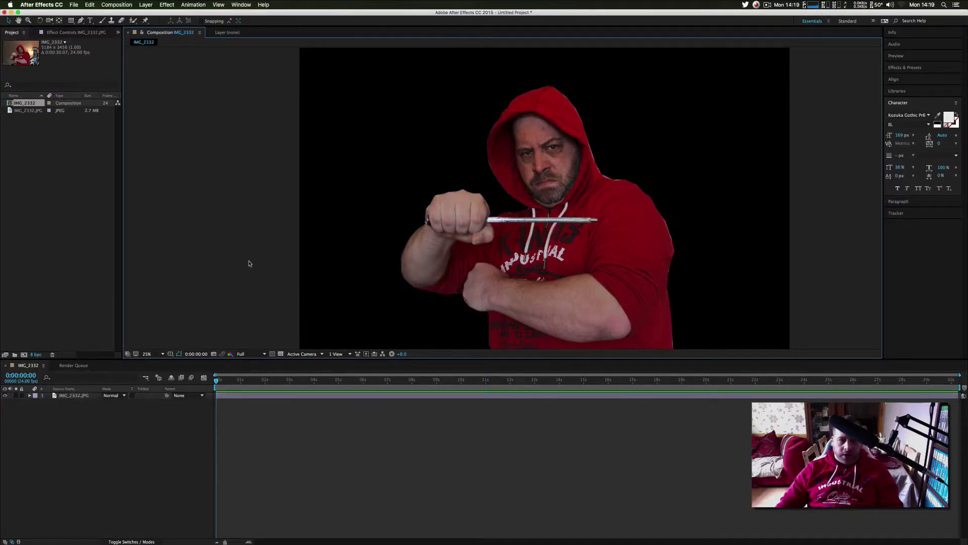
Refine the mask points where the hood meets the right shoulder to trim the leftover background, and deselect the layer
click(611, 175)
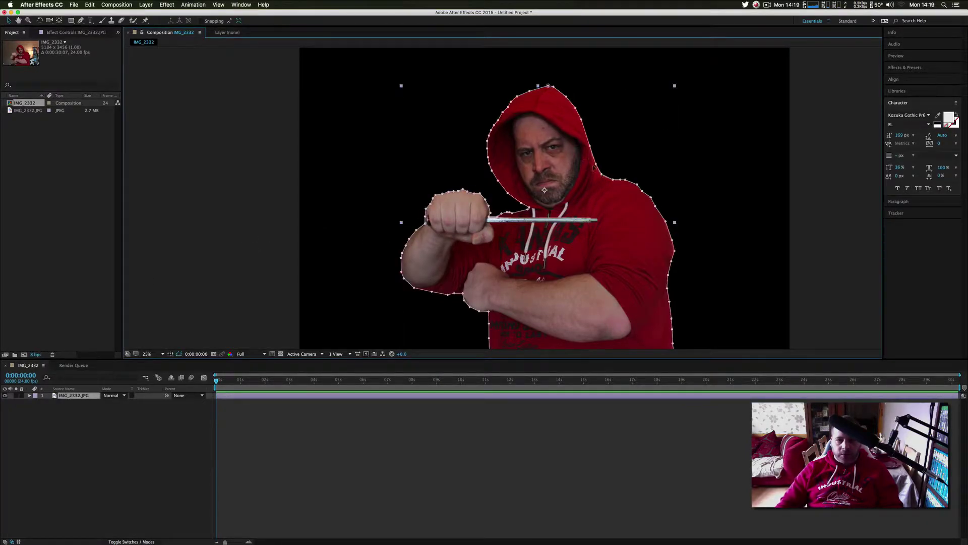
key(Return)
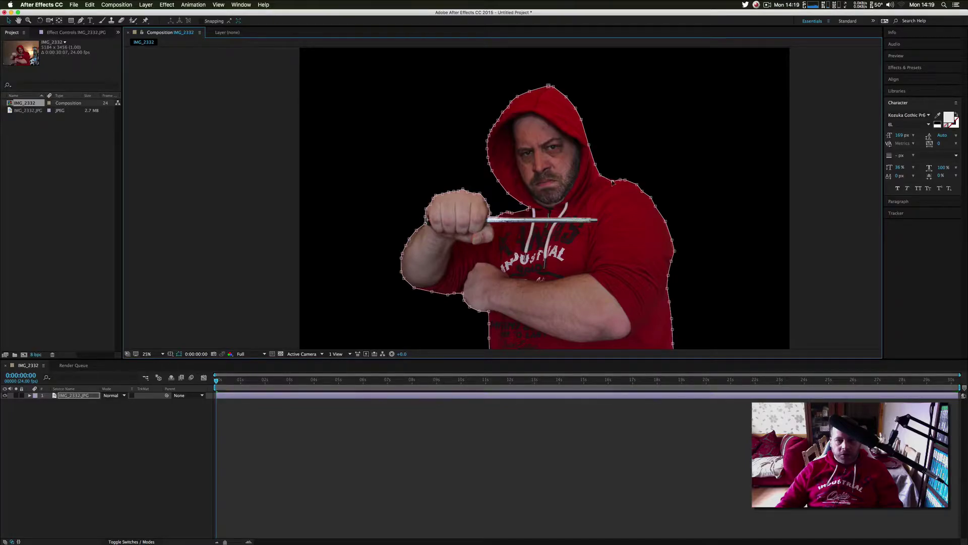
key(Return)
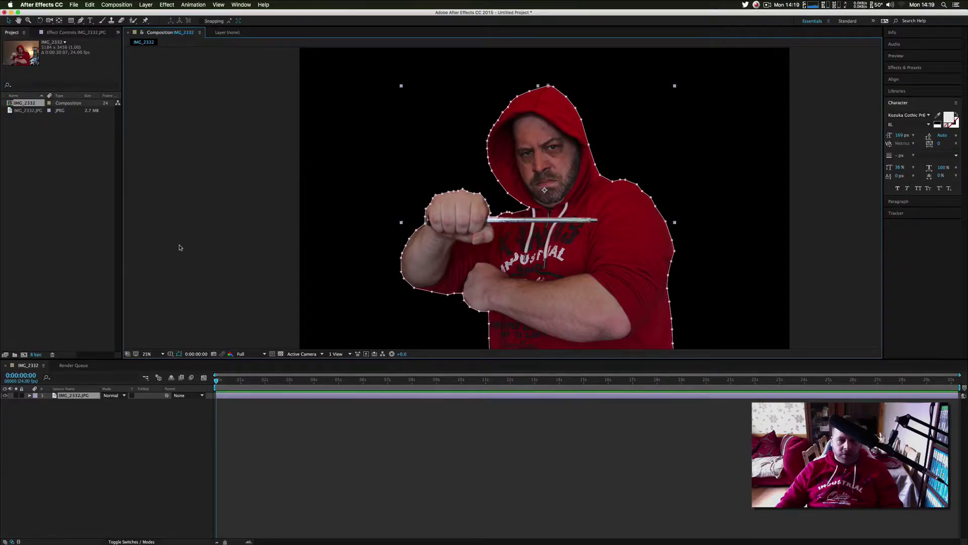
click(217, 246)
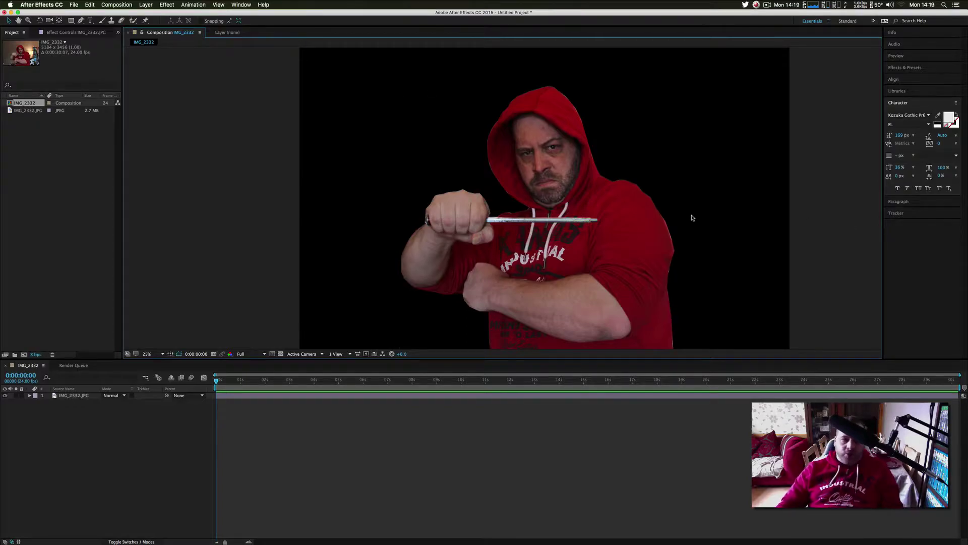
Refine the man's mask point along the outer edge of the right upper arm and deselect the layer
click(658, 237)
click(666, 221)
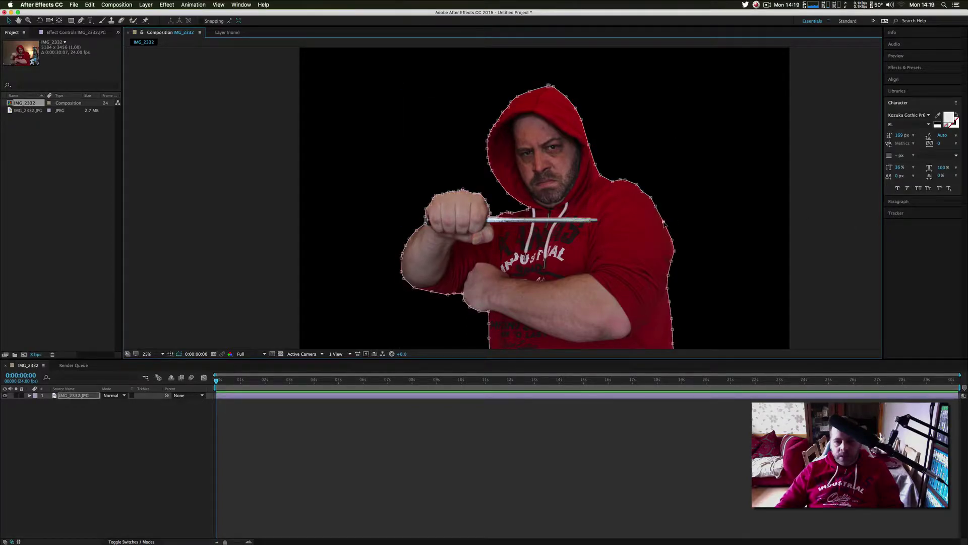
click(266, 283)
key(comma)
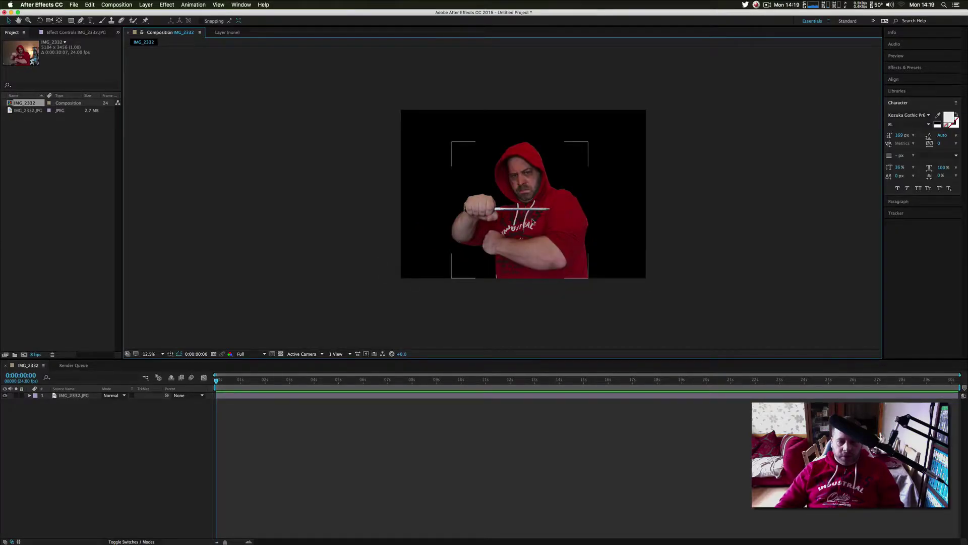
Adjust the man's mask at the lower-left corner of the hoodie, check the outline, and deselect the layer
click(497, 277)
click(497, 277)
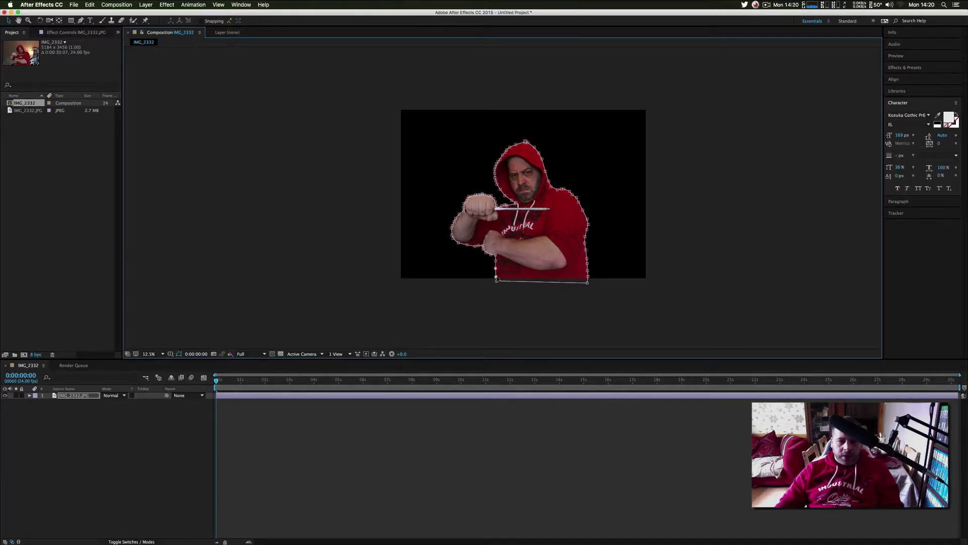
key(period)
key(period)
key(period)
key(comma)
key(comma)
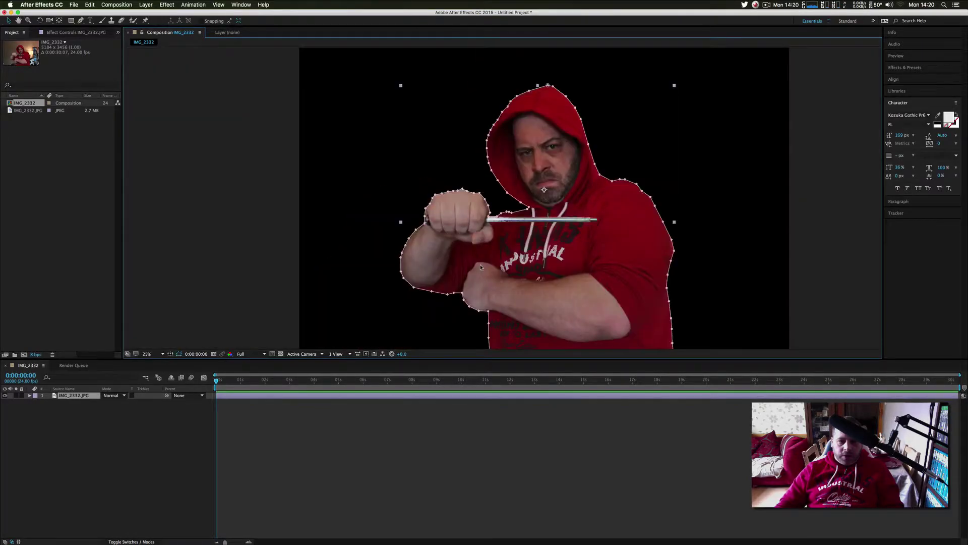
click(283, 254)
Apply the Curves effect to the IMG_2332.JPG layer and pull the RGB curve's midpoint down to darken the man
double_click(78, 396)
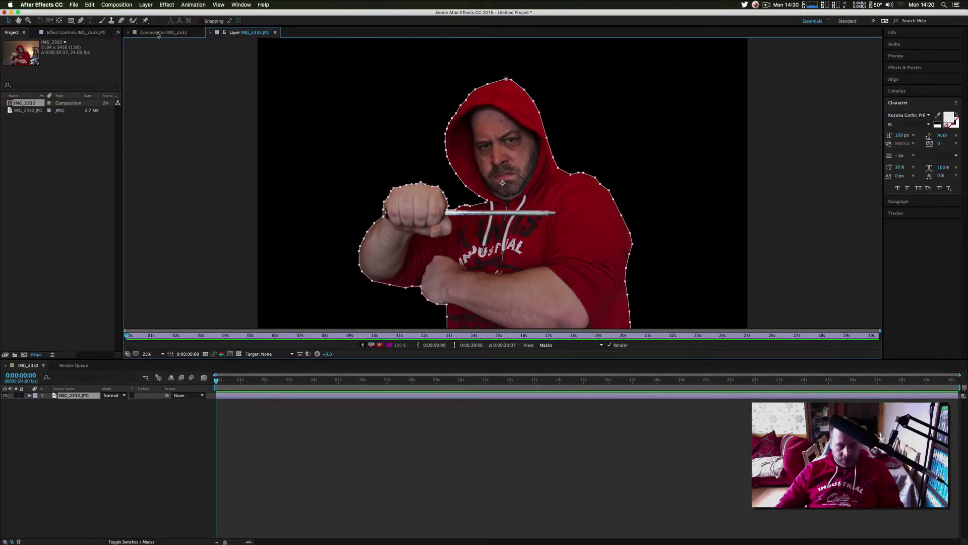
click(158, 32)
right_click(78, 395)
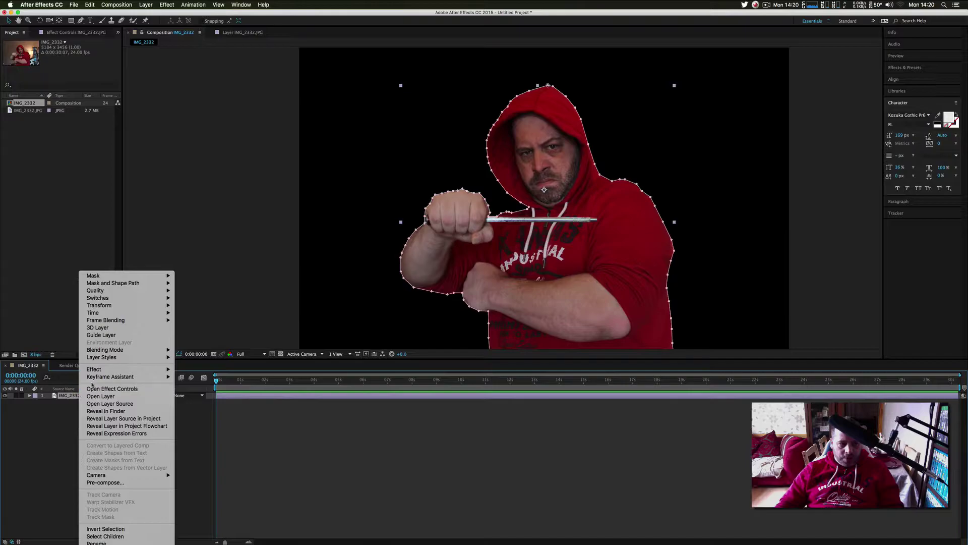
mouse_move(152, 369)
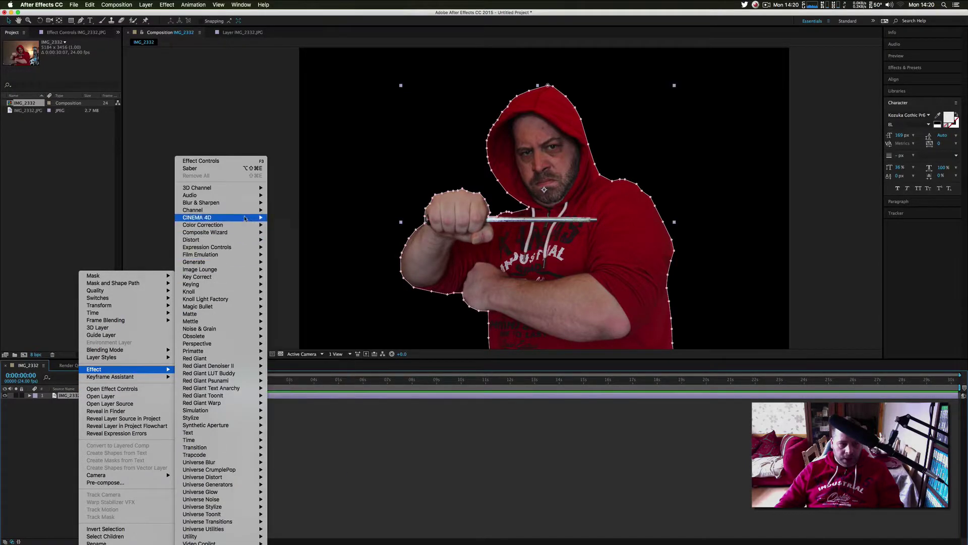
mouse_move(245, 225)
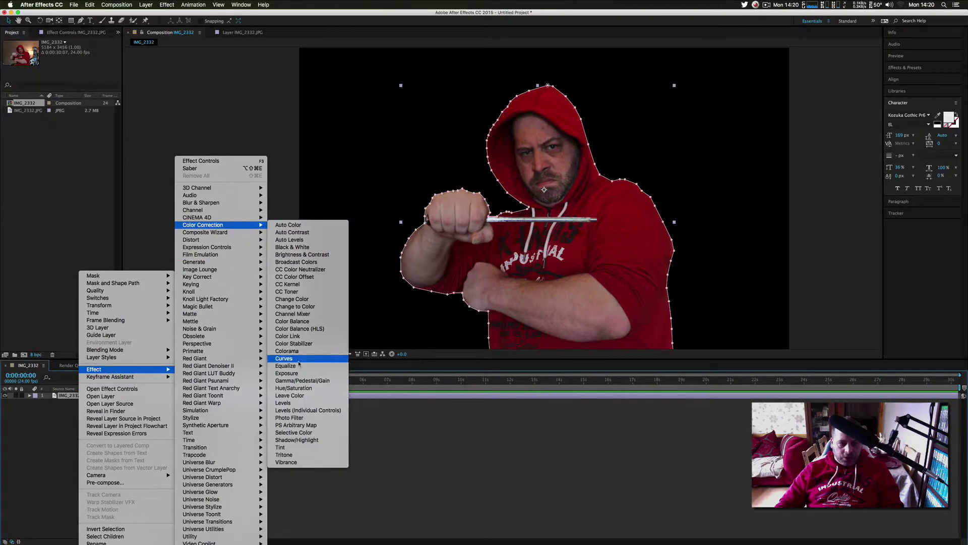
click(280, 358)
mouse_move(59, 134)
mouse_down()
mouse_move(58, 146)
mouse_move(72, 151)
mouse_move(69, 143)
mouse_up()
click(259, 306)
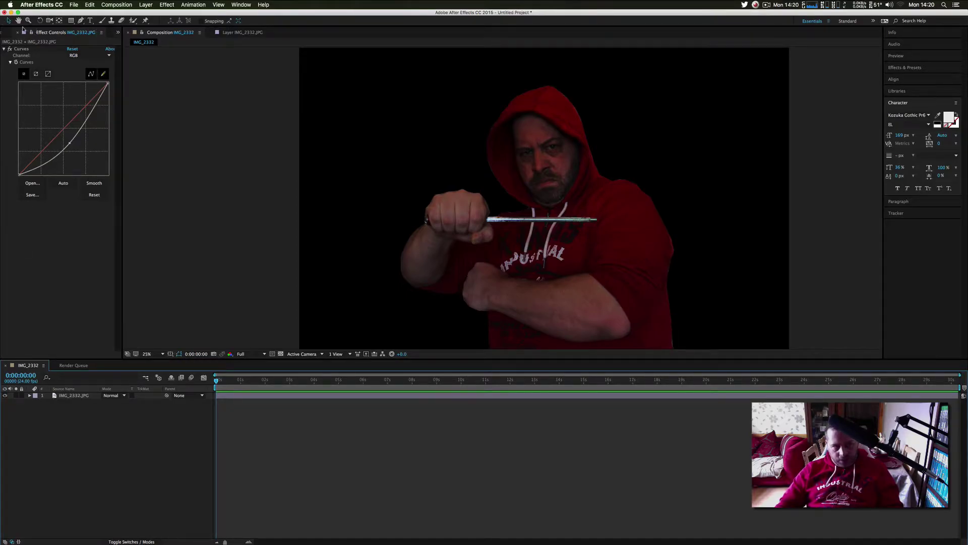
Import the Light-Saber-Handle PNG from the Desktop folder as footage
click(6, 33)
click(75, 7)
click(76, 7)
click(75, 5)
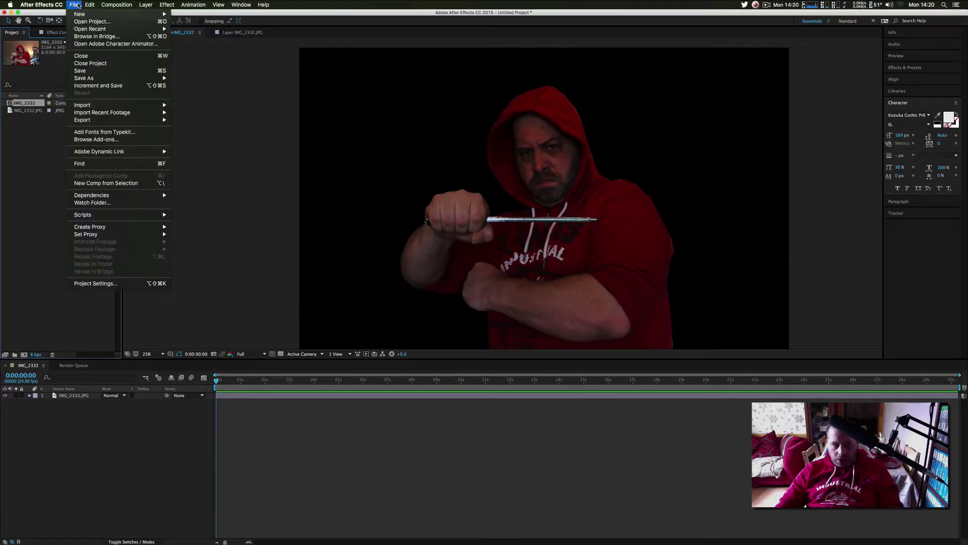
mouse_move(147, 105)
click(189, 106)
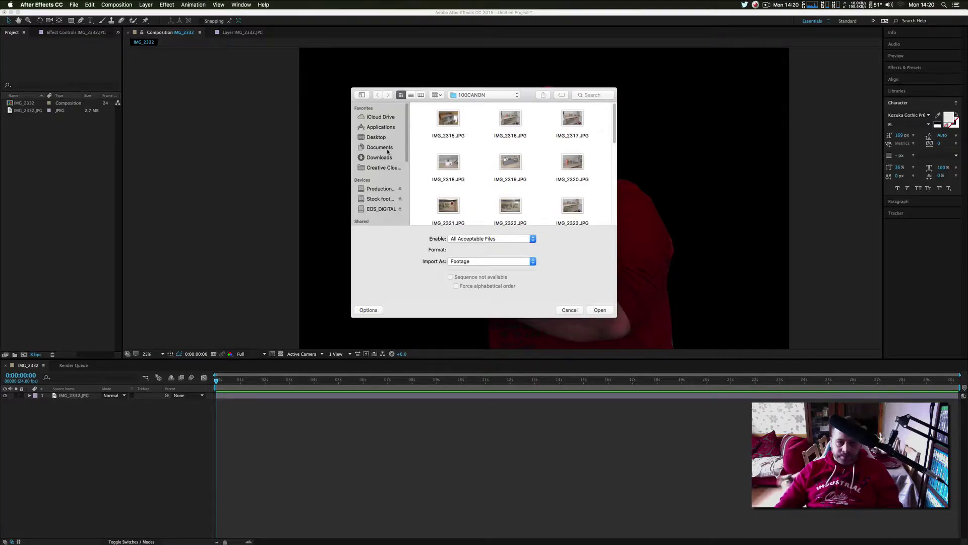
click(380, 138)
scroll(497, 181, down, 2)
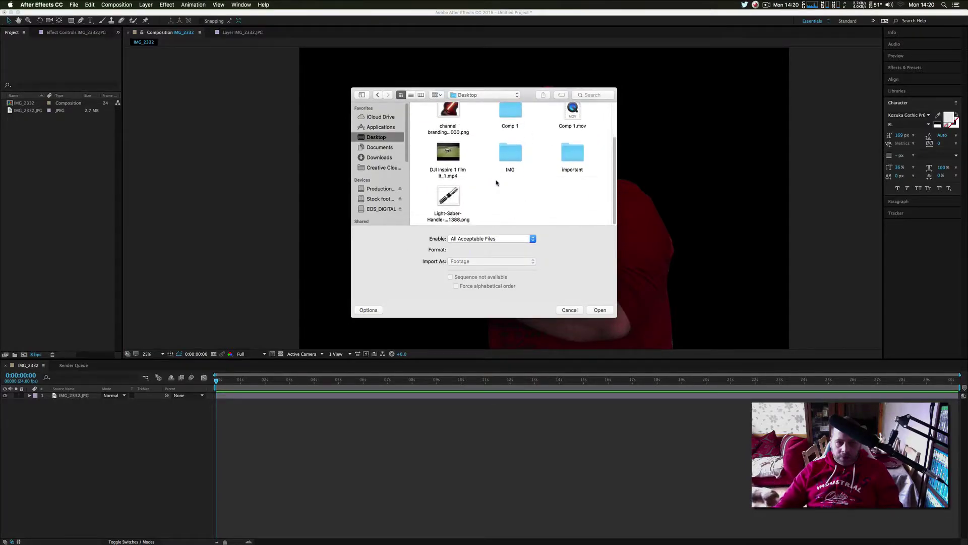
double_click(447, 196)
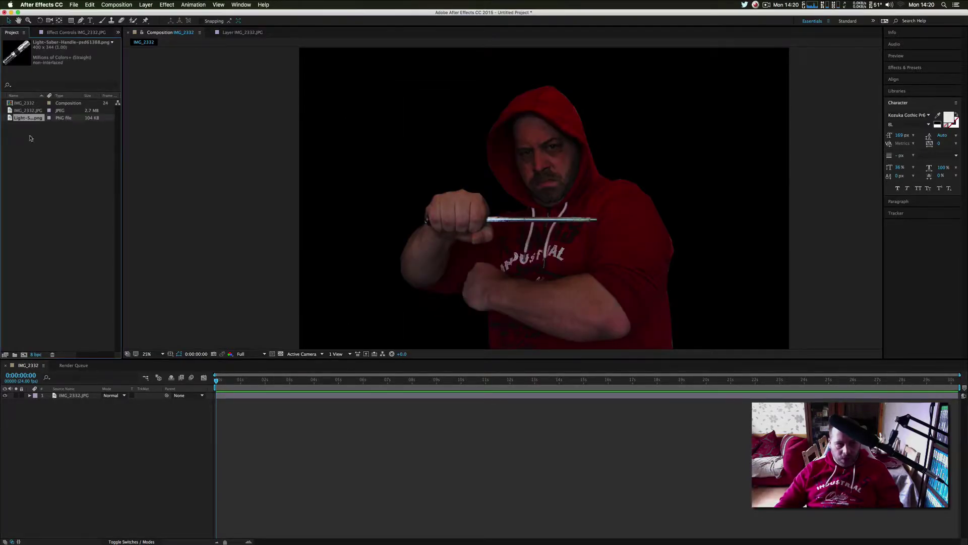
Place the lightsaber handle image in the composition beside the fist and rotate it roughly parallel to the rod
drag(80, 136, 509, 209)
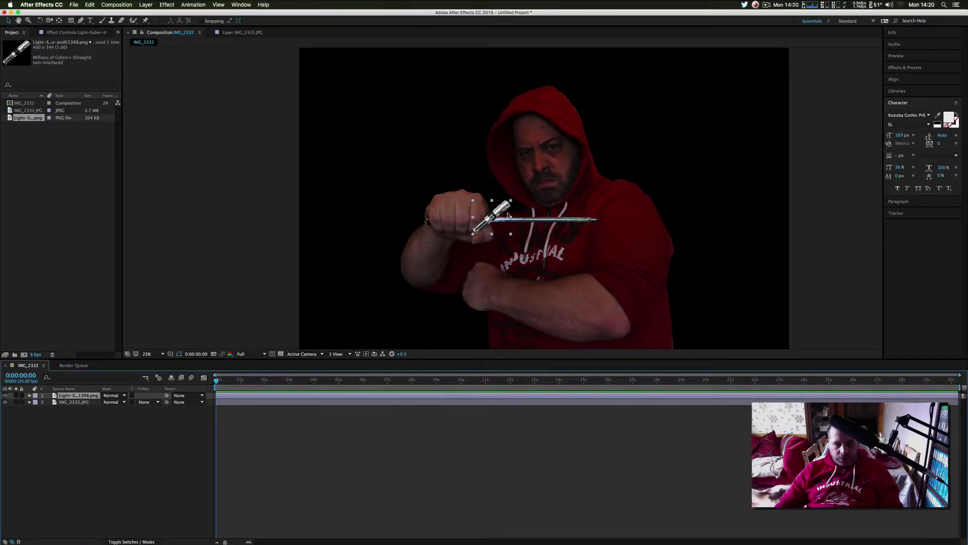
click(40, 20)
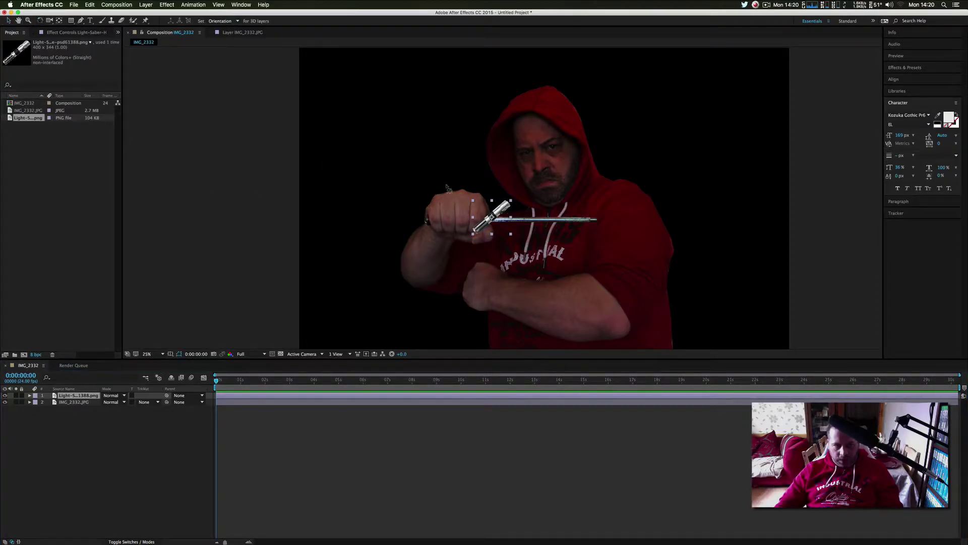
drag(505, 207, 504, 221)
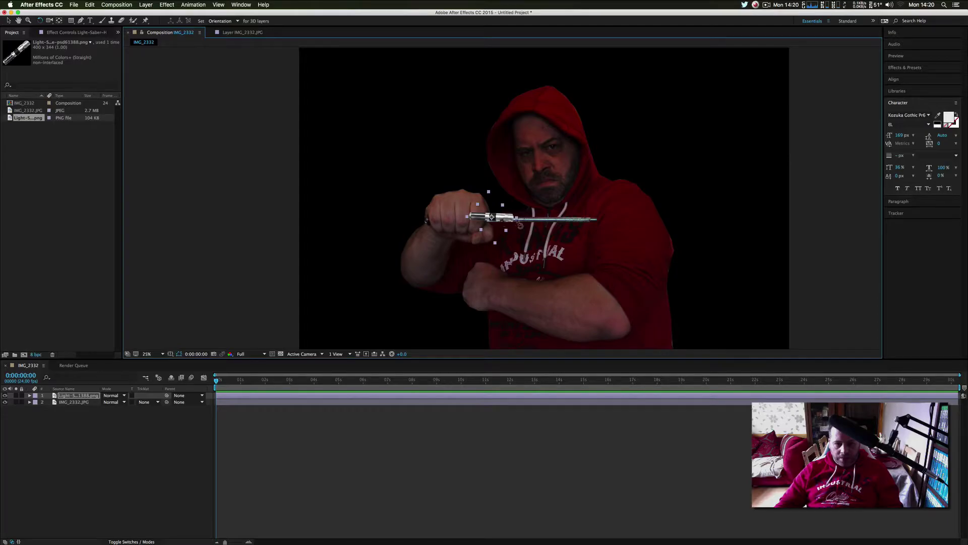
Enlarge the lightsaber handle to span the fist and align it over the hand at about 49.3° rotation
click(9, 19)
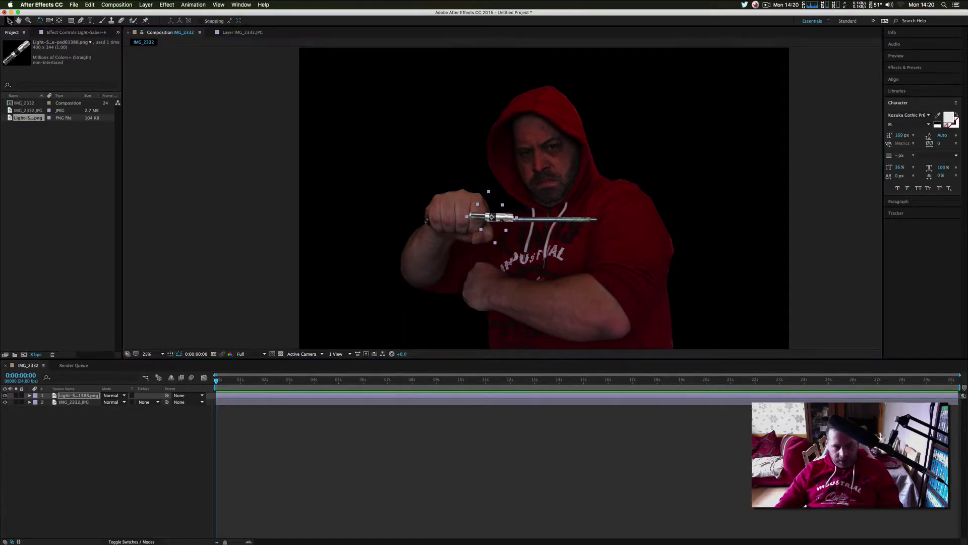
drag(498, 201, 494, 142)
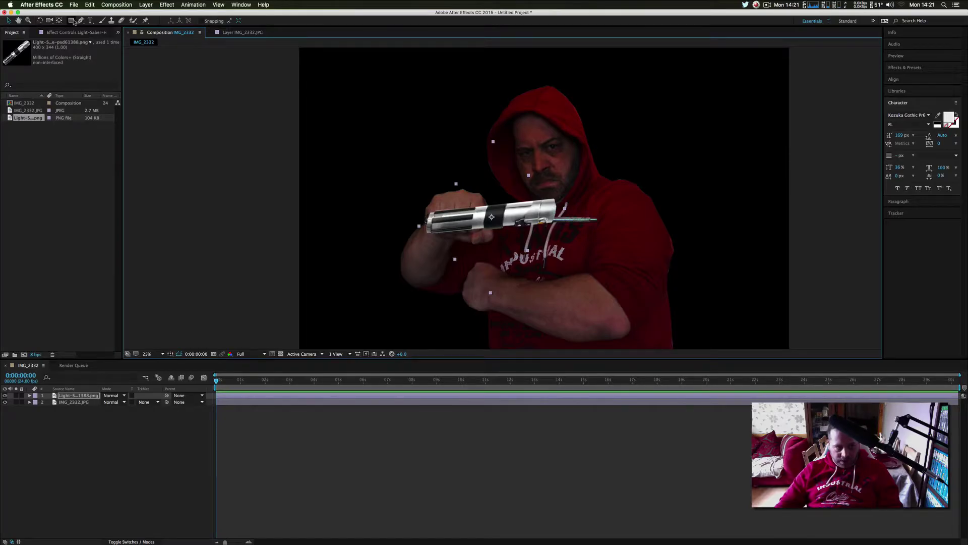
click(39, 22)
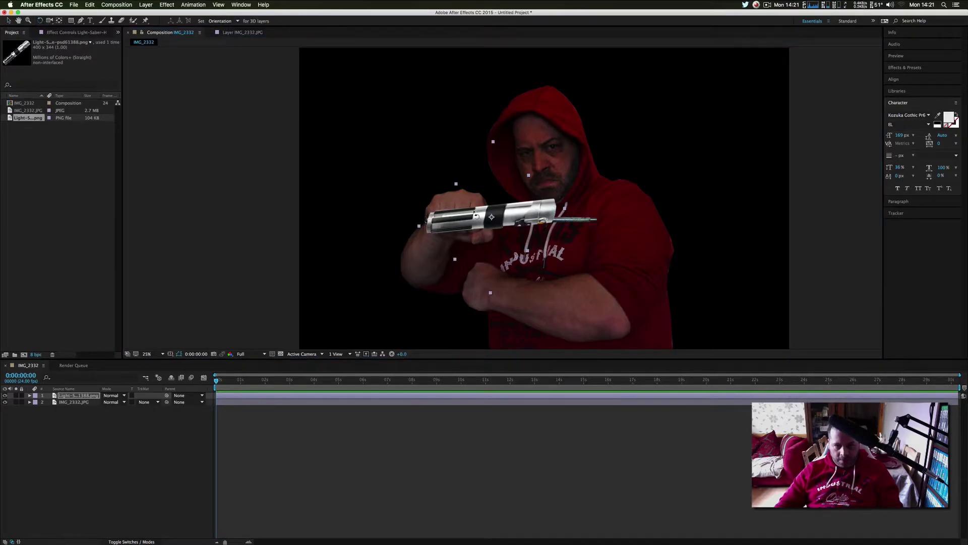
drag(542, 218, 542, 226)
key(v)
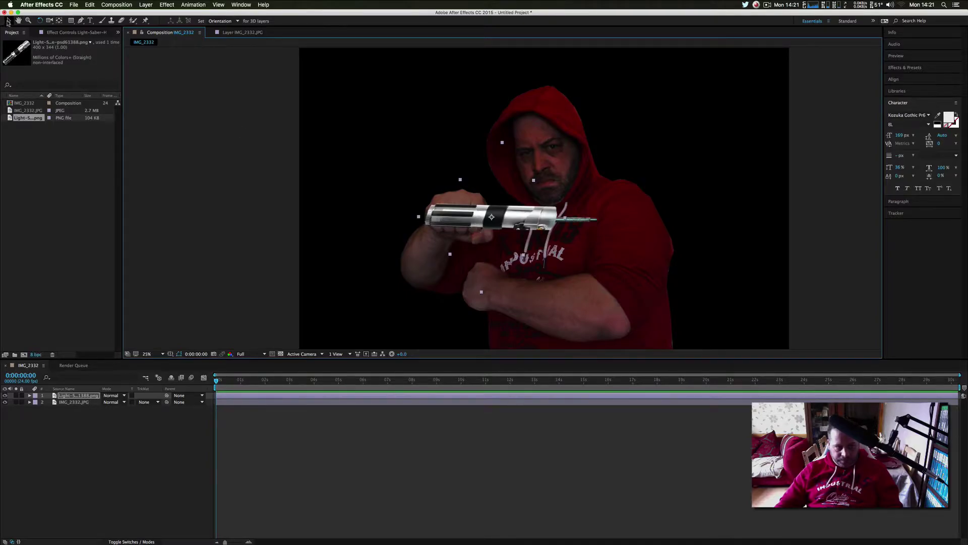
drag(504, 218, 458, 217)
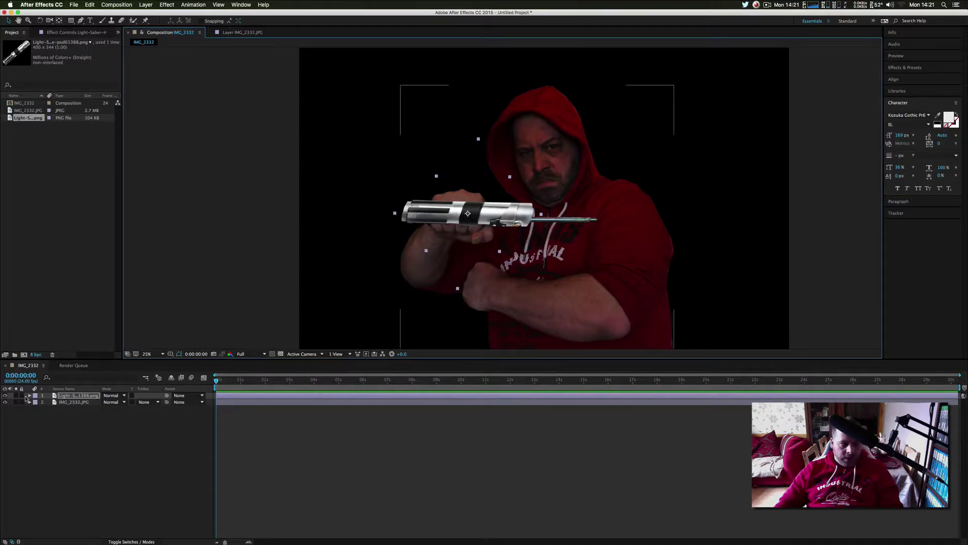
Lower the lightsaber handle layer's opacity to 41% so the fist shows through
click(30, 396)
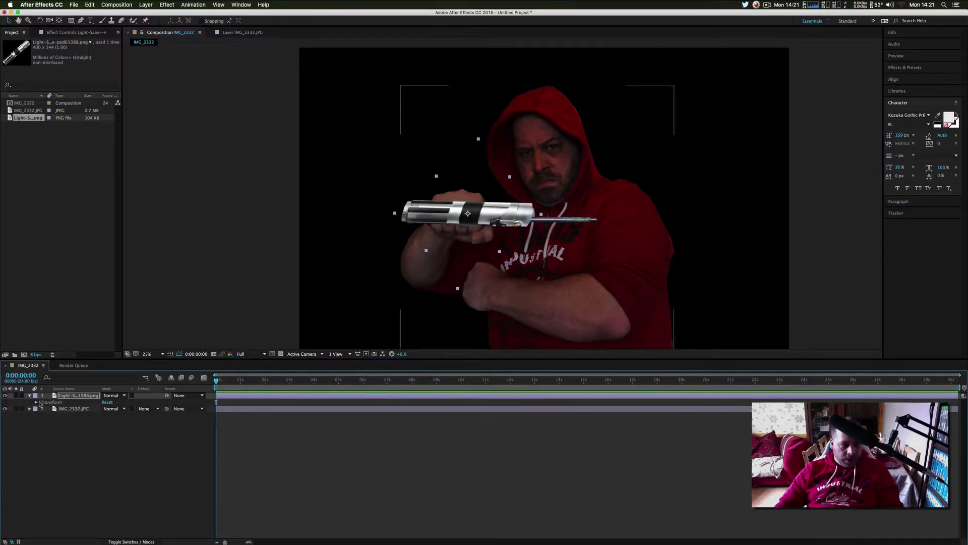
click(36, 402)
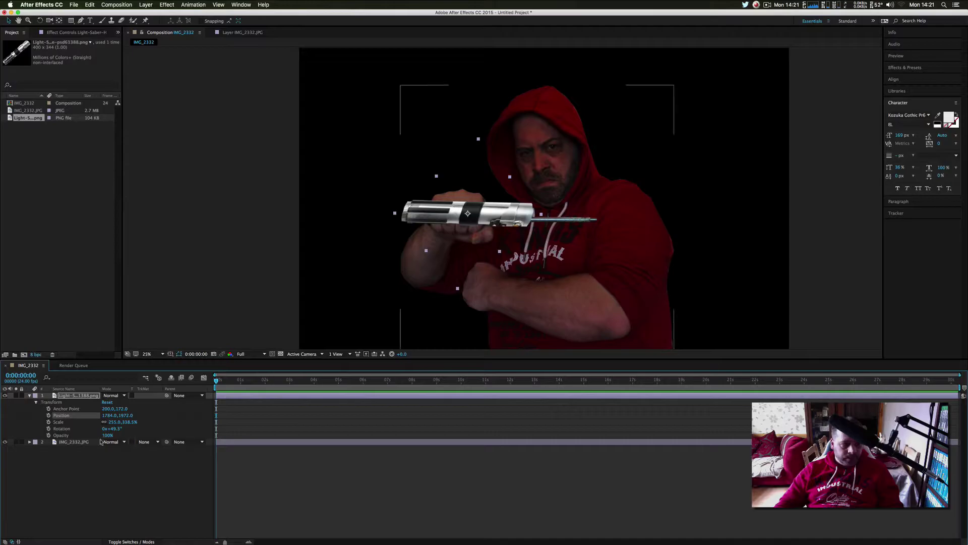
drag(107, 434, 89, 434)
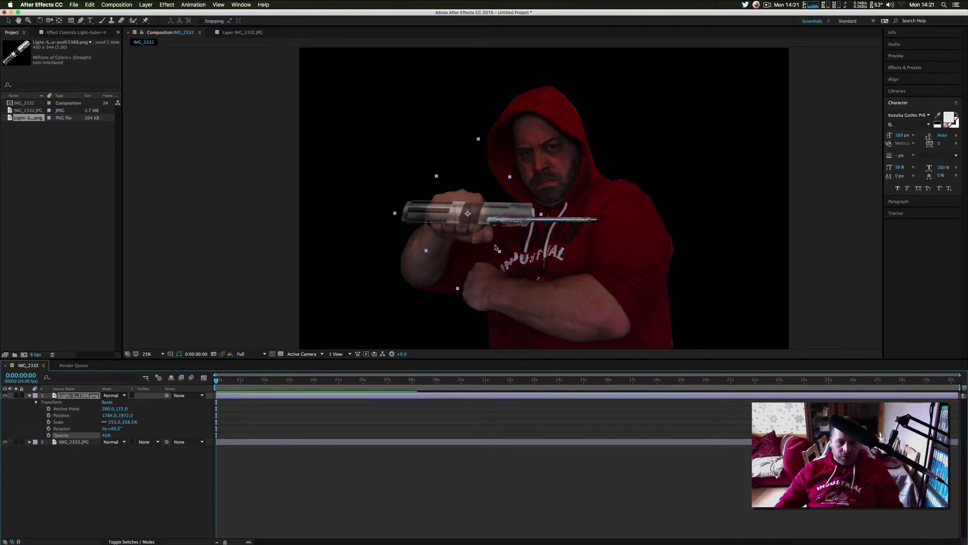
Draw a closed Pen tool mask around the handle section beyond the fist, following the index finger's edge
scroll(466, 212, down, 2)
scroll(461, 222, up, 3)
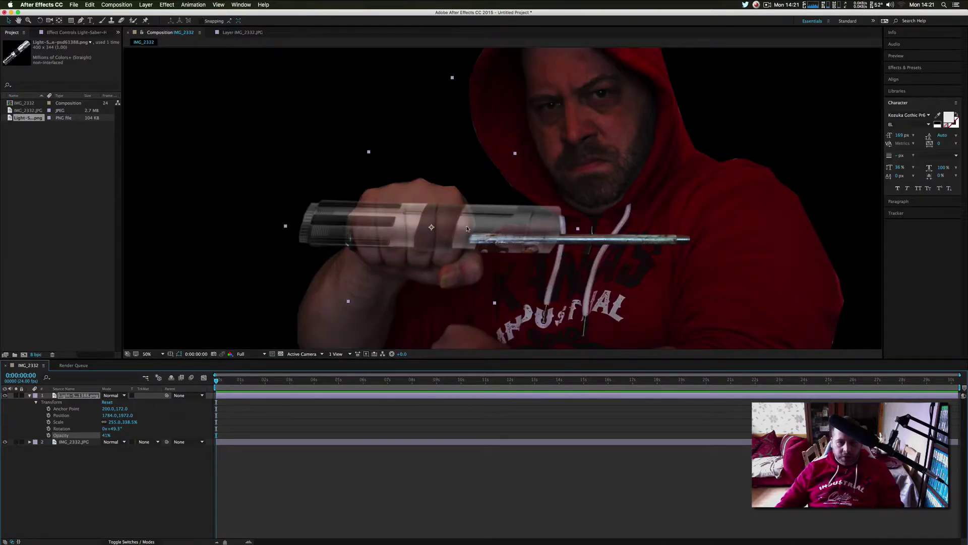
scroll(502, 198, up, 1)
click(81, 21)
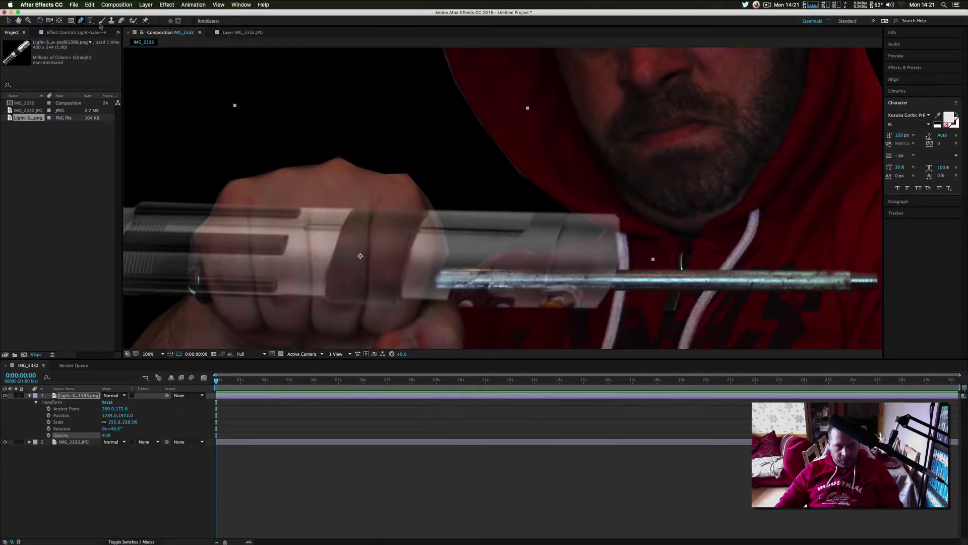
click(428, 210)
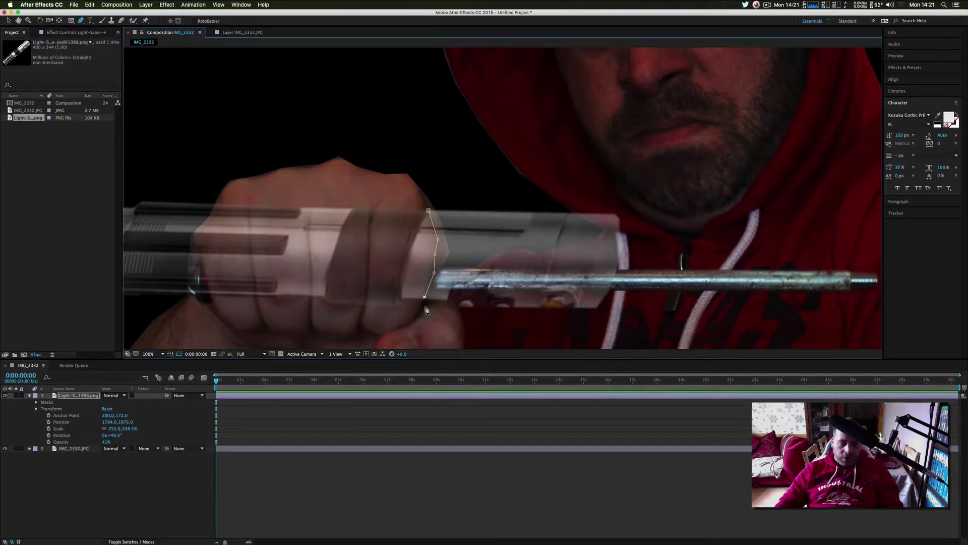
click(596, 306)
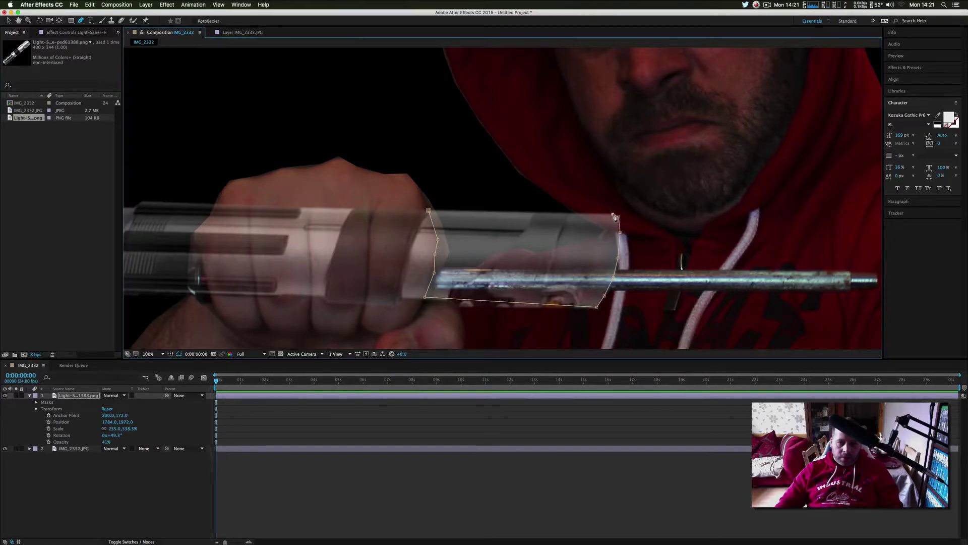
click(429, 210)
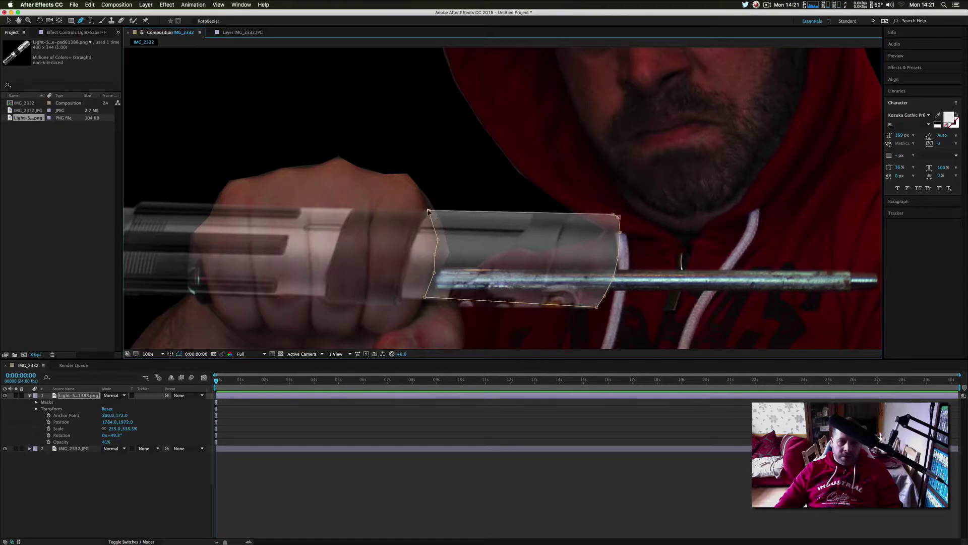
Set the Mask Feather of the lightsaber handle's mask to 3 pixels and deselect the layer
click(77, 397)
key(f)
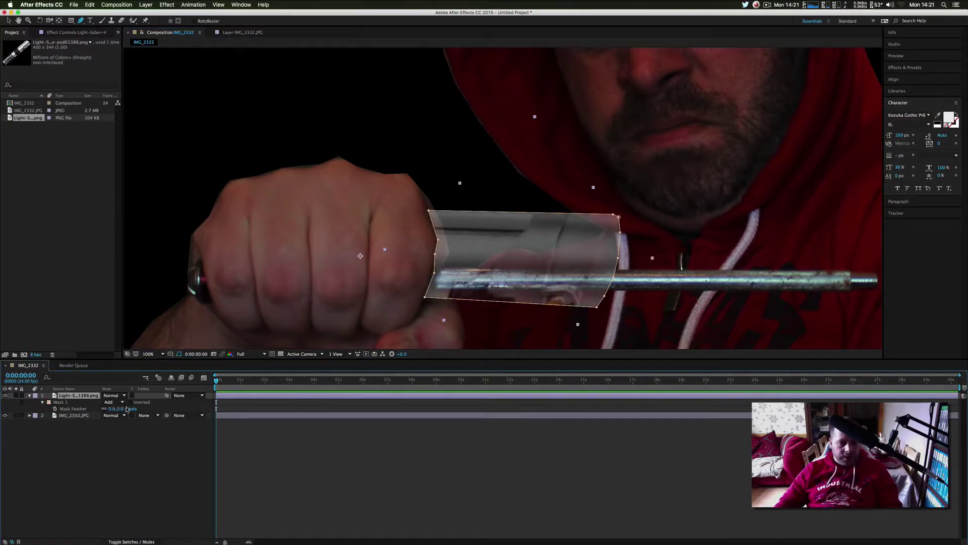
drag(119, 411, 119, 409)
click(117, 438)
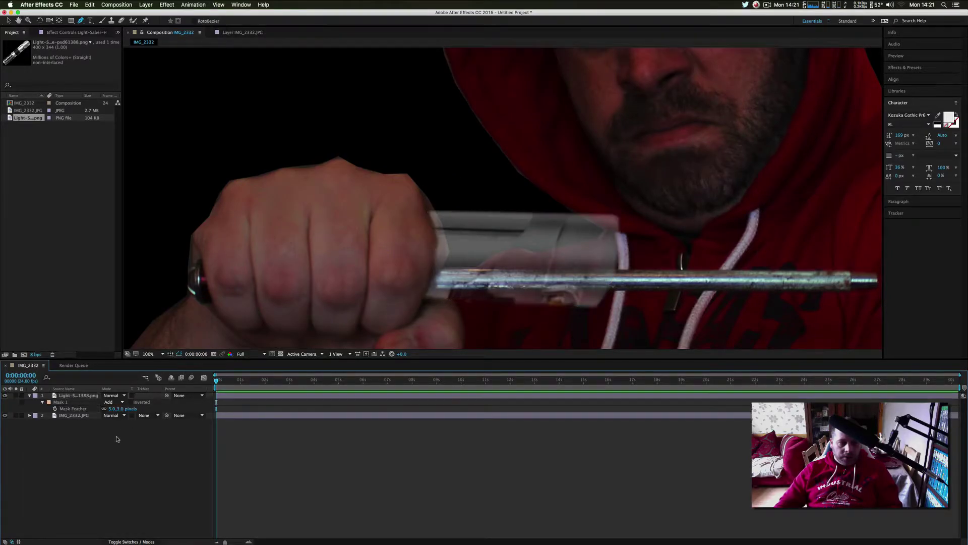
Try a Mask Feather of 100 pixels on the lightsaber handle's mask and undo the change
click(81, 398)
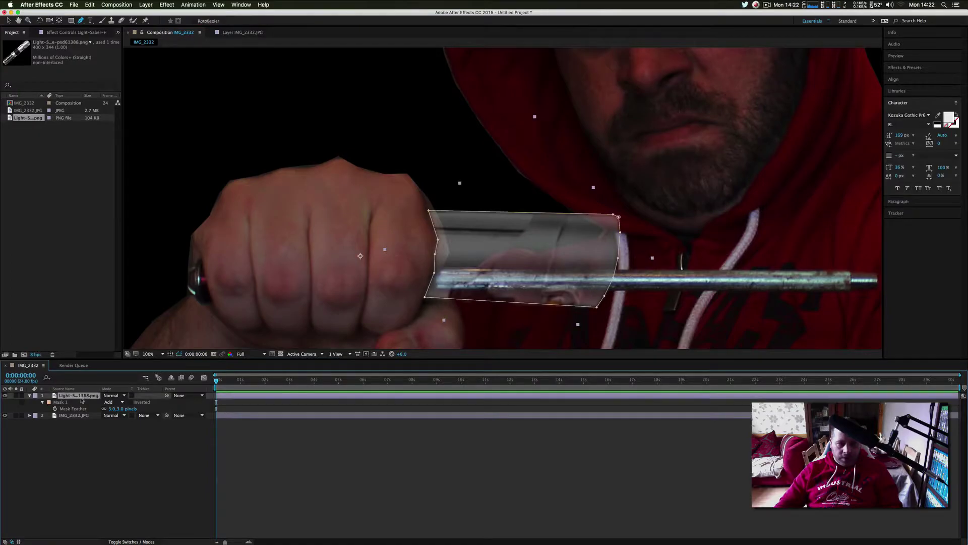
click(121, 409)
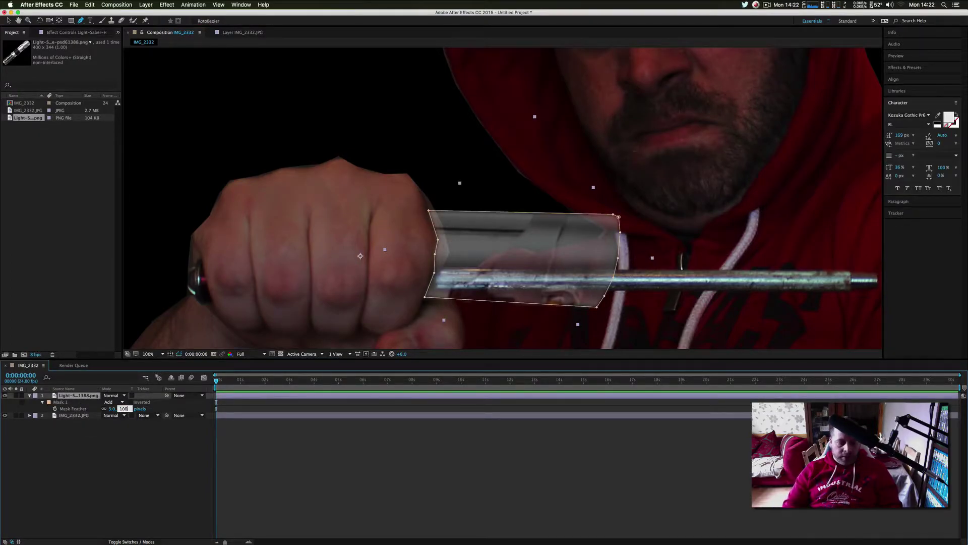
click(126, 453)
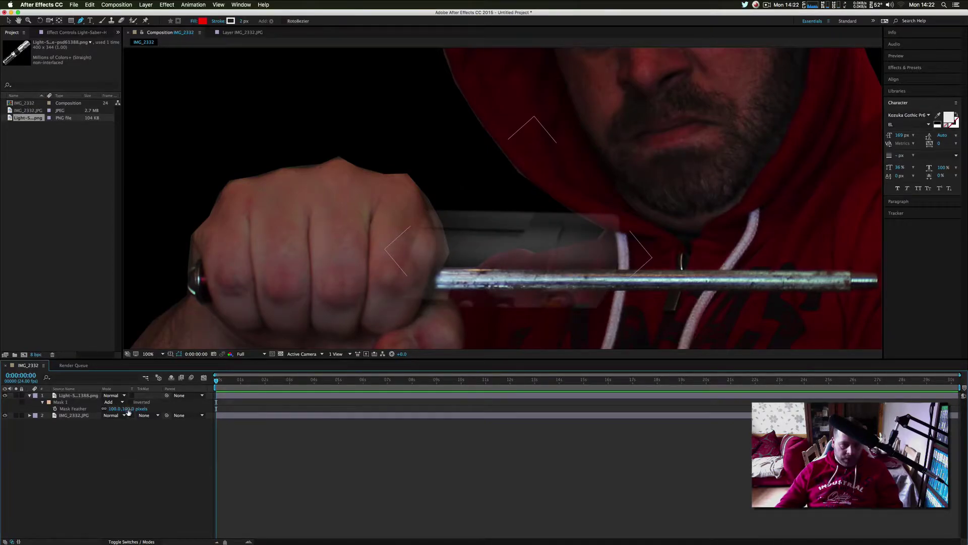
click(86, 7)
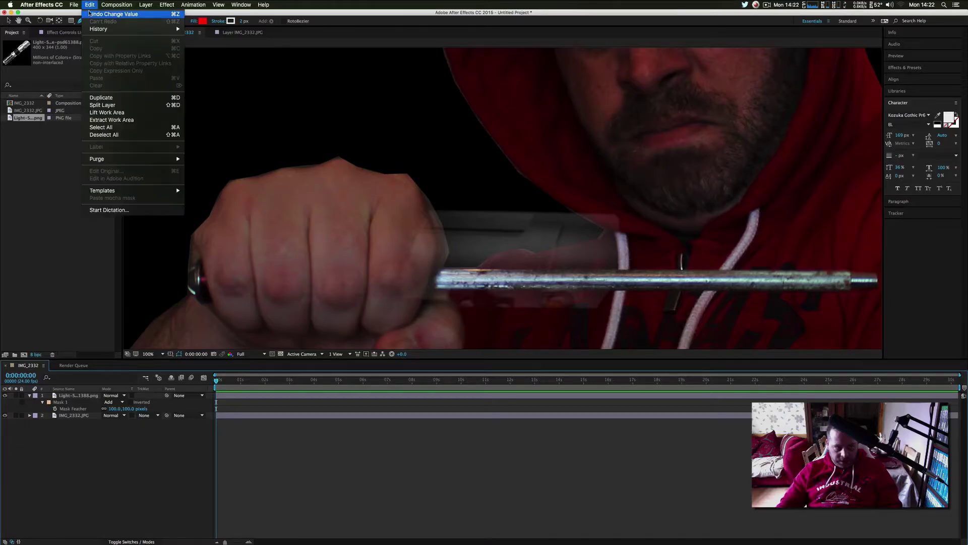
click(89, 13)
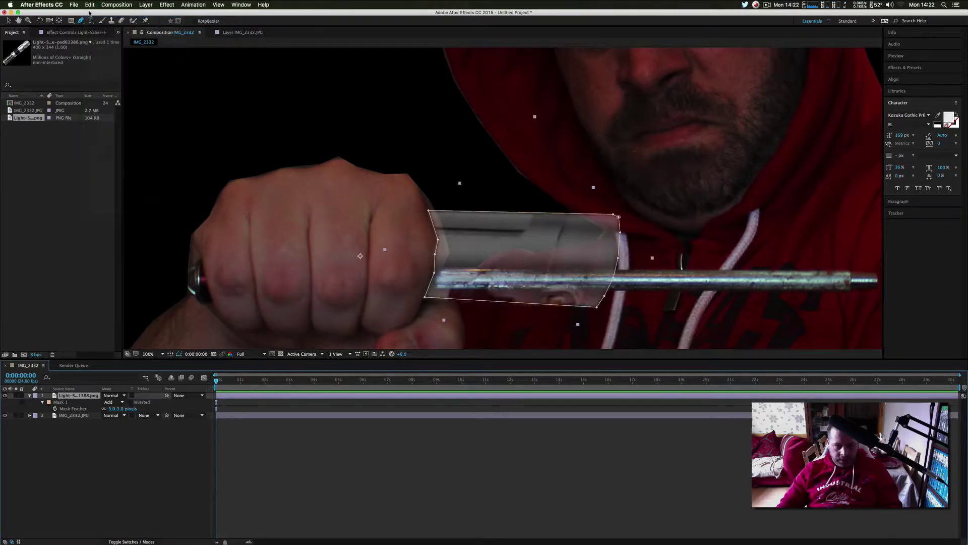
Set the lightsaber handle layer's opacity to 100% and collapse its properties
click(29, 395)
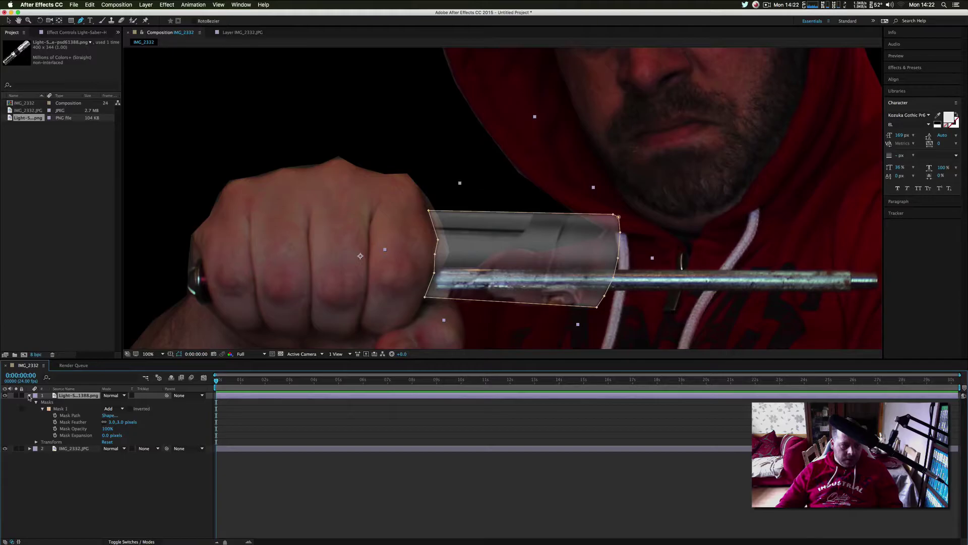
click(107, 429)
click(174, 413)
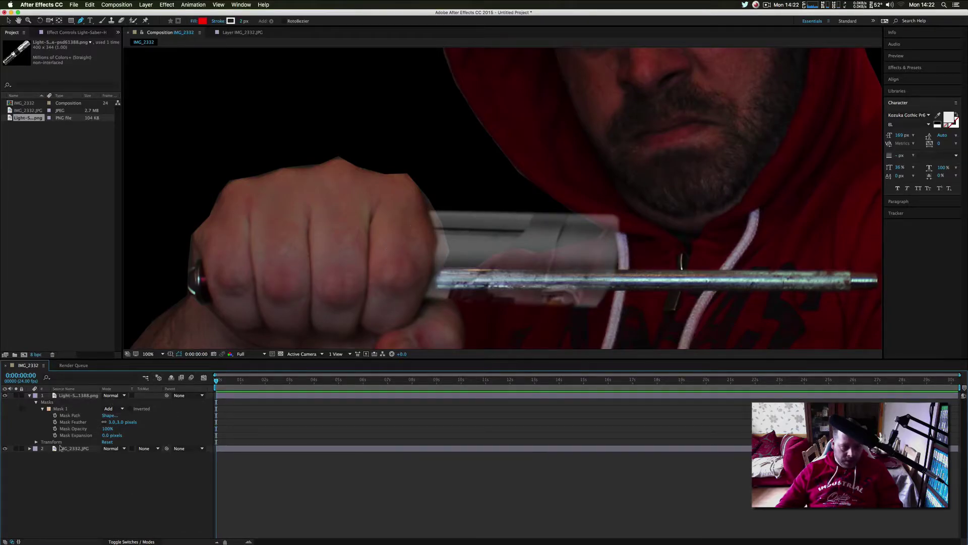
click(43, 408)
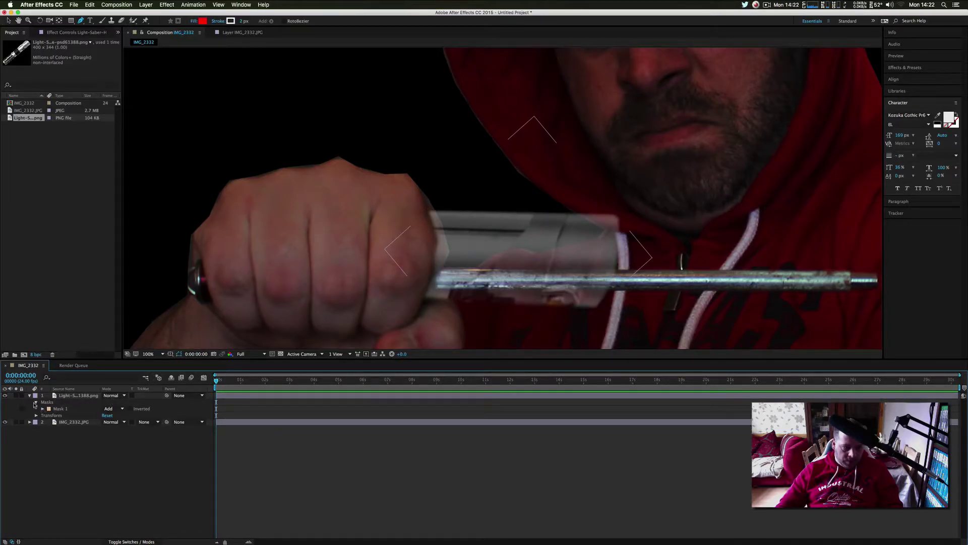
click(32, 397)
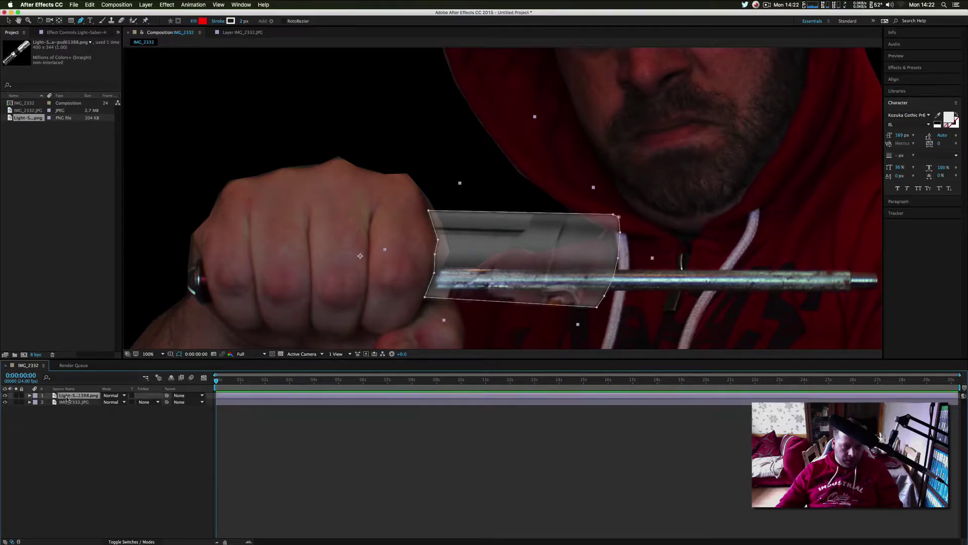
click(35, 415)
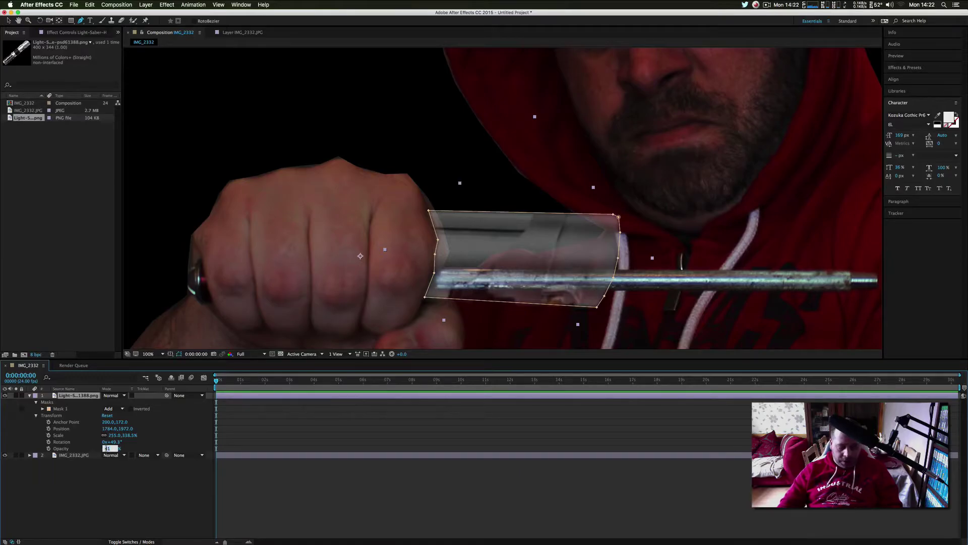
key(Return)
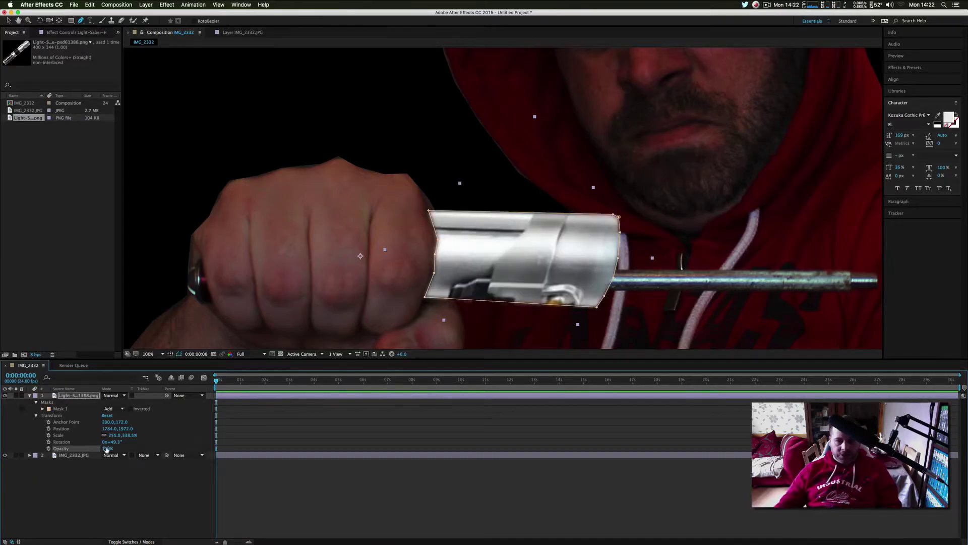
click(72, 490)
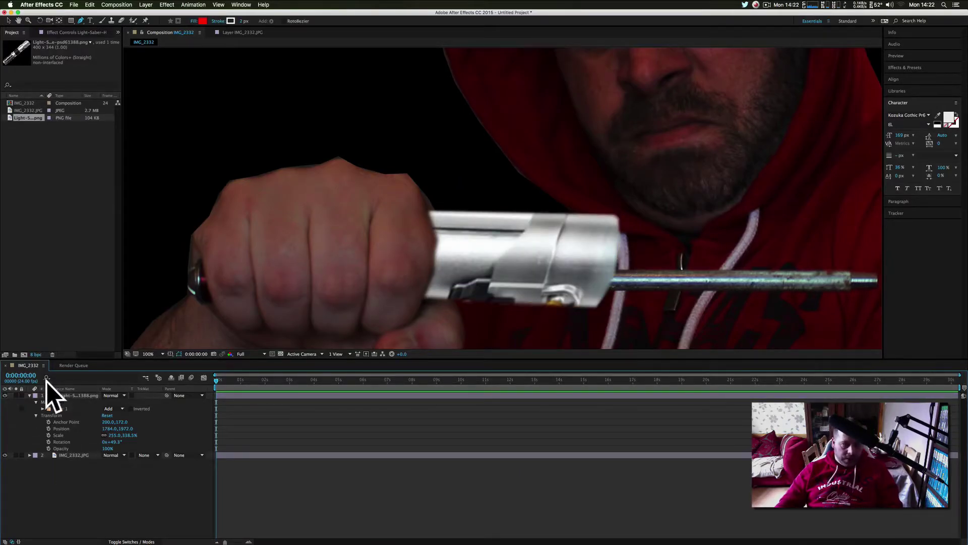
click(28, 396)
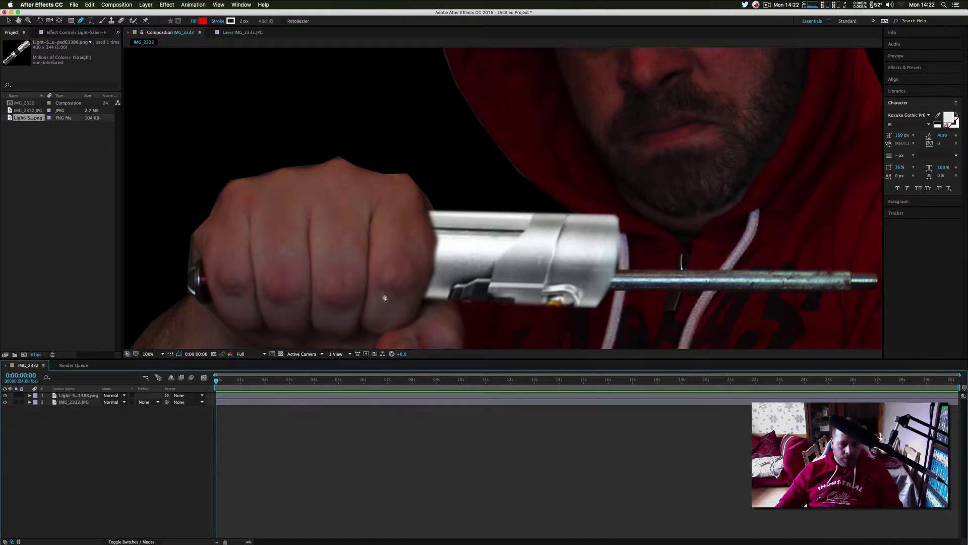
Add a second copy of the lightsaber PNG over the fist and rotate it about 42.3° to lie horizontally
scroll(389, 295, up, 1)
scroll(389, 292, down, 4)
scroll(391, 296, up, 3)
scroll(390, 296, down, 2)
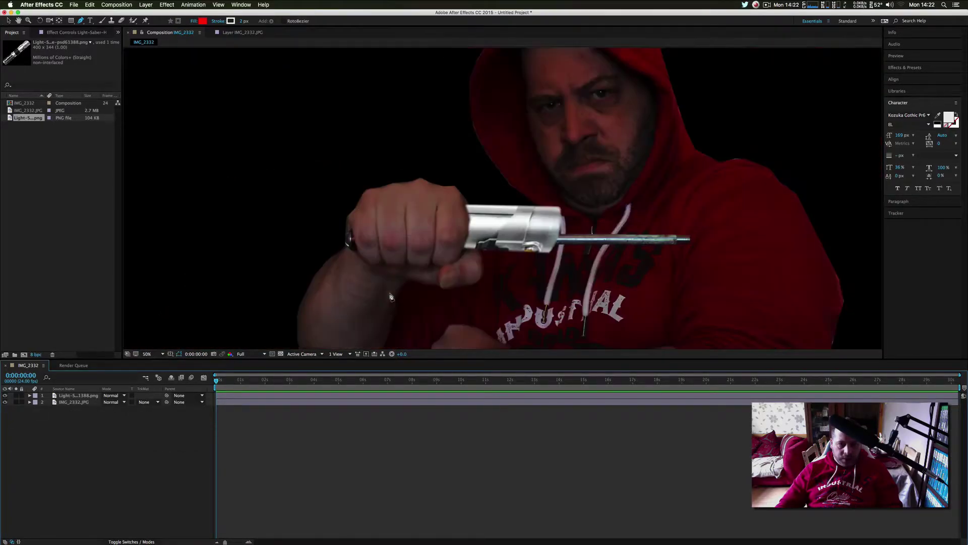
drag(34, 120, 369, 235)
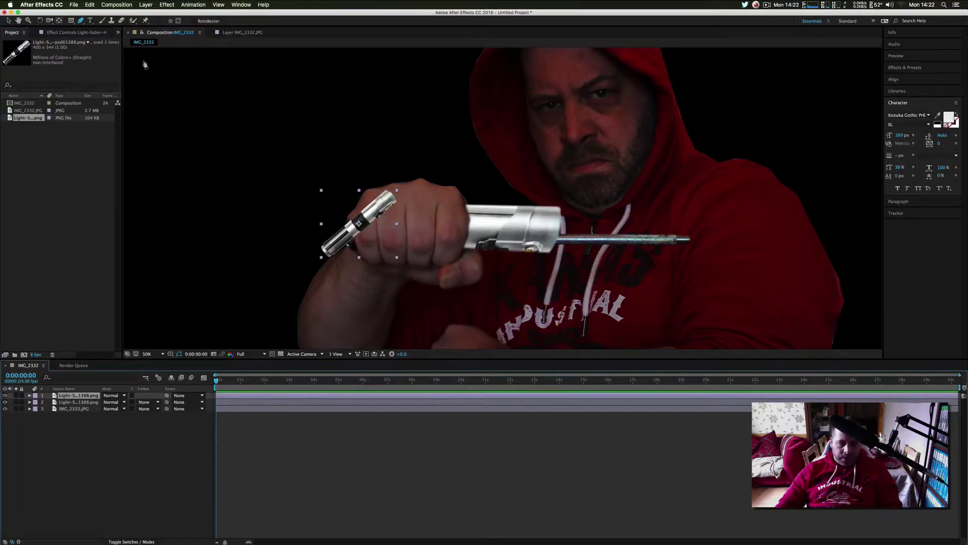
click(40, 21)
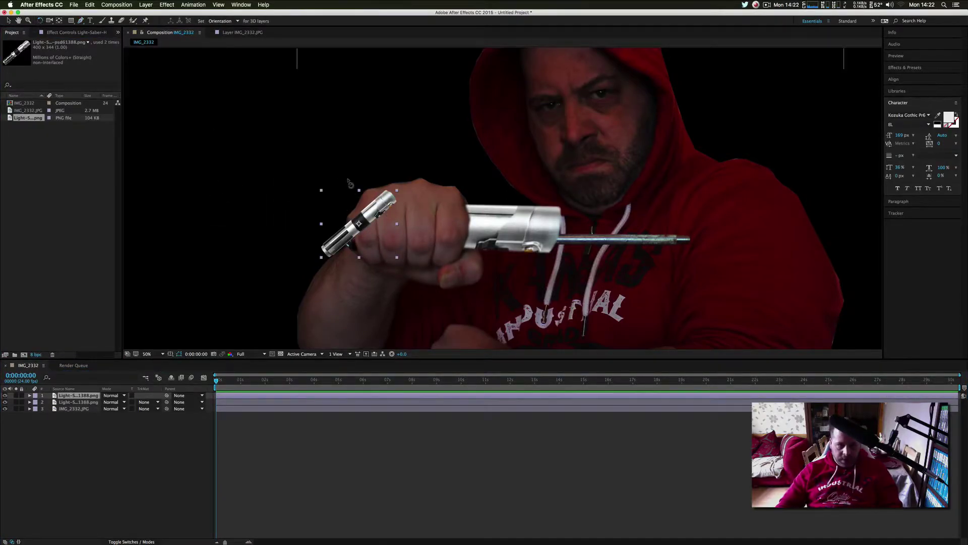
drag(388, 205, 390, 226)
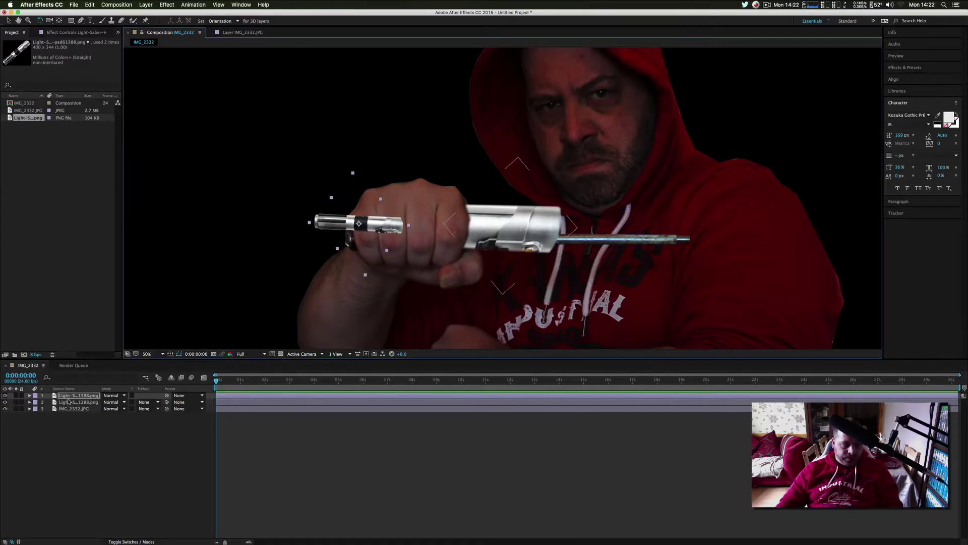
Set the opacity of the new lightsaber copy to 50%
click(29, 395)
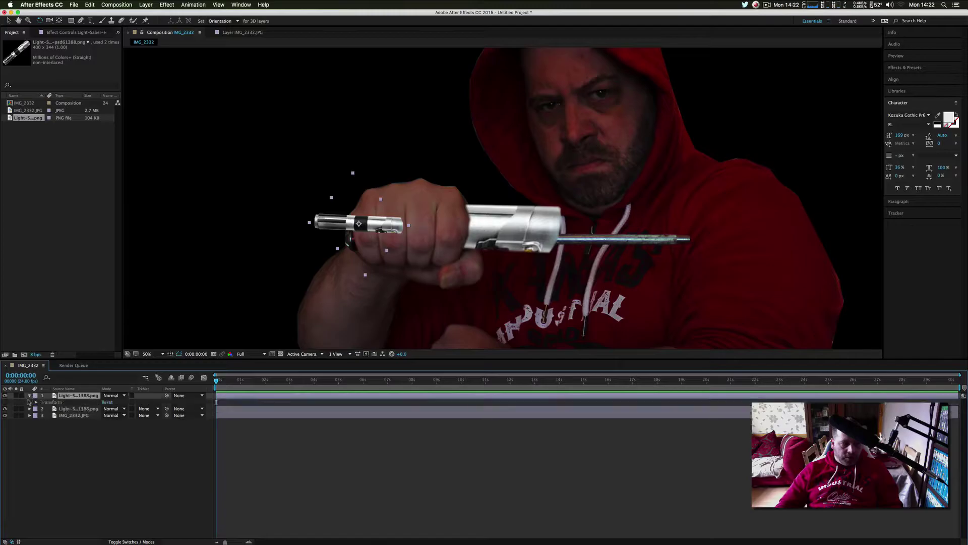
click(36, 402)
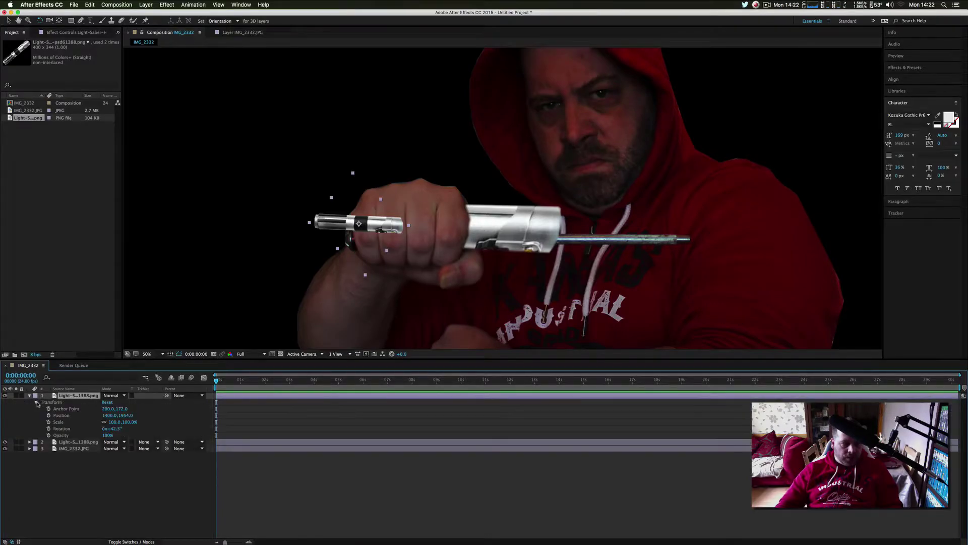
click(107, 434)
text(50)
key(Return)
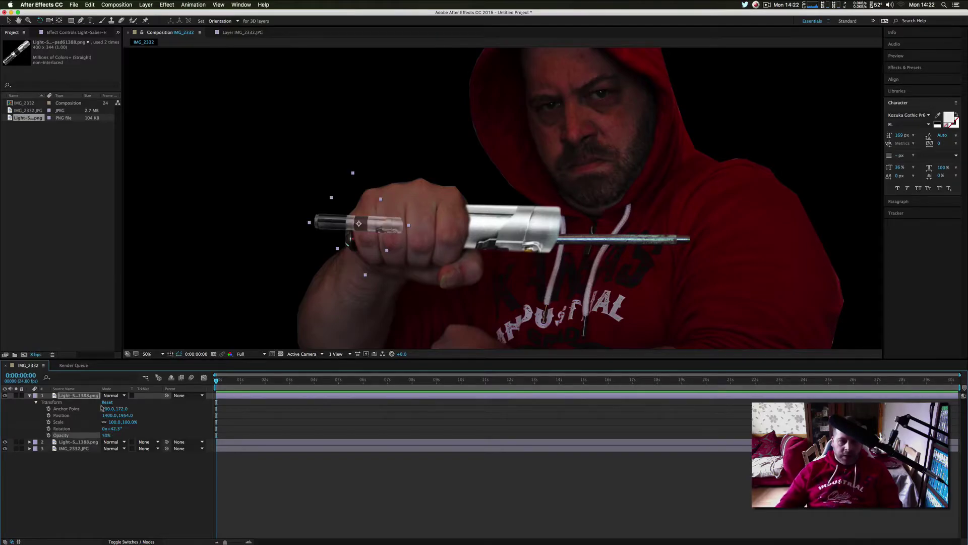
Enlarge the lightsaber copy to about 240.5 by 264.7% and move it across the fist in line with the masked handle section
click(9, 21)
drag(366, 225, 530, 229)
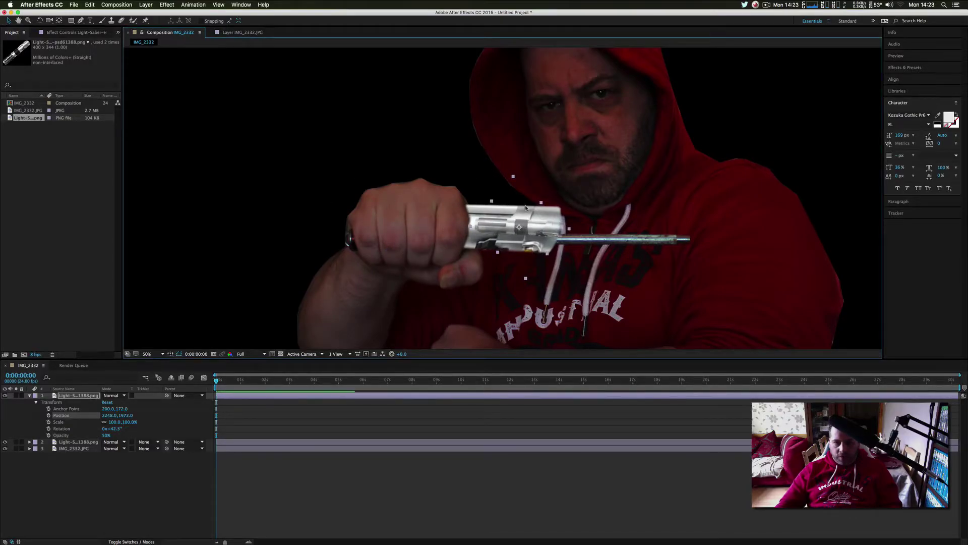
drag(491, 203, 456, 167)
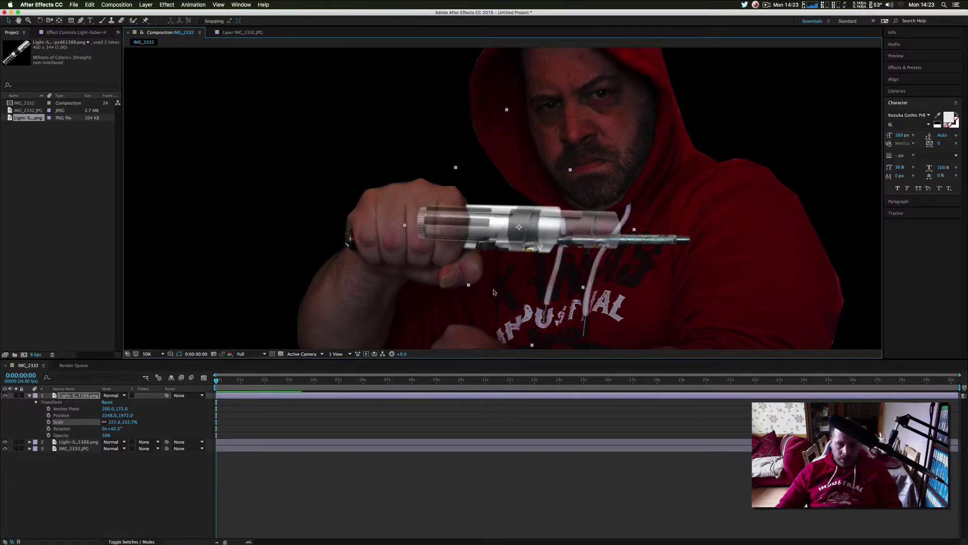
drag(634, 229, 645, 225)
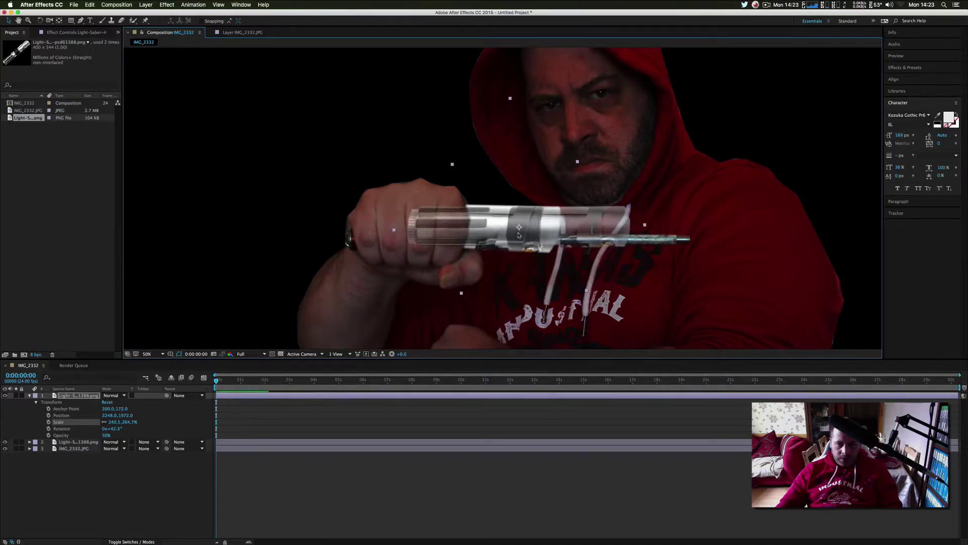
drag(536, 230, 471, 228)
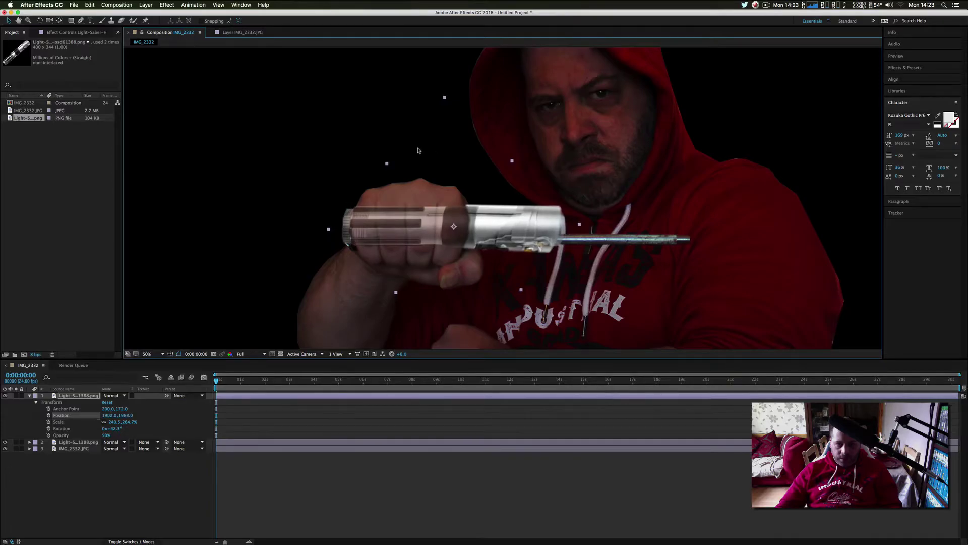
Fine-tune the lightsaber copy over the masked handle to about 252.4 by 264.7% scale at position 1866, 1978
drag(387, 163, 388, 163)
drag(503, 222, 496, 221)
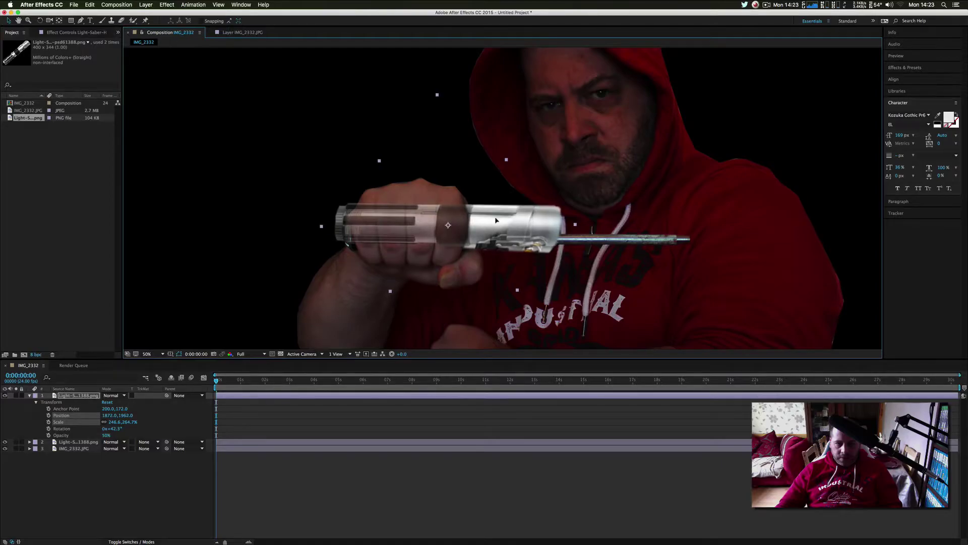
drag(518, 293, 518, 296)
drag(528, 243, 527, 243)
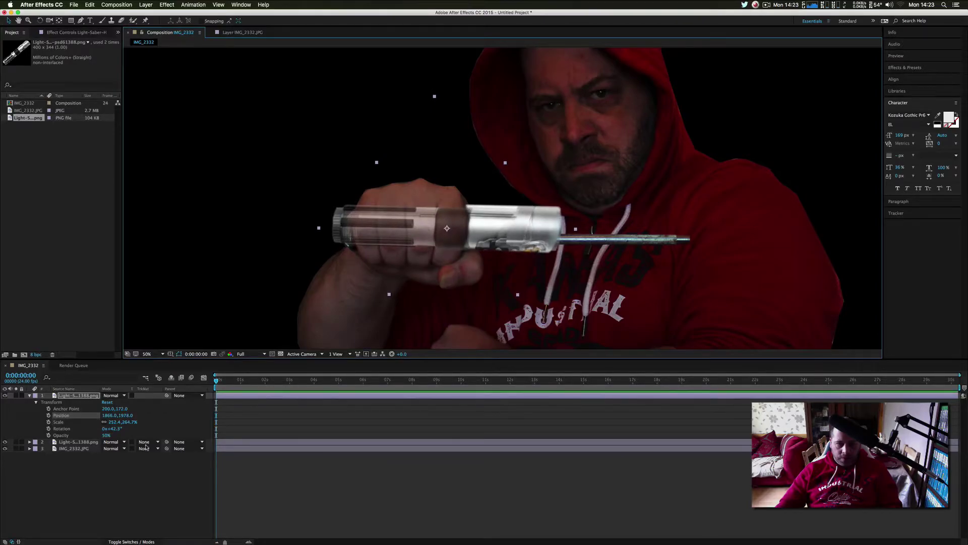
Raise the lightsaber copy's opacity to 90% and refine its fit to about 258.5 by 277.8% scale at position 1864, 1966
drag(106, 436, 119, 434)
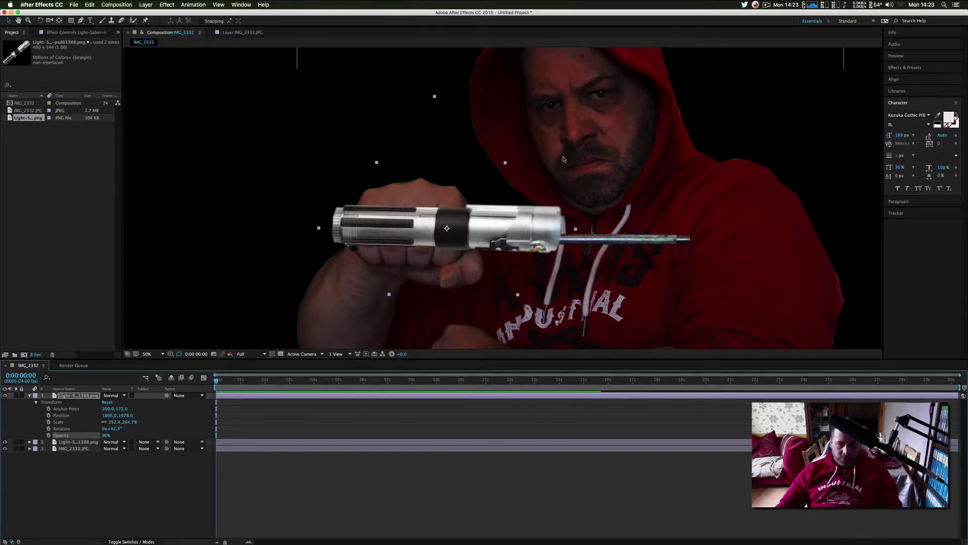
drag(506, 164, 505, 161)
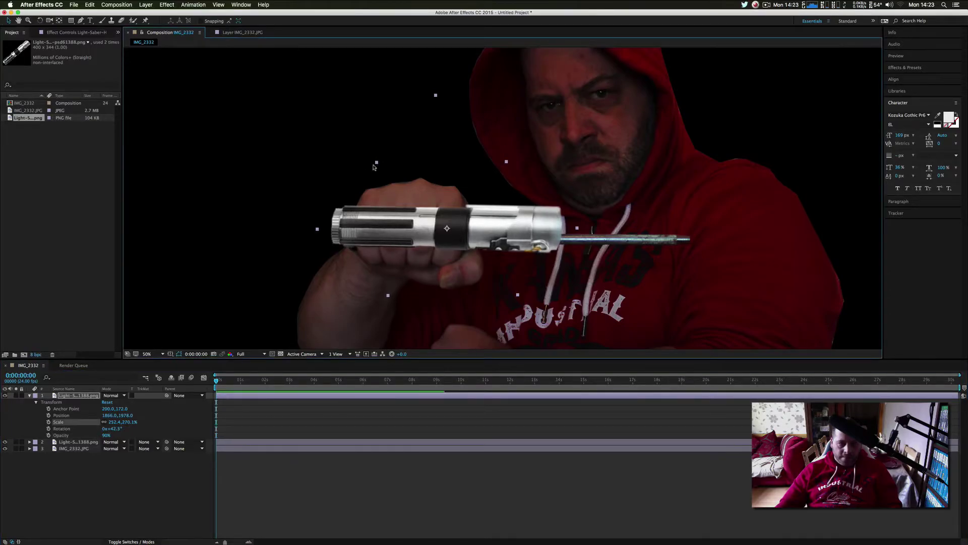
drag(376, 164, 374, 159)
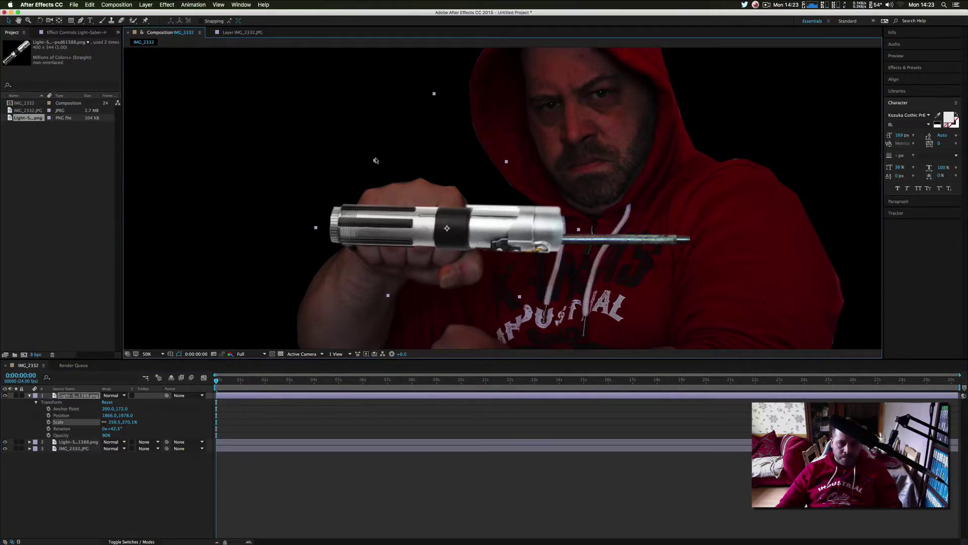
drag(475, 223, 474, 220)
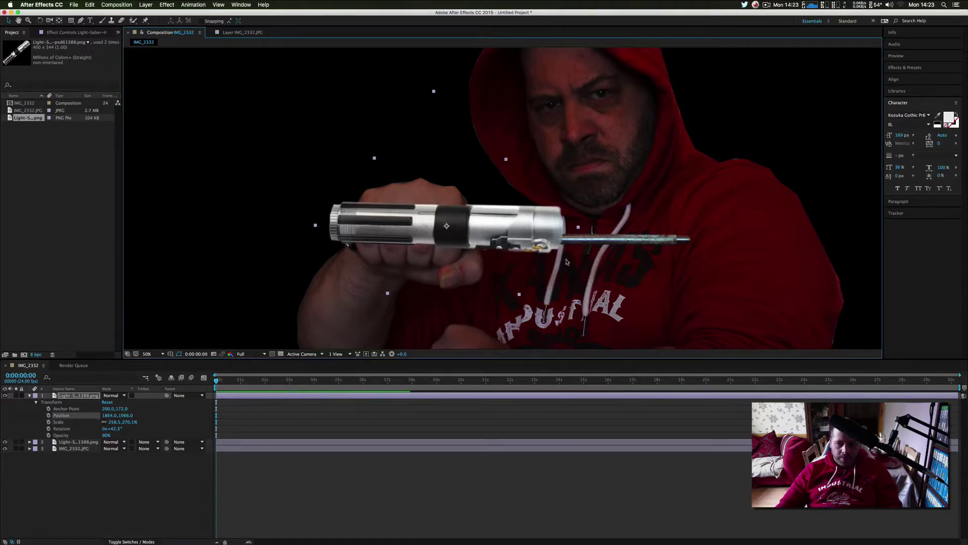
drag(387, 295, 386, 297)
Undo the accidental move of the IMG_2332.JPG photo layer and reselect the upper lightsaber layer
click(520, 299)
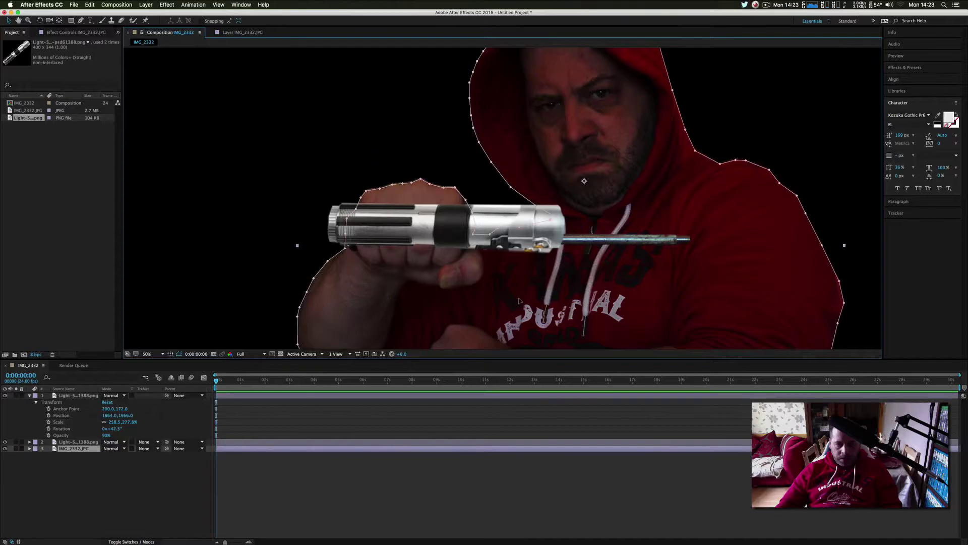
click(90, 5)
click(103, 13)
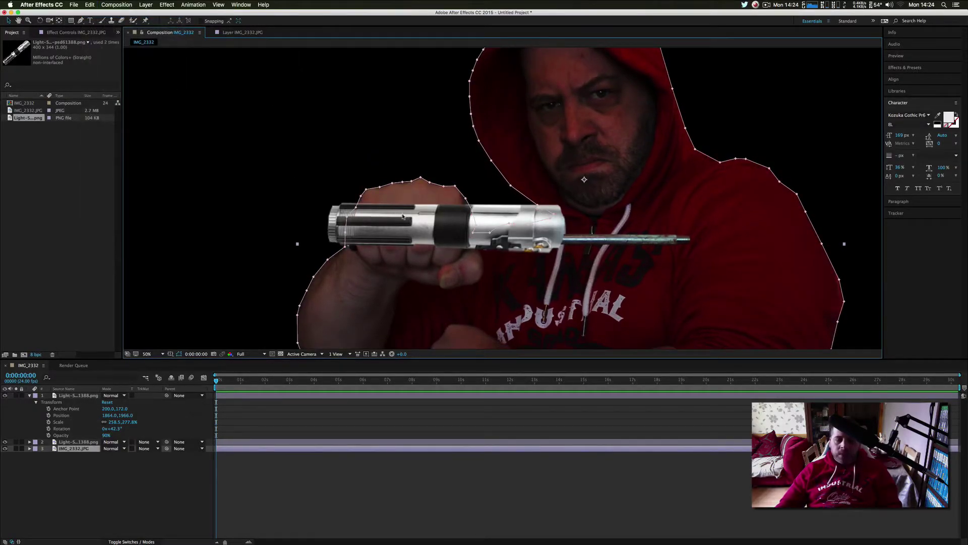
click(71, 395)
click(71, 396)
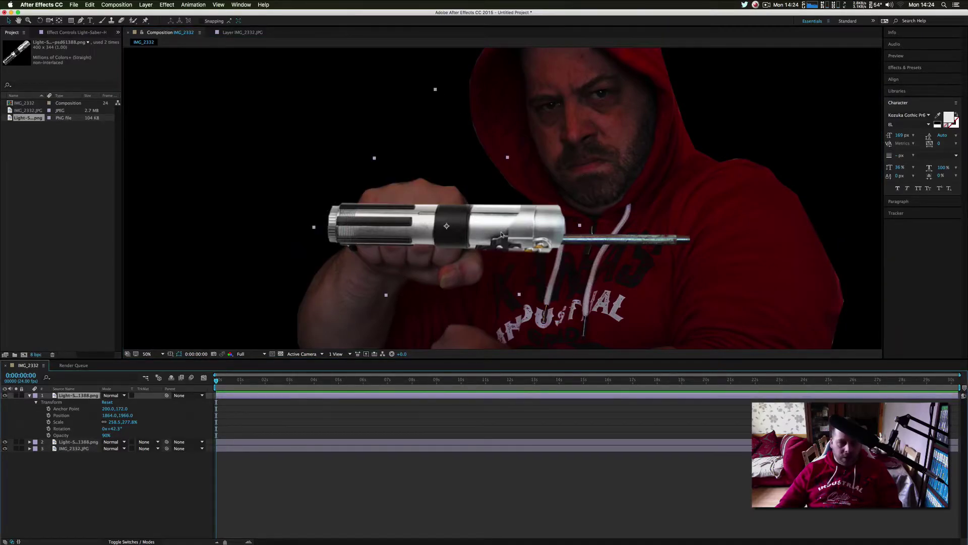
click(73, 442)
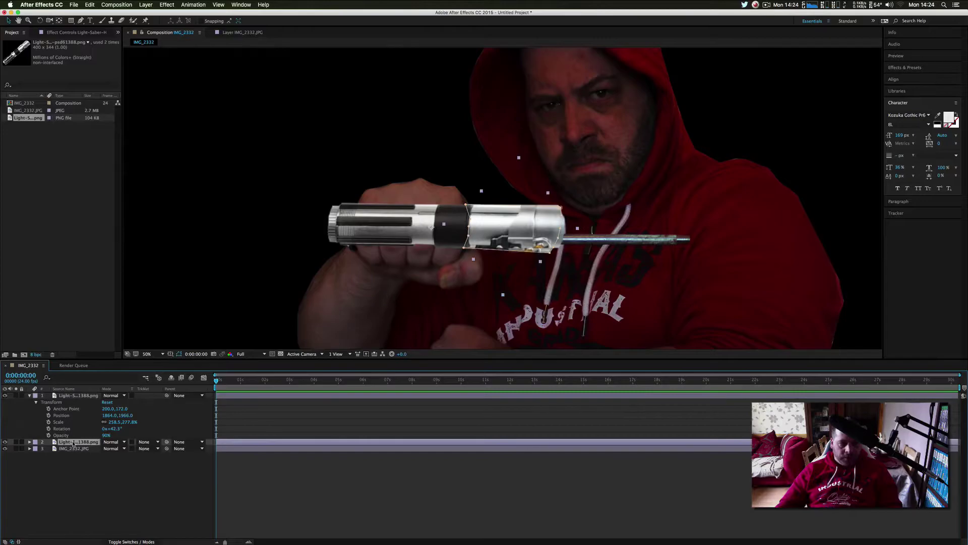
click(75, 397)
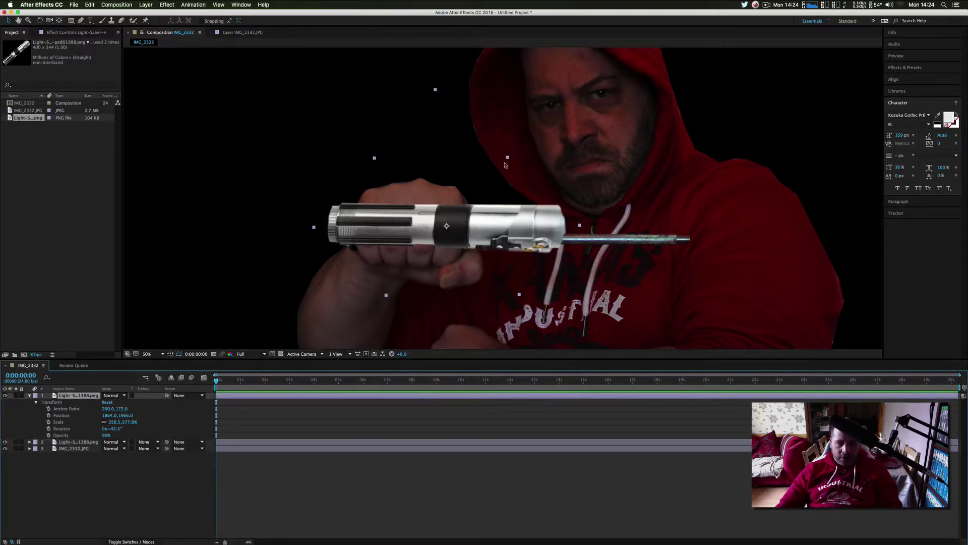
Refit the upper lightsaber copy to about 260 by 287.9% scale, 43.6° rotation and position 1824, 1970
drag(507, 160, 510, 154)
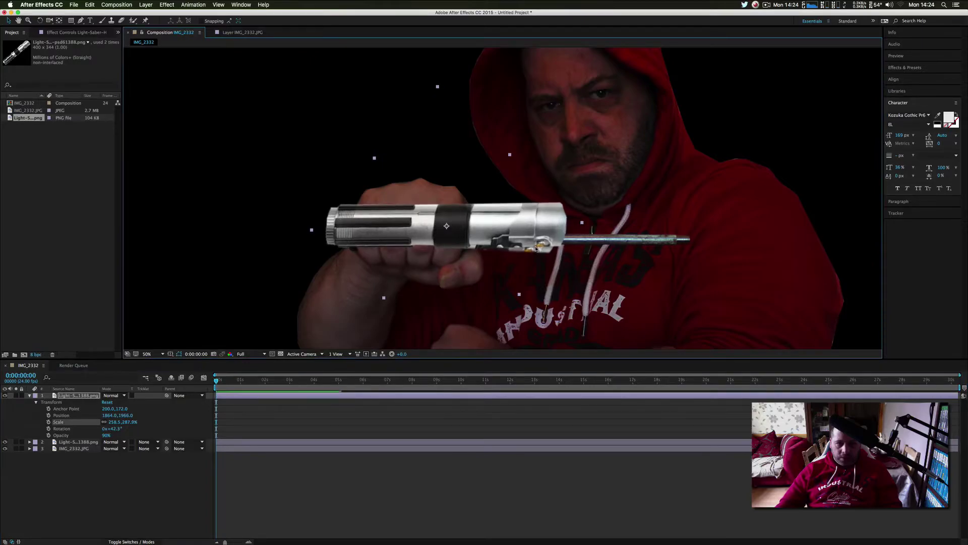
drag(519, 297, 517, 298)
key(Up)
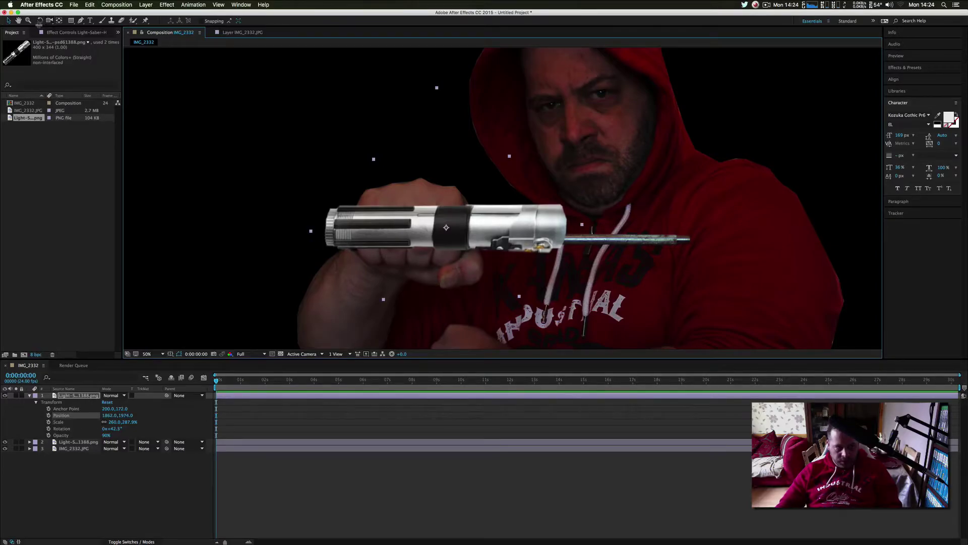
click(40, 21)
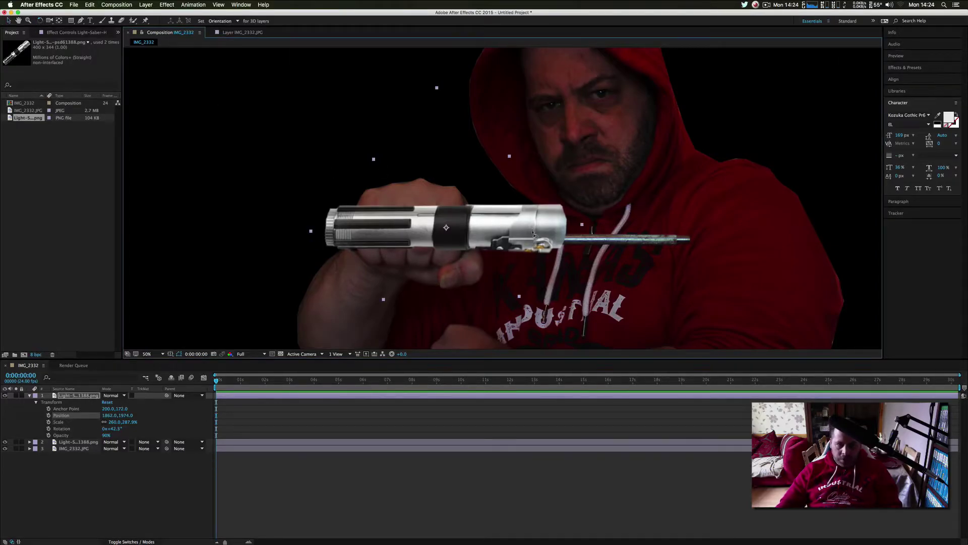
drag(533, 233, 534, 235)
click(8, 21)
drag(487, 224, 480, 223)
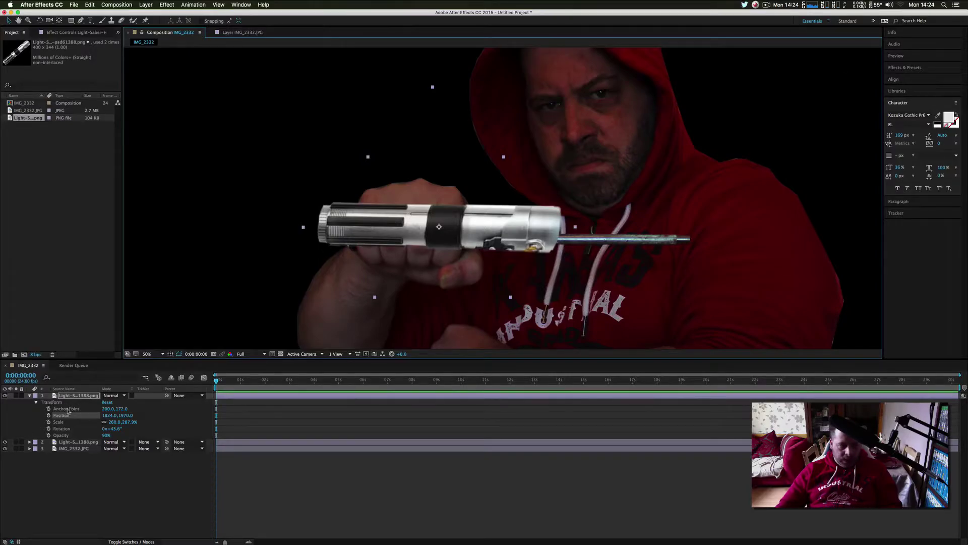
Lower the upper lightsaber copy's opacity to 21% and draw a closed mask around the ridged handle end protruding behind the fist
drag(105, 437, 78, 436)
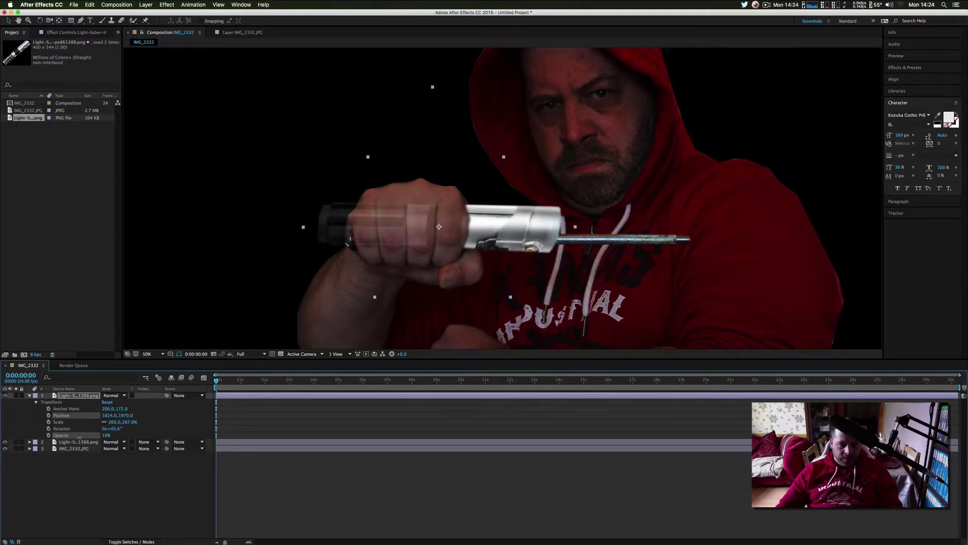
key(space)
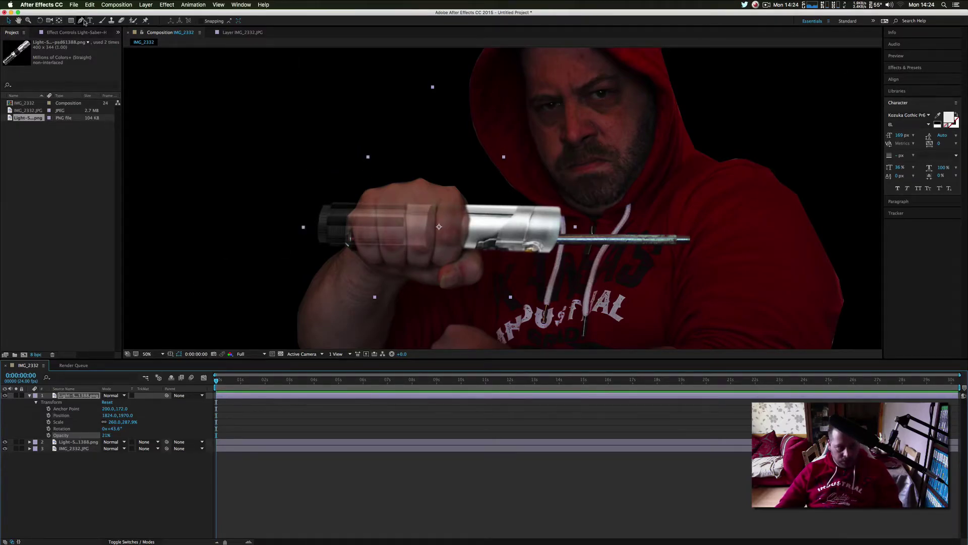
click(81, 20)
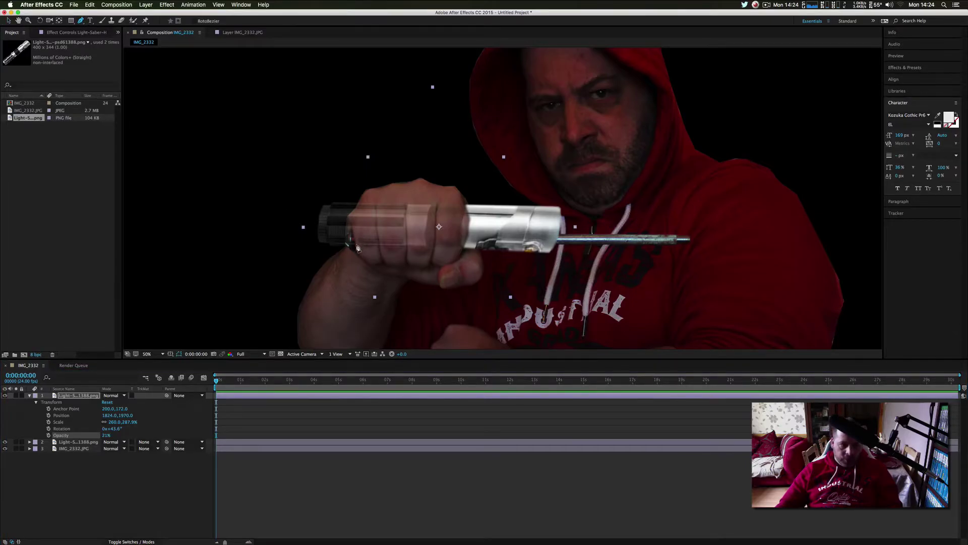
click(355, 246)
click(353, 229)
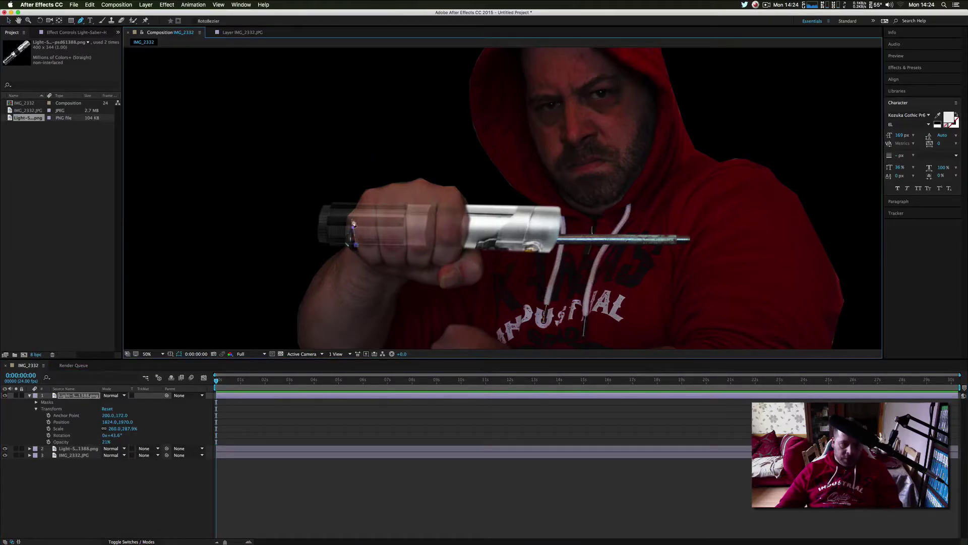
click(349, 213)
click(357, 204)
click(333, 202)
click(325, 206)
click(319, 213)
click(318, 232)
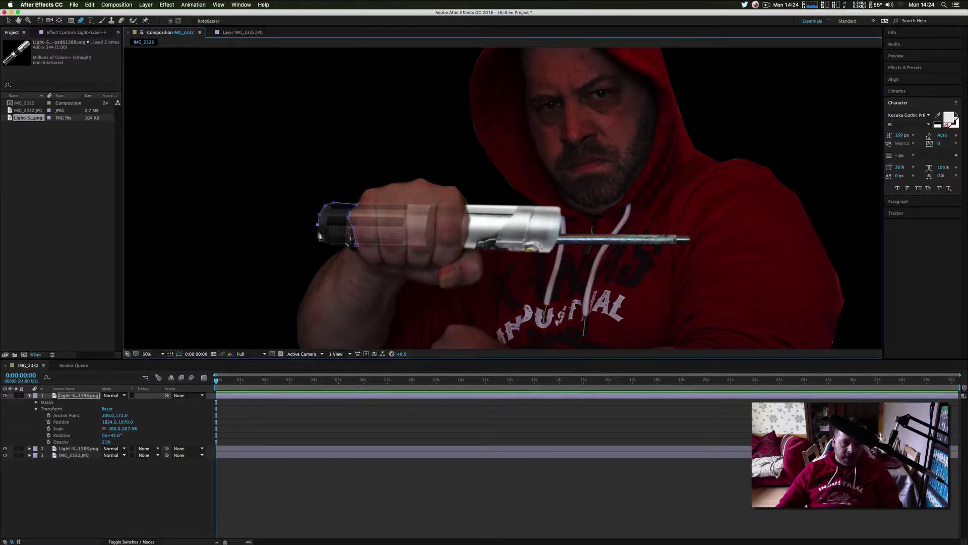
click(321, 244)
click(347, 245)
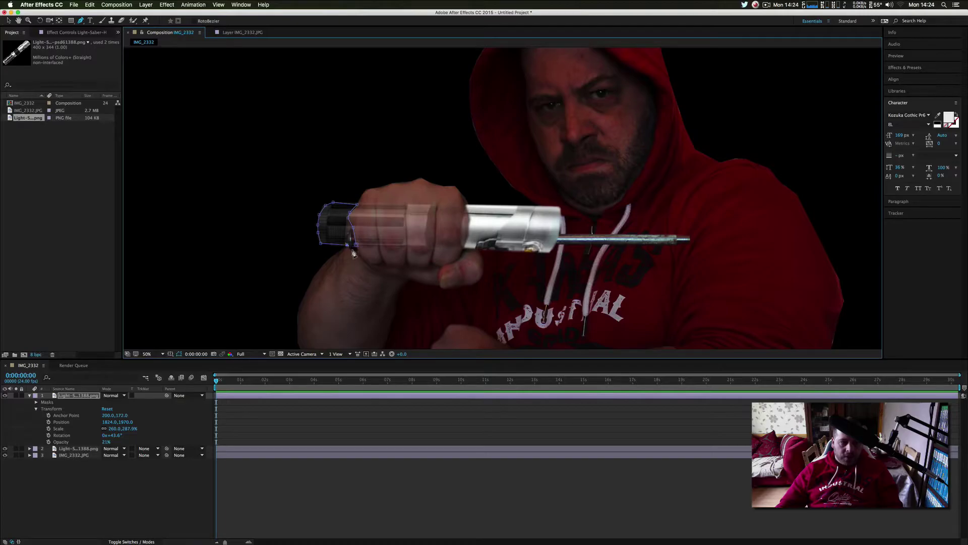
click(356, 248)
Set the masked lightsaber copy's opacity to 100%
click(106, 442)
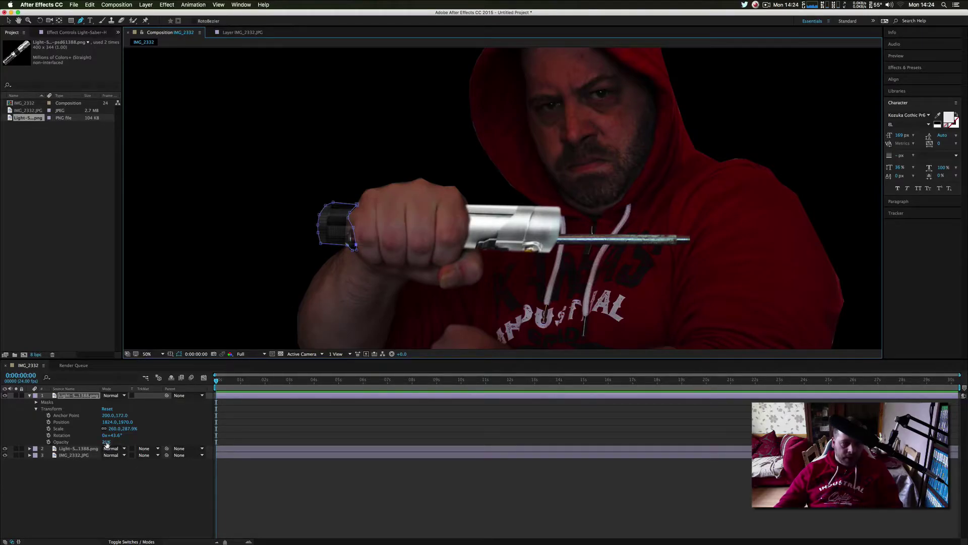
text(100)
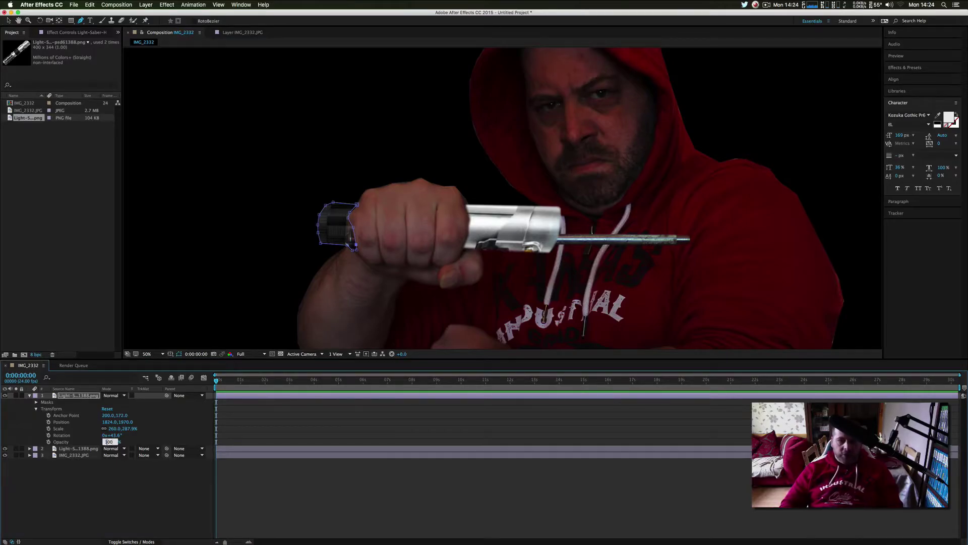
key(Return)
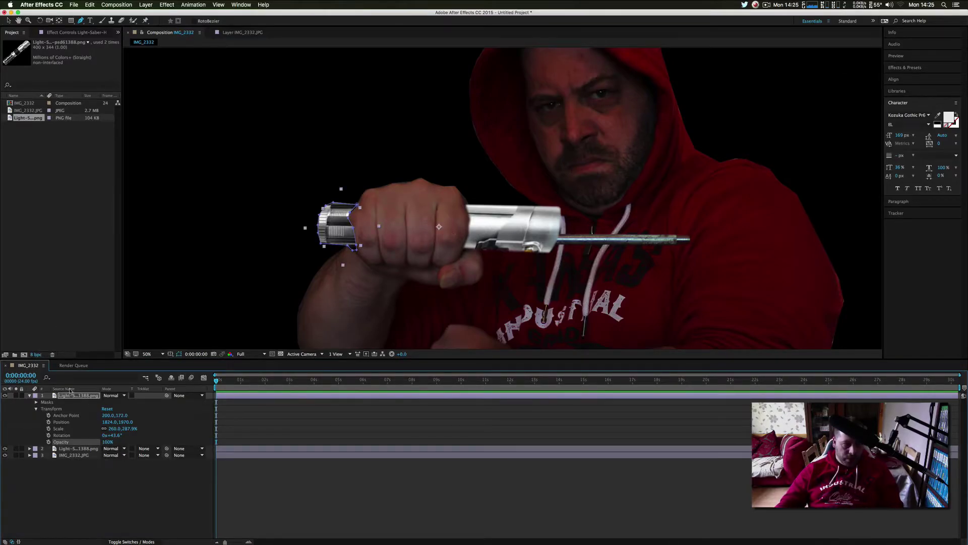
Feather the mask on the upper lightsaber layer by 4 pixels
click(77, 396)
key(f)
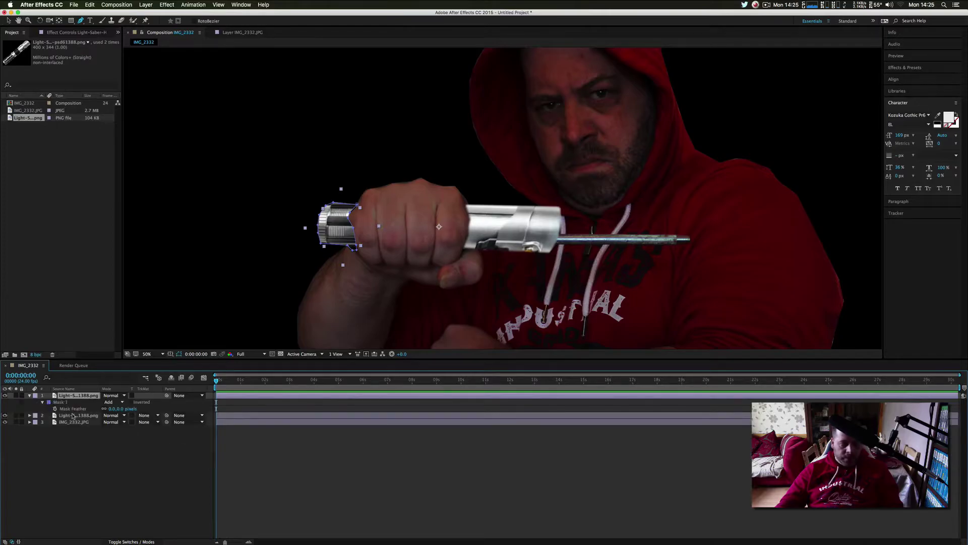
click(121, 408)
text(4)
key(Return)
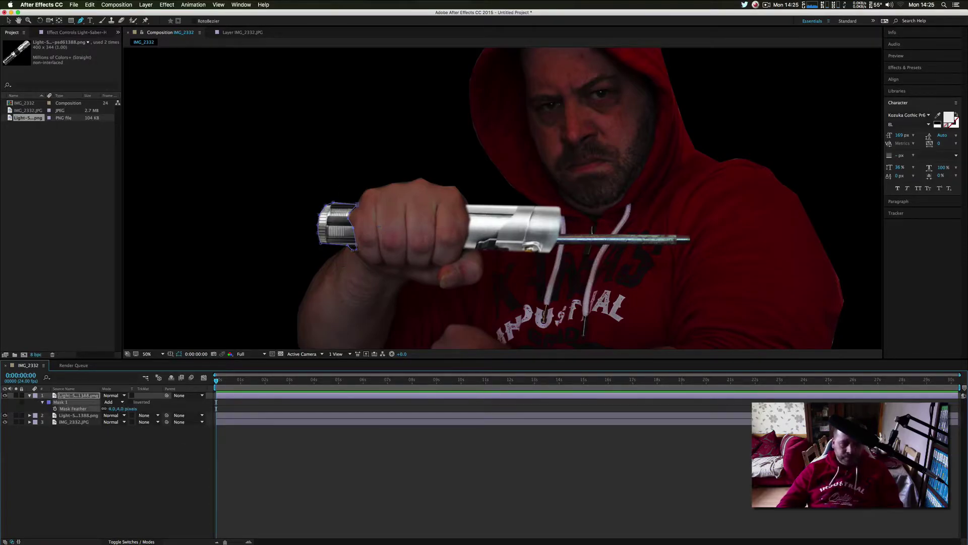
click(177, 442)
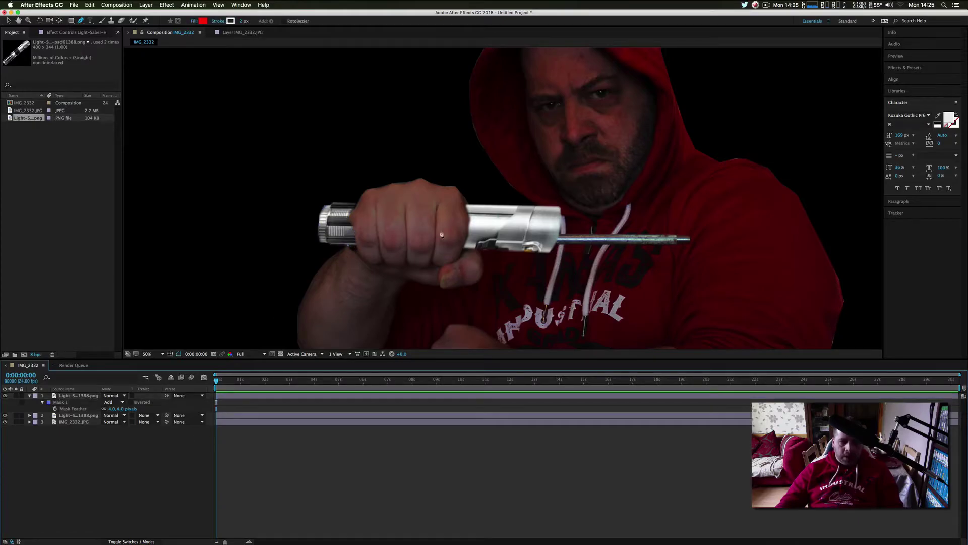
Enlarge the masked handle end slightly to about 265.1 by 295.6% scale and collapse its layer properties
scroll(443, 237, up, 1)
scroll(442, 237, down, 3)
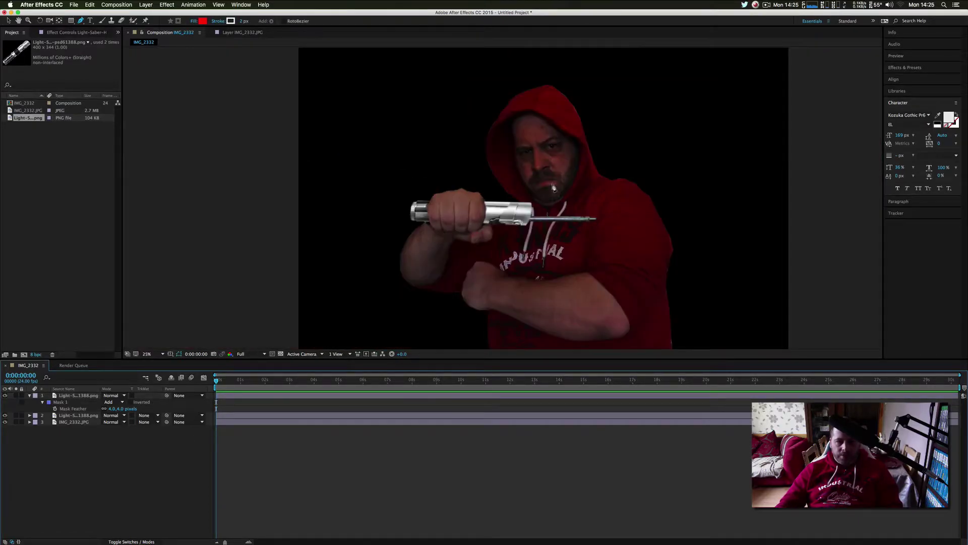
key(v)
click(8, 21)
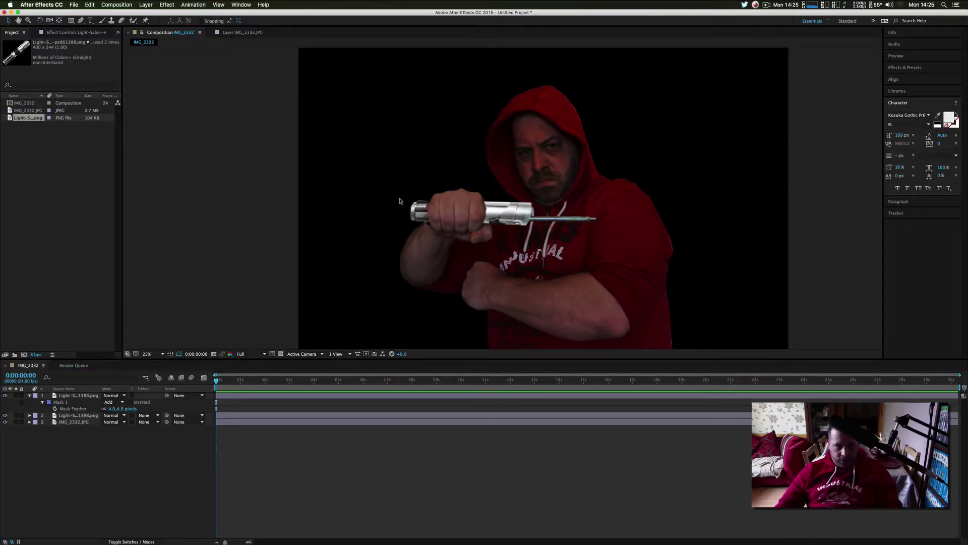
click(426, 208)
drag(423, 196, 433, 204)
click(431, 204)
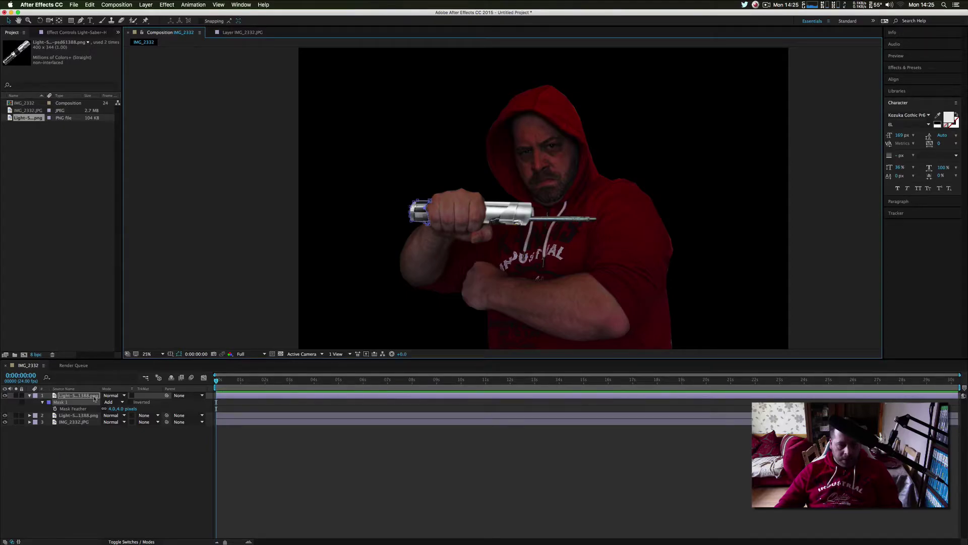
click(84, 397)
key(s)
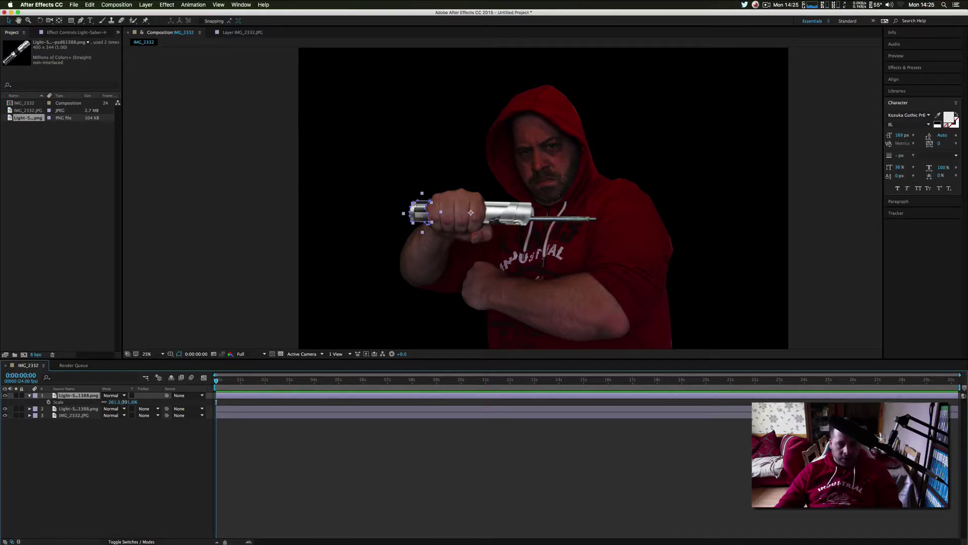
drag(124, 402, 127, 402)
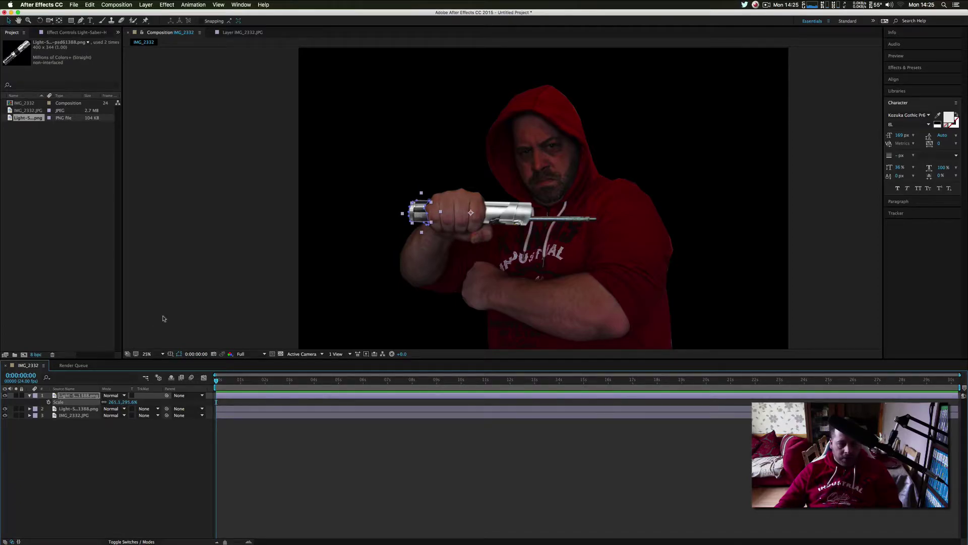
click(163, 319)
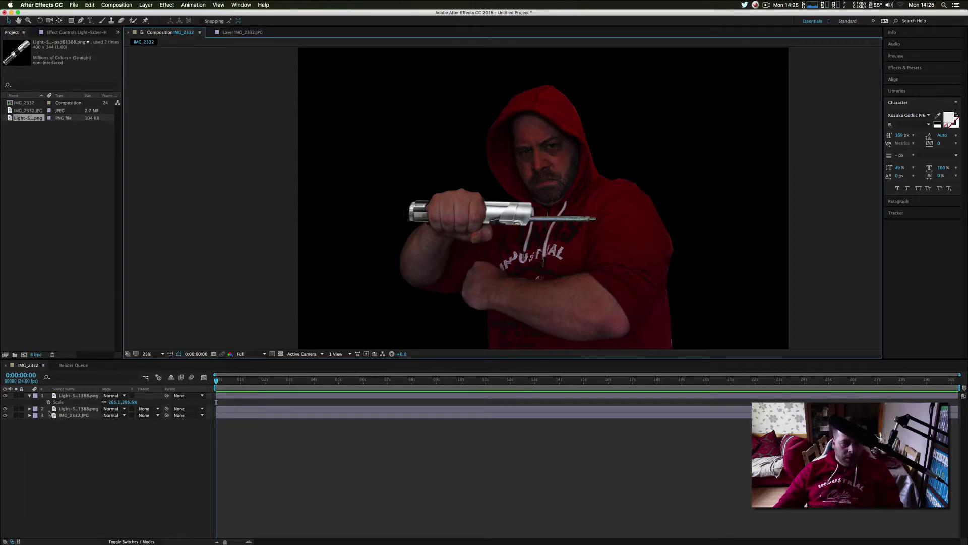
click(30, 395)
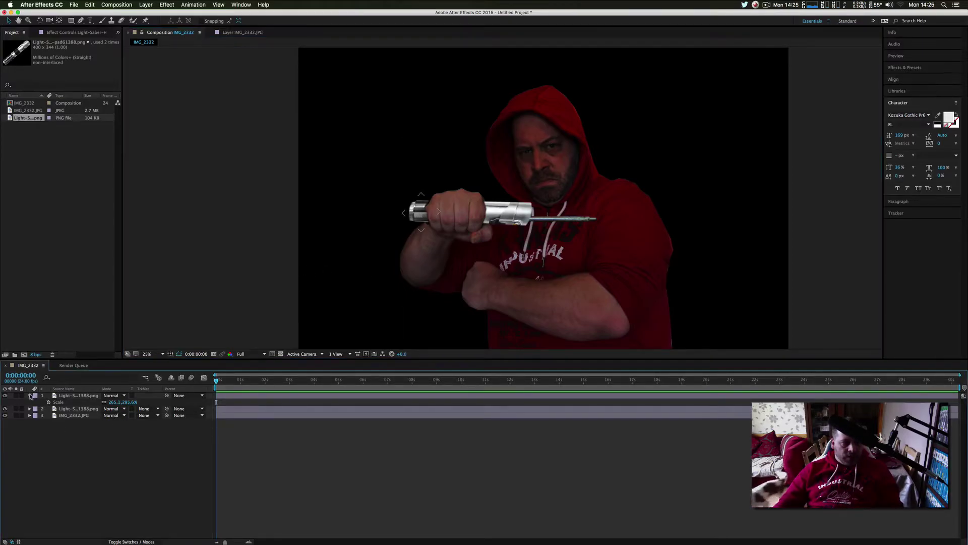
Create a new white solid layer named saber at the composition size
right_click(66, 432)
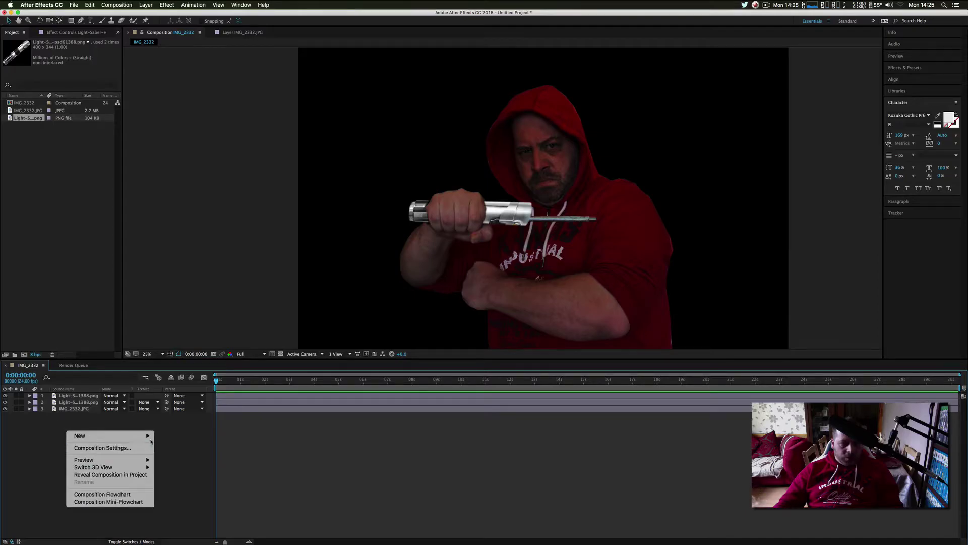
mouse_move(126, 435)
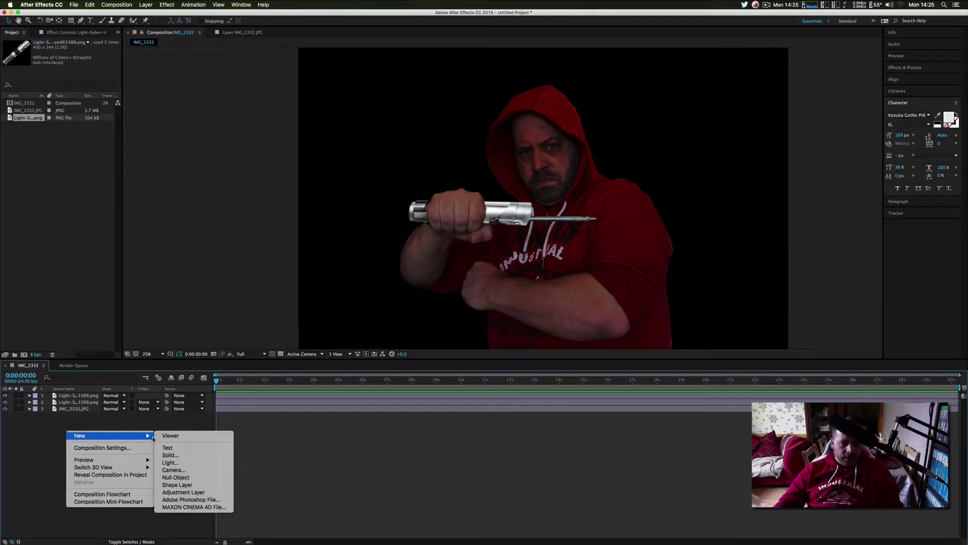
click(192, 455)
text(s)
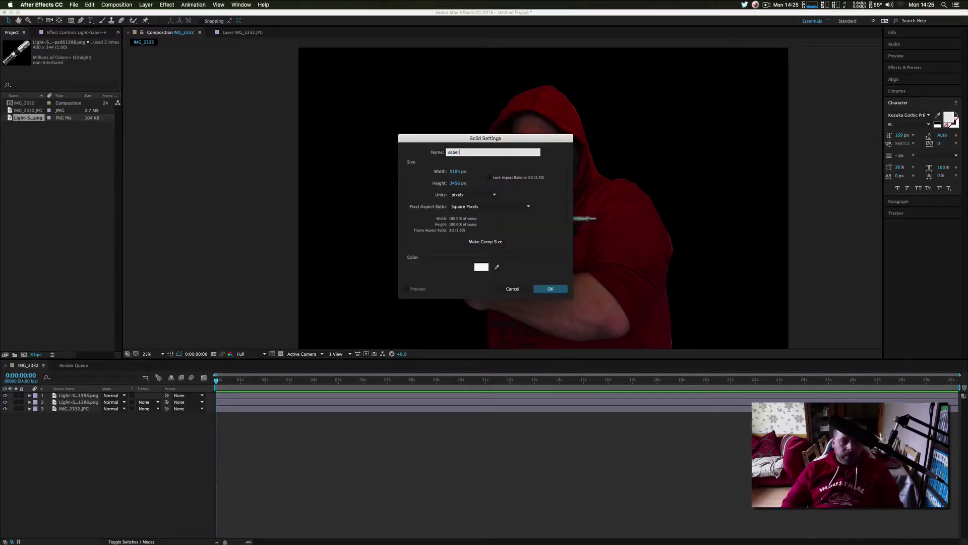
text(aber)
key(Return)
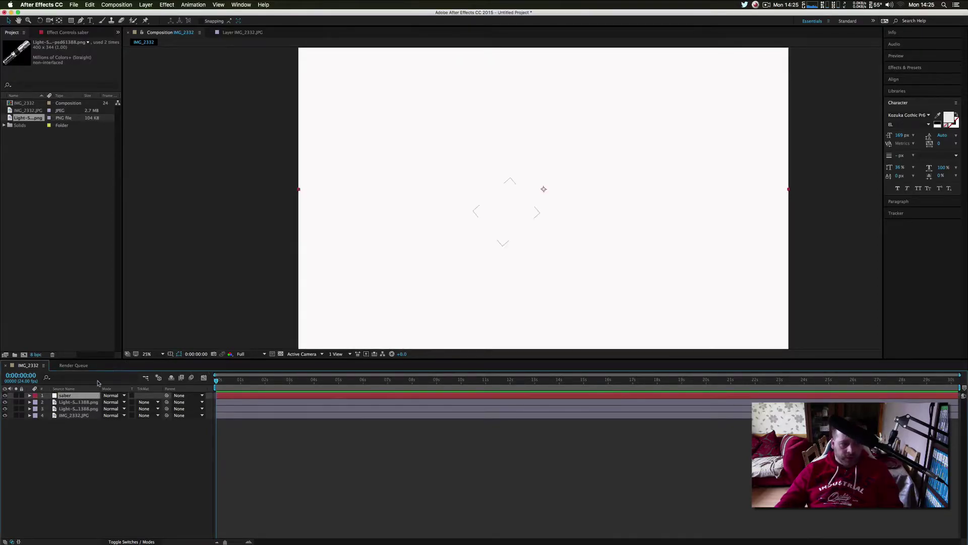
Apply the Video Copilot Saber effect to the saber solid and reduce the preview resolution to Half
click(155, 5)
mouse_move(167, 5)
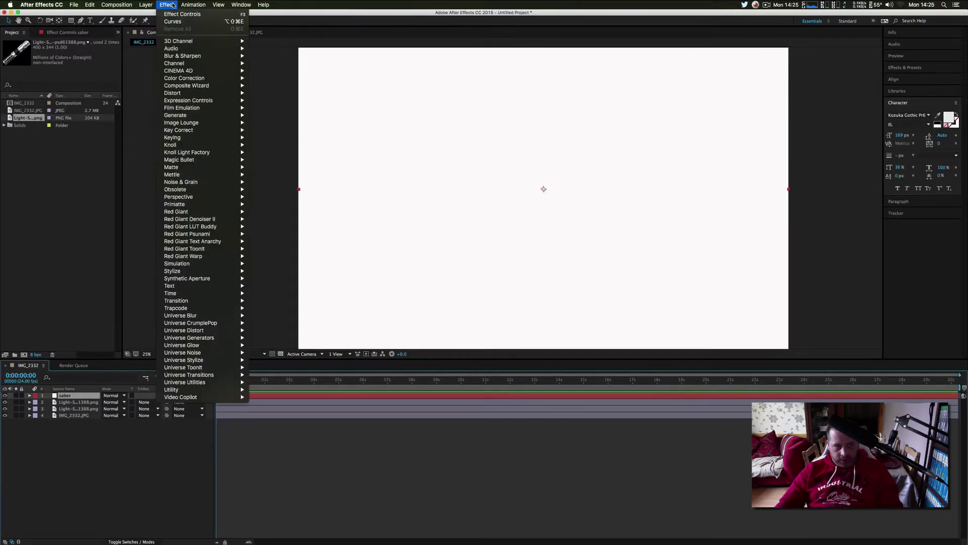
mouse_move(230, 400)
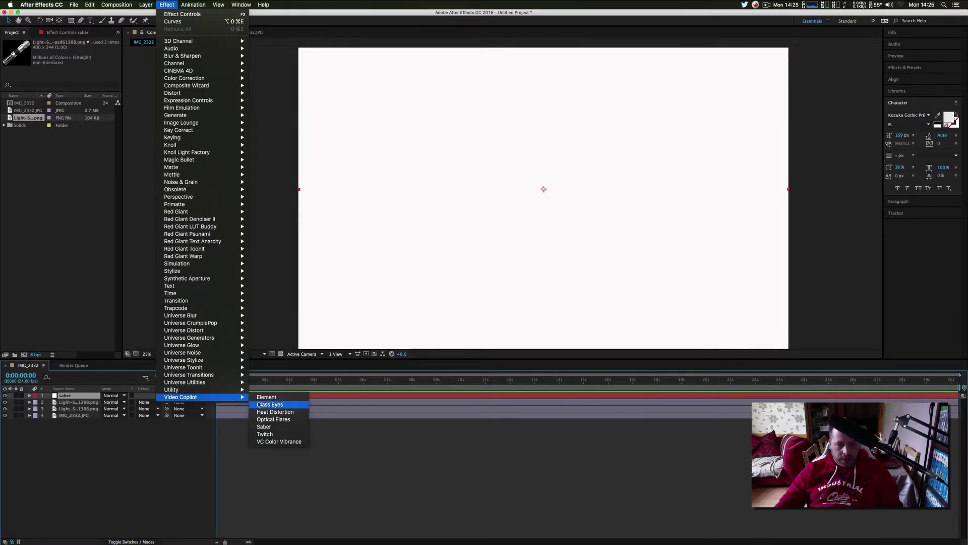
click(274, 429)
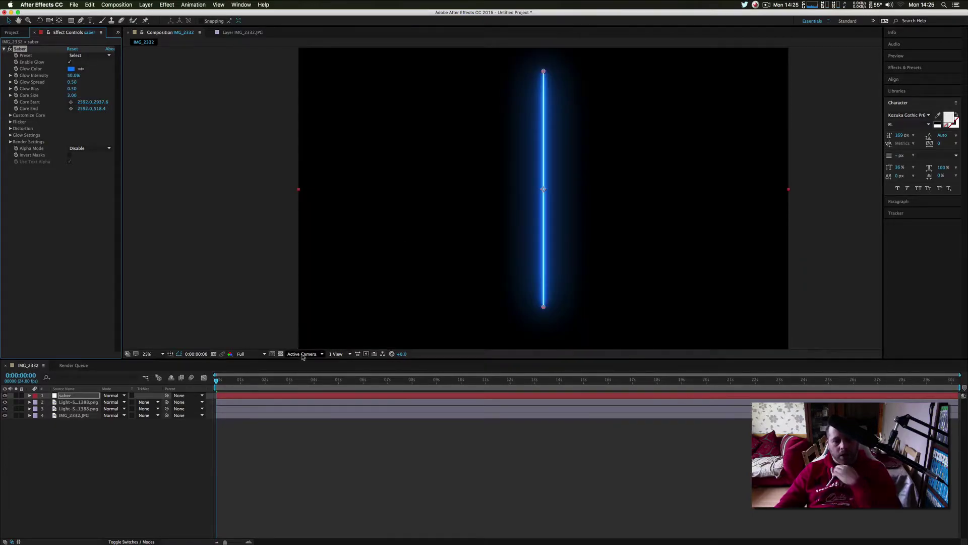
click(256, 350)
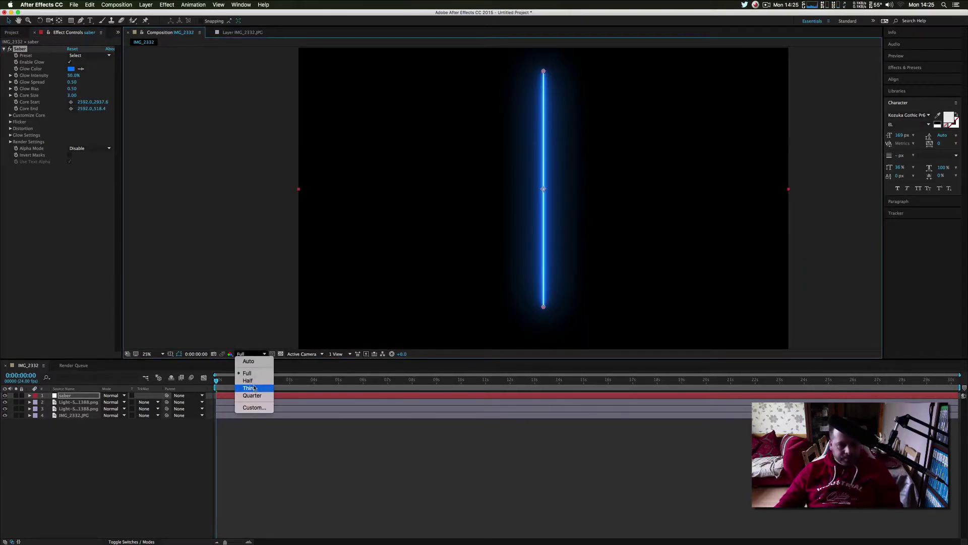
click(252, 370)
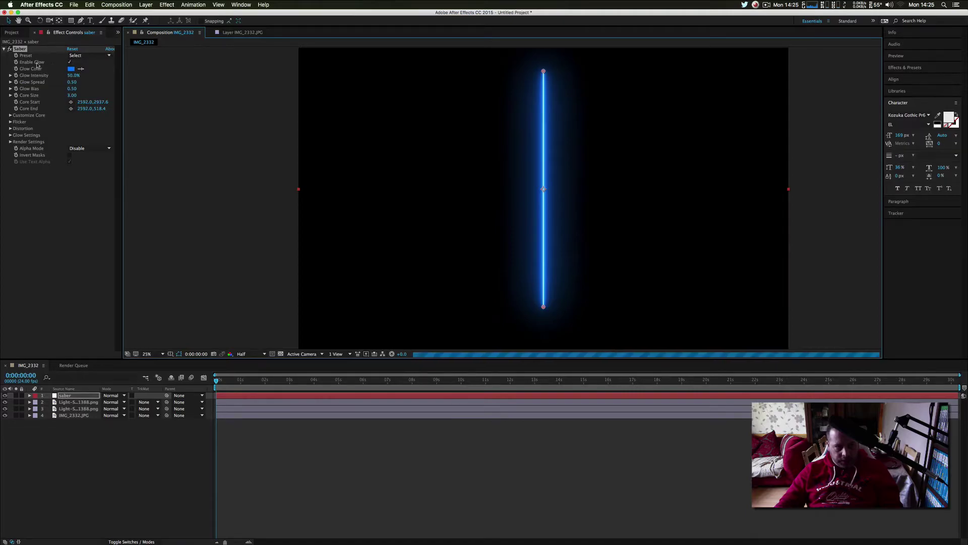
Set the saber layer's blending mode to Screen
click(112, 402)
click(81, 446)
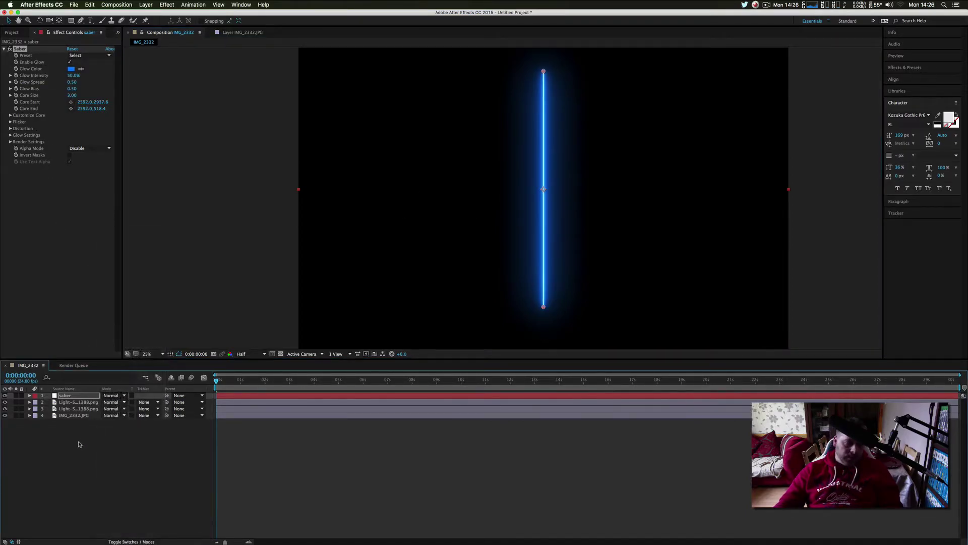
click(116, 396)
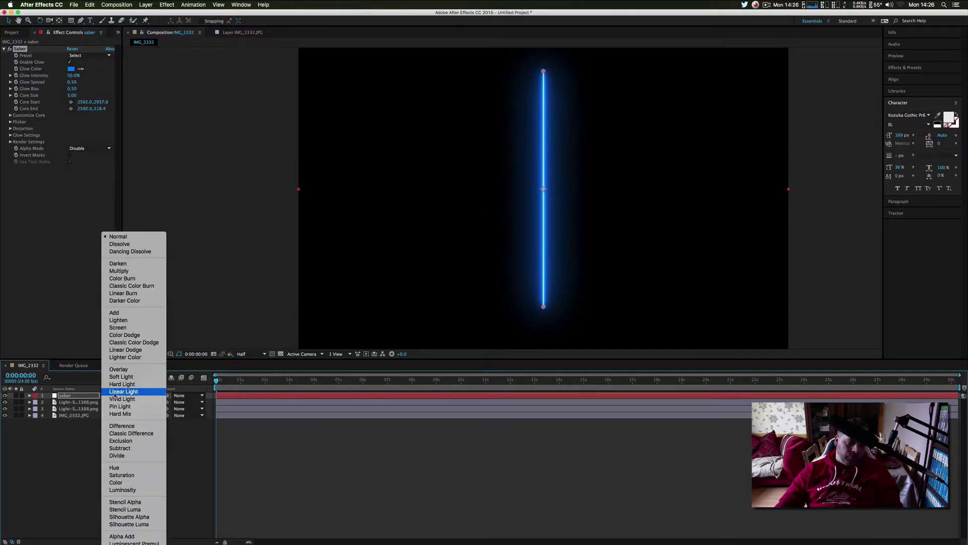
click(117, 329)
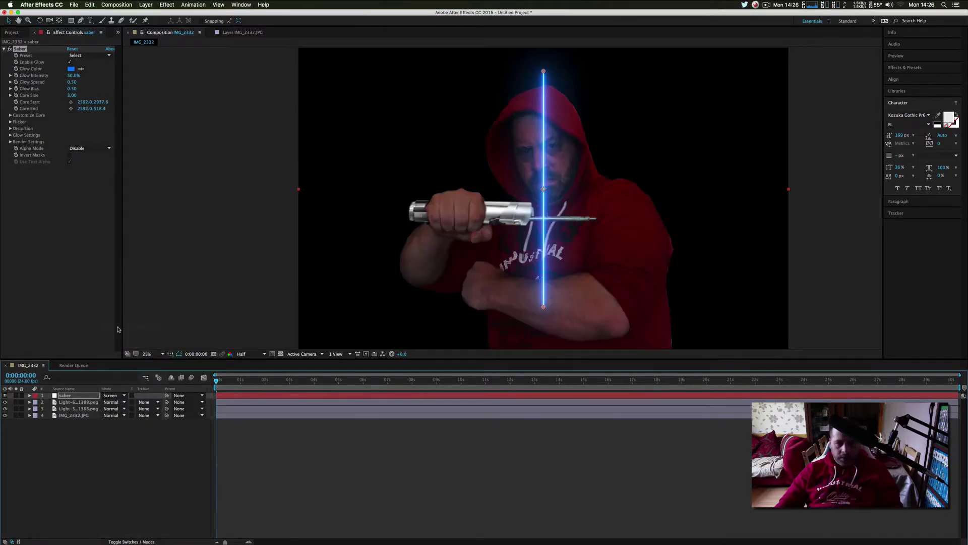
Place the Saber core start at the handle's emitter, about 2444, 2009.6, and the core end beyond the frame at about 5760, 2170.4
drag(543, 307, 531, 218)
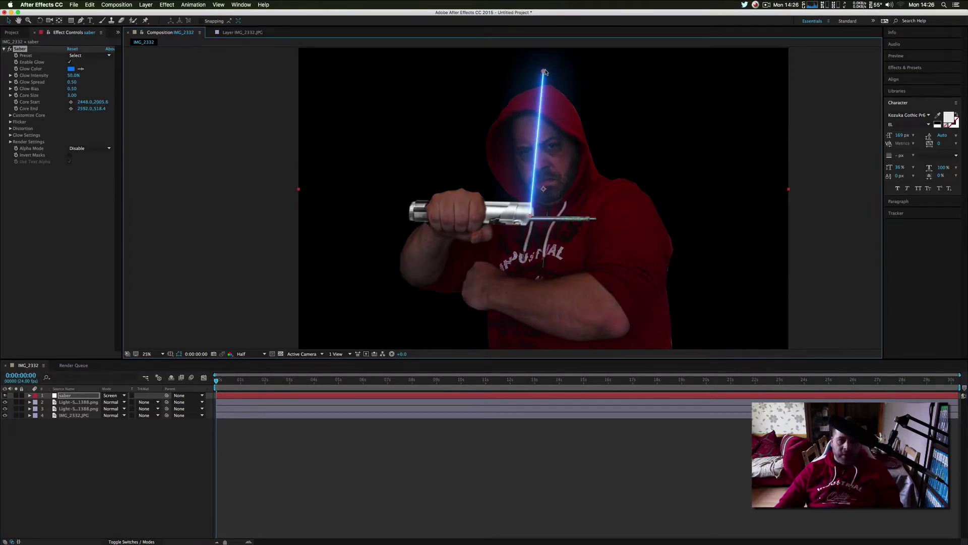
drag(549, 71, 843, 231)
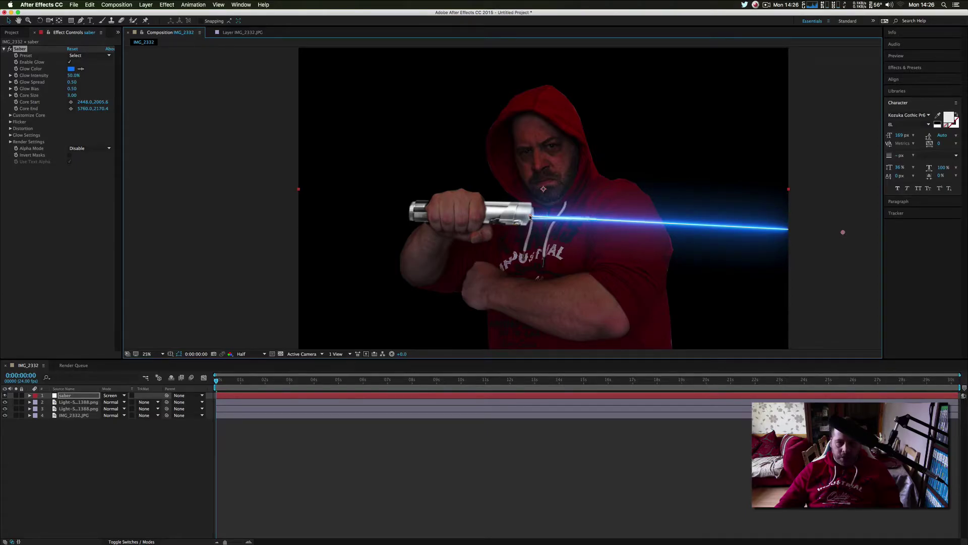
drag(530, 216, 530, 217)
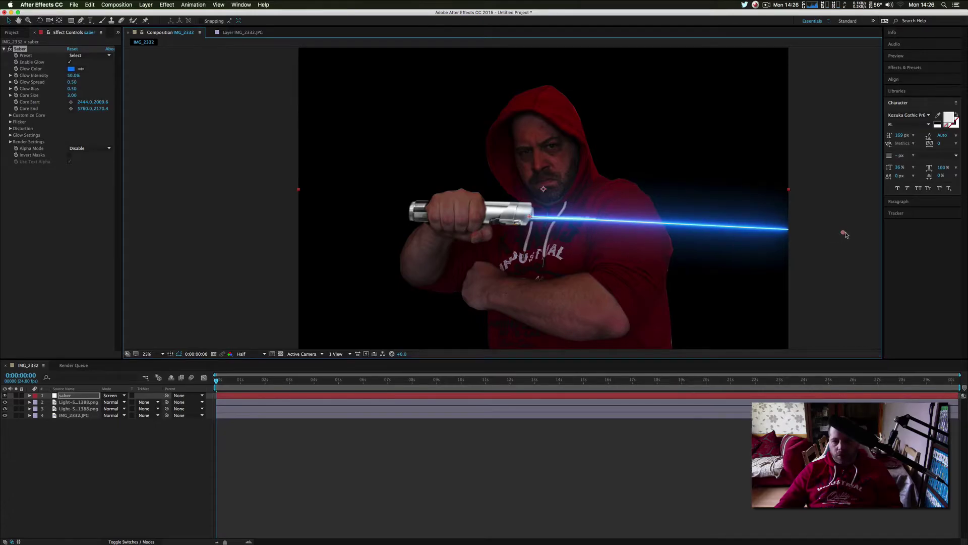
Nudge the Saber blade's core end outside the frame to about 5744, 2142.4 to align the blade with the handle
click(844, 233)
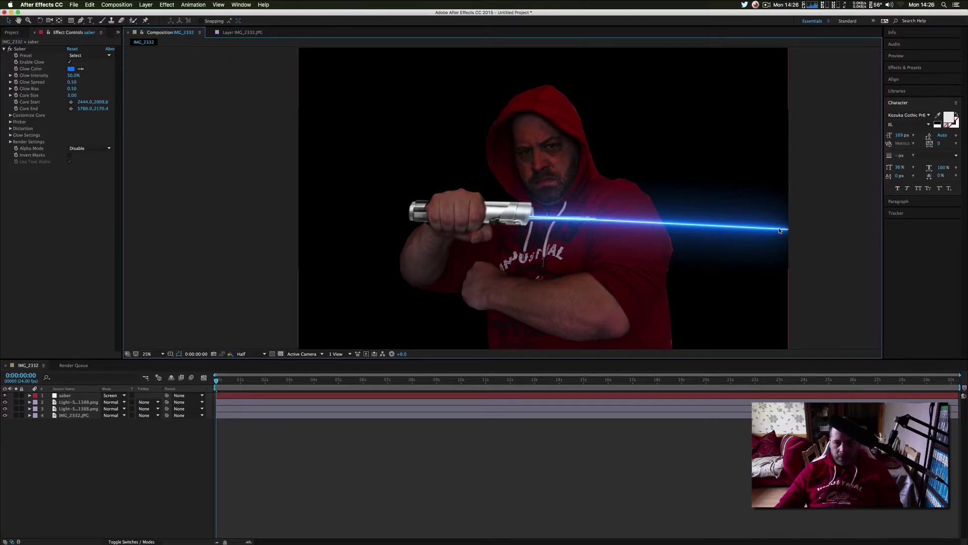
click(755, 227)
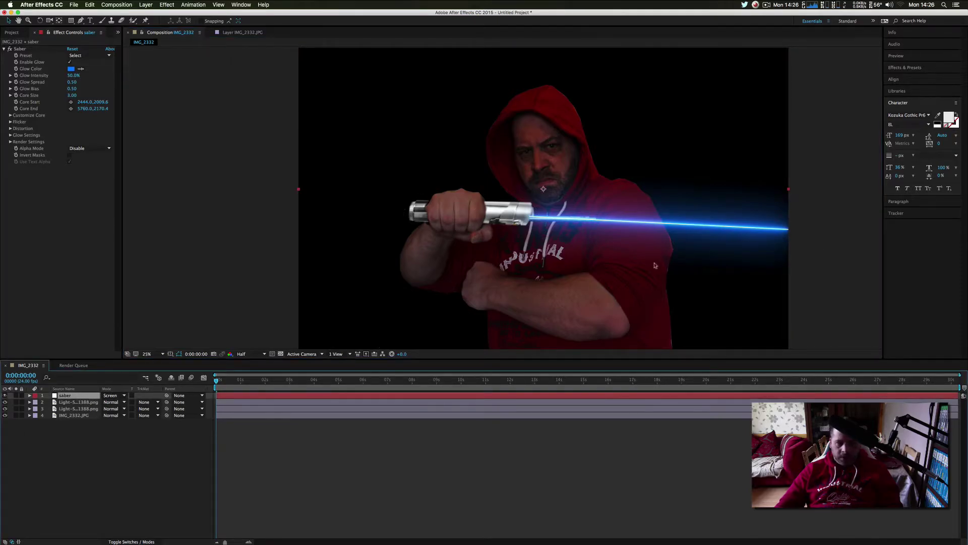
click(611, 221)
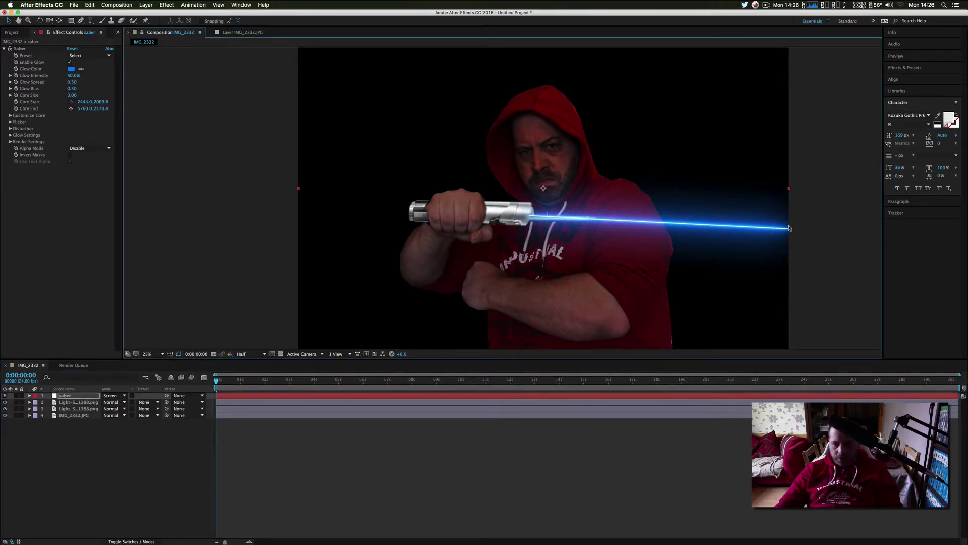
key(period)
key(comma)
key(comma)
key(period)
click(22, 51)
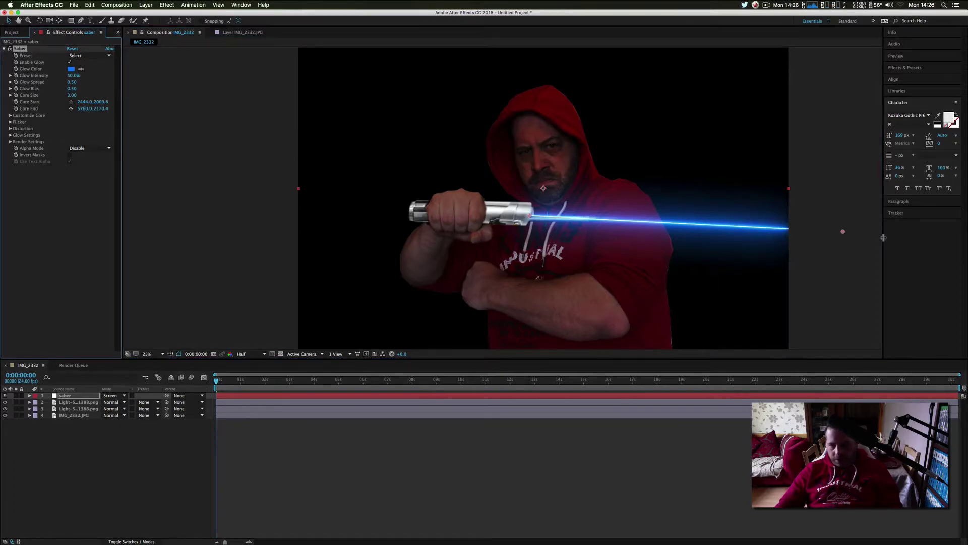
drag(845, 233, 843, 231)
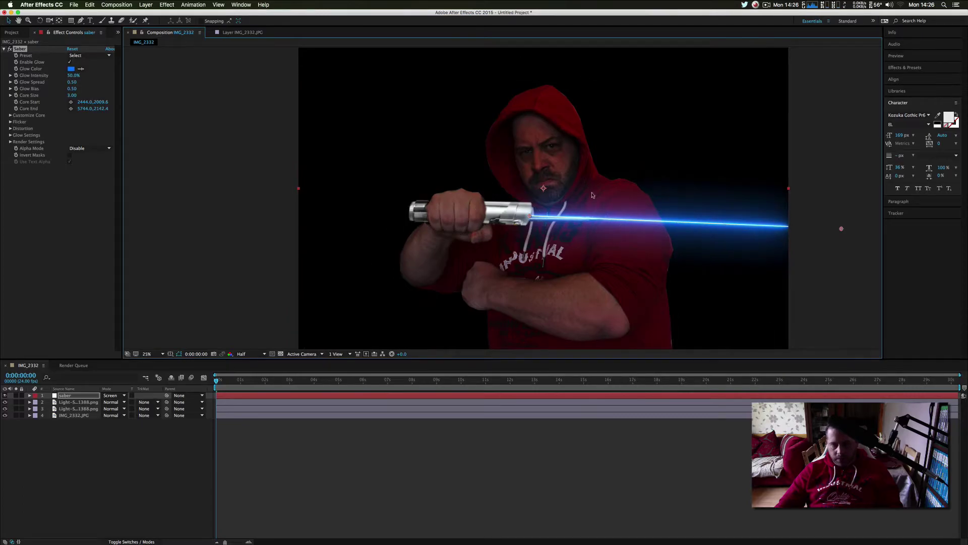
Apply the Core preset to the Saber effect and raise its glow intensity to about 77.6%
click(86, 56)
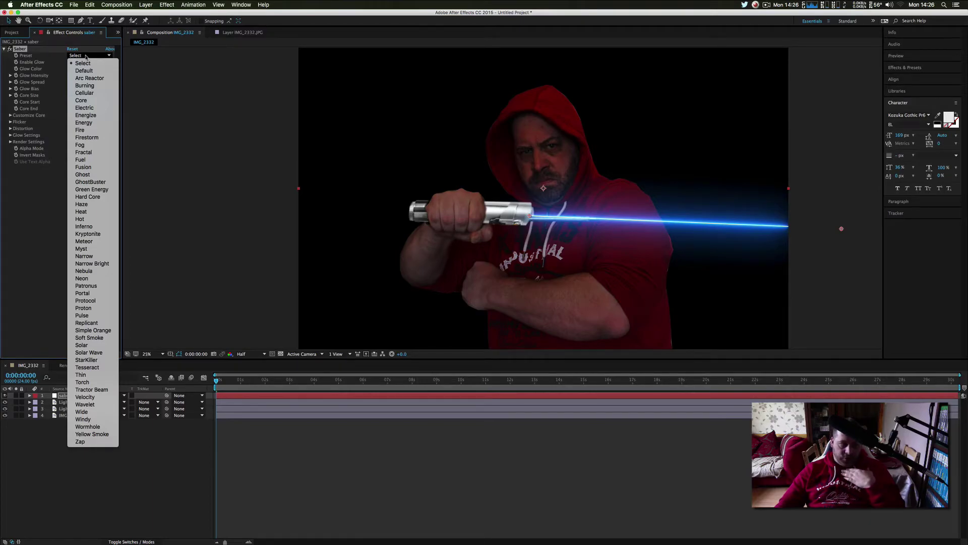
click(79, 100)
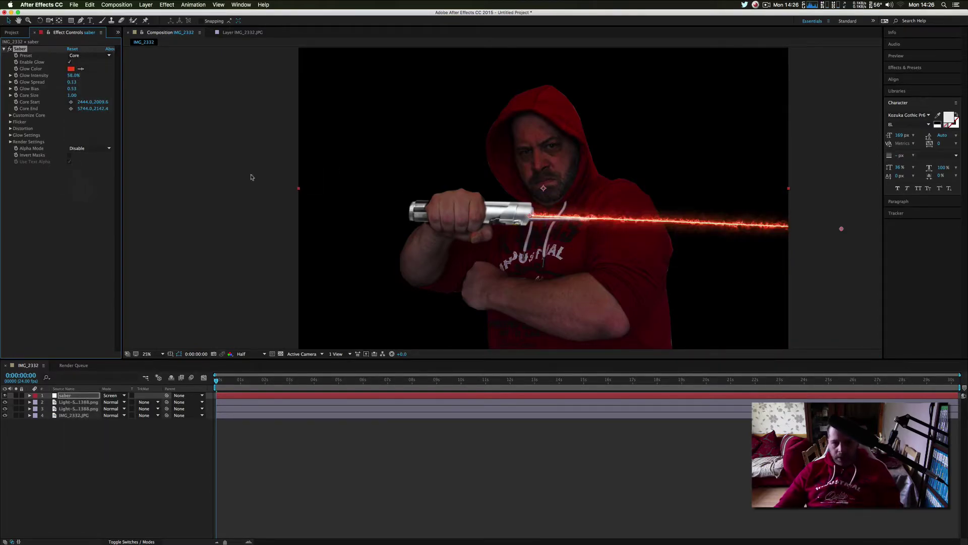
click(10, 75)
drag(62, 87, 74, 89)
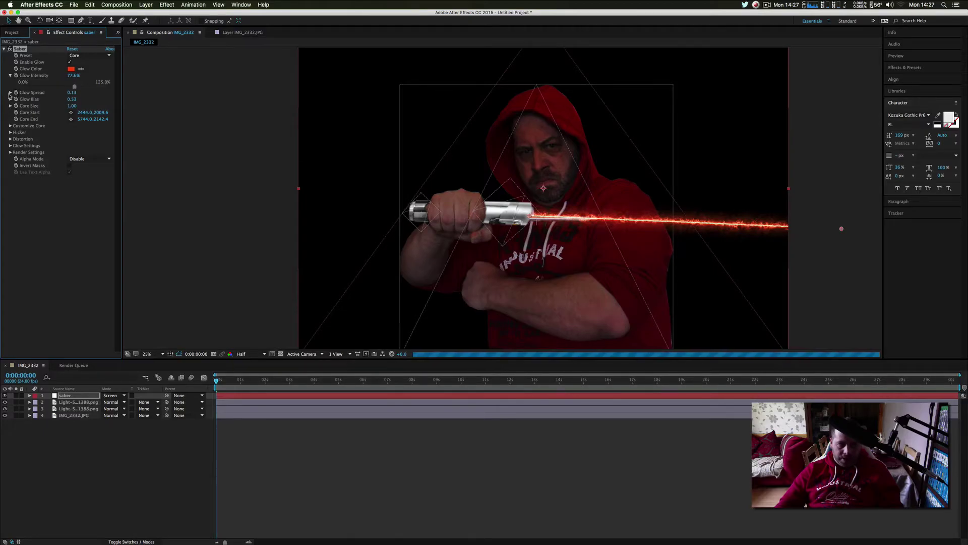
Set the Saber effect's glow spread to about 0.42 and its core size to about 19.38
click(11, 93)
drag(32, 104, 73, 105)
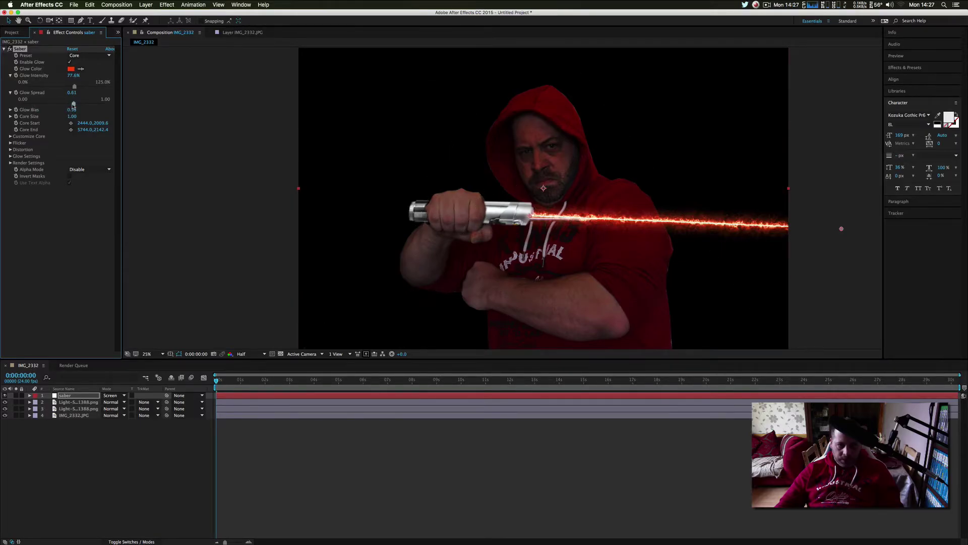
click(10, 116)
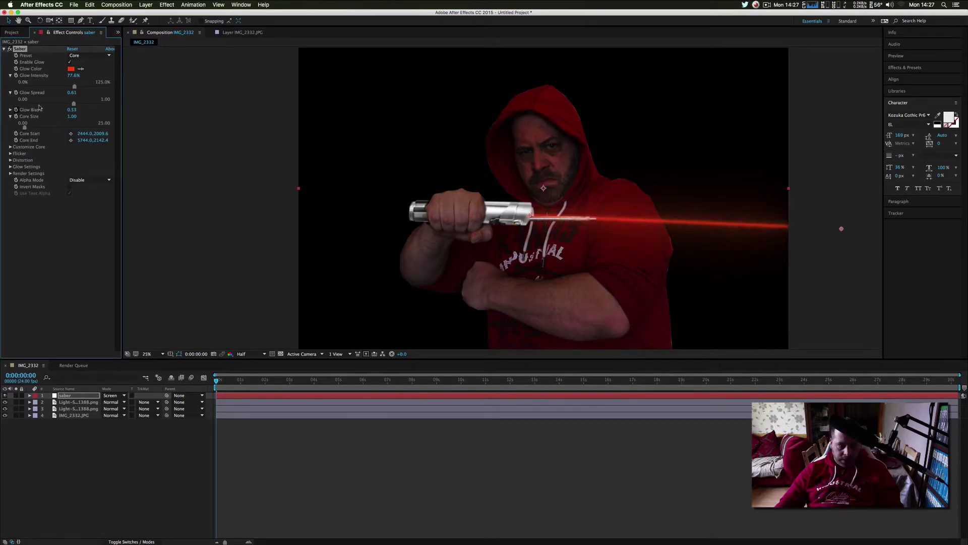
drag(74, 103, 55, 105)
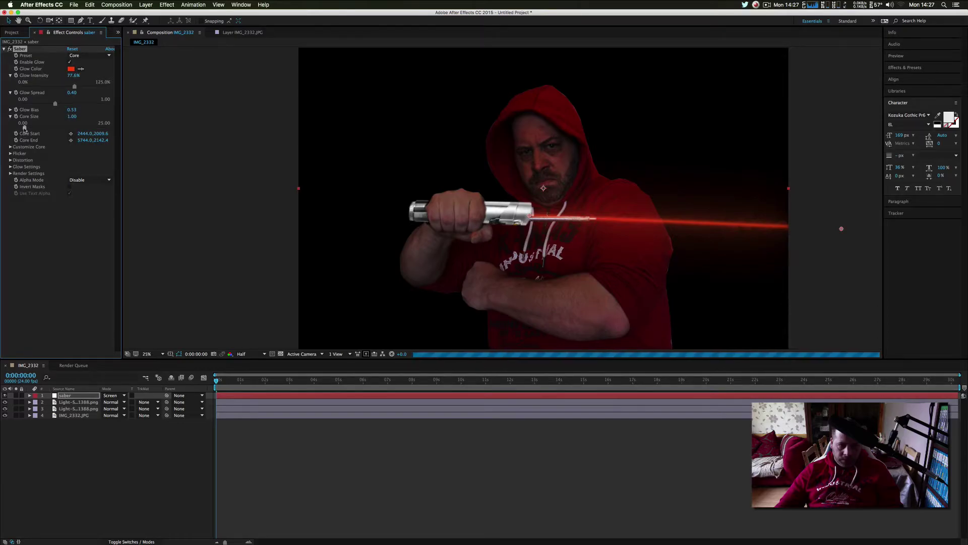
drag(24, 127, 71, 127)
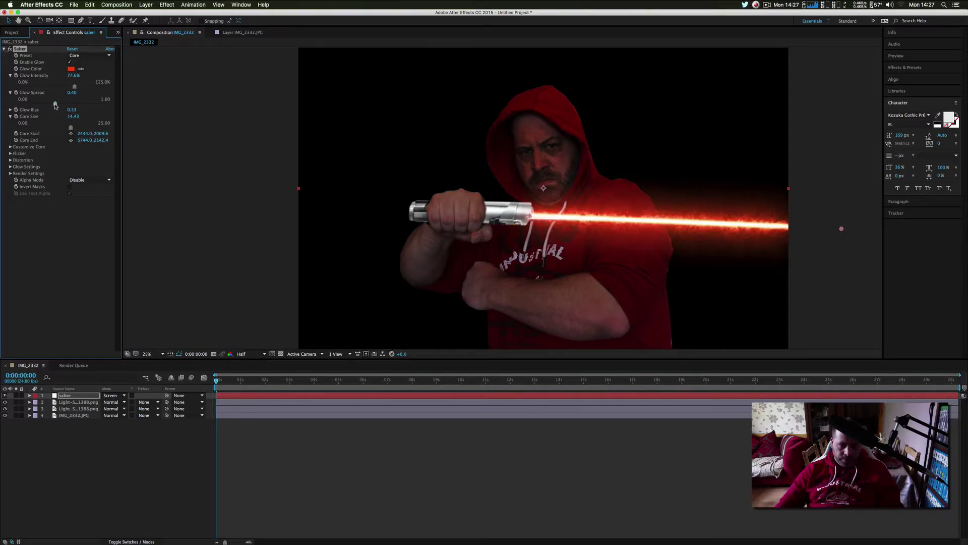
click(57, 104)
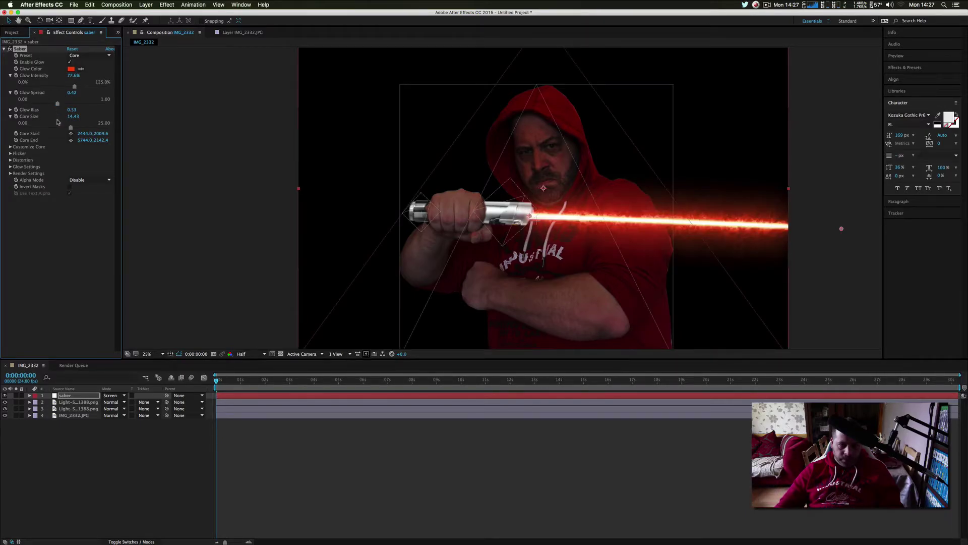
drag(67, 126, 87, 128)
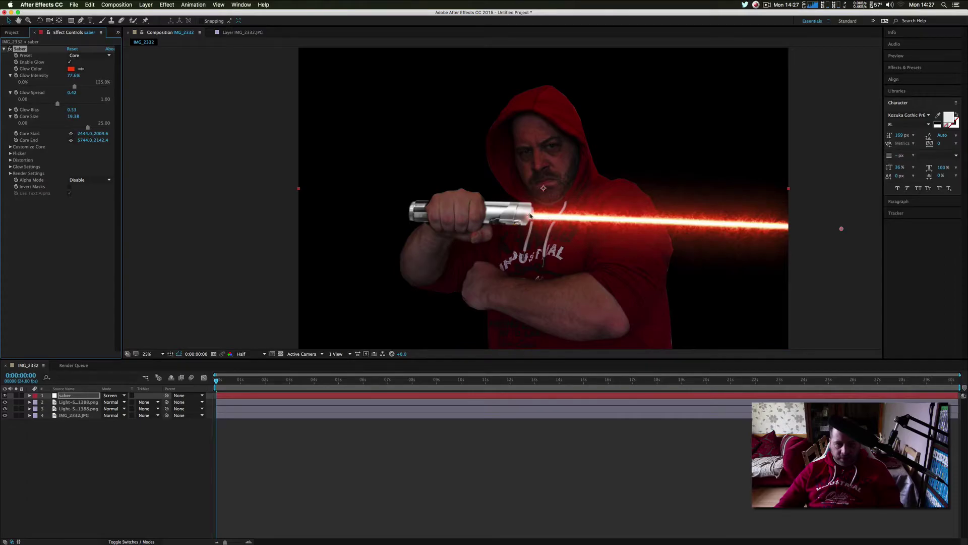
Shift the blade's core start to about 2440, 1985.6 and increase the glow intensity to about 110.7%
drag(530, 217, 528, 215)
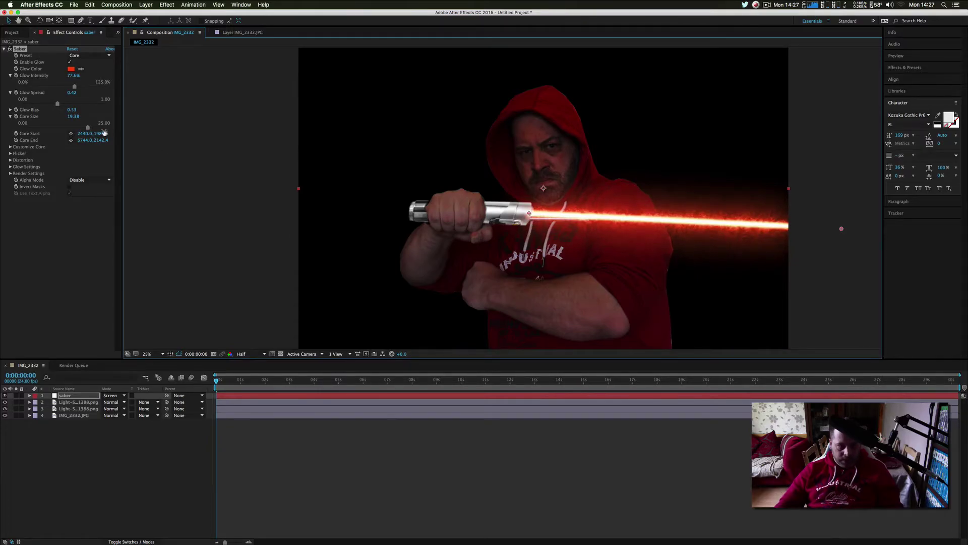
drag(75, 86, 93, 88)
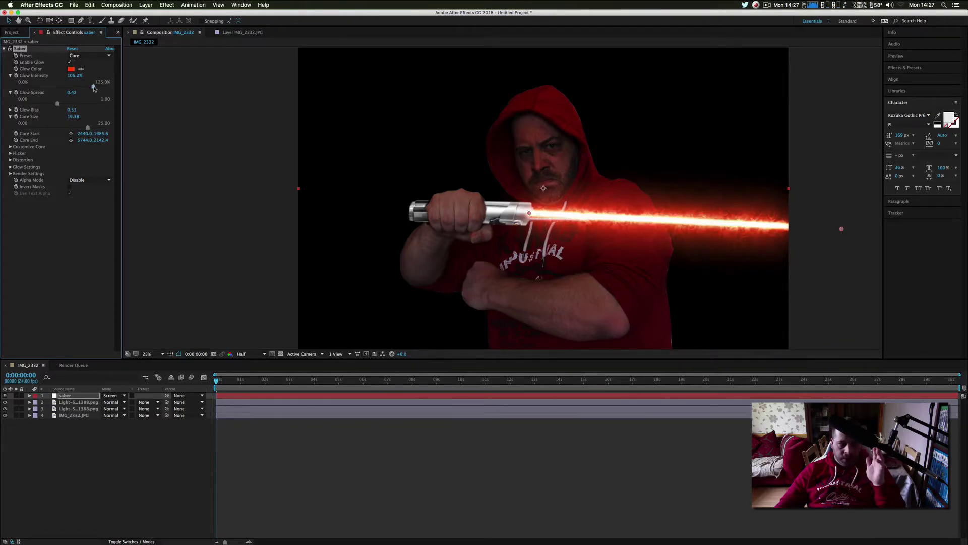
drag(94, 89, 99, 88)
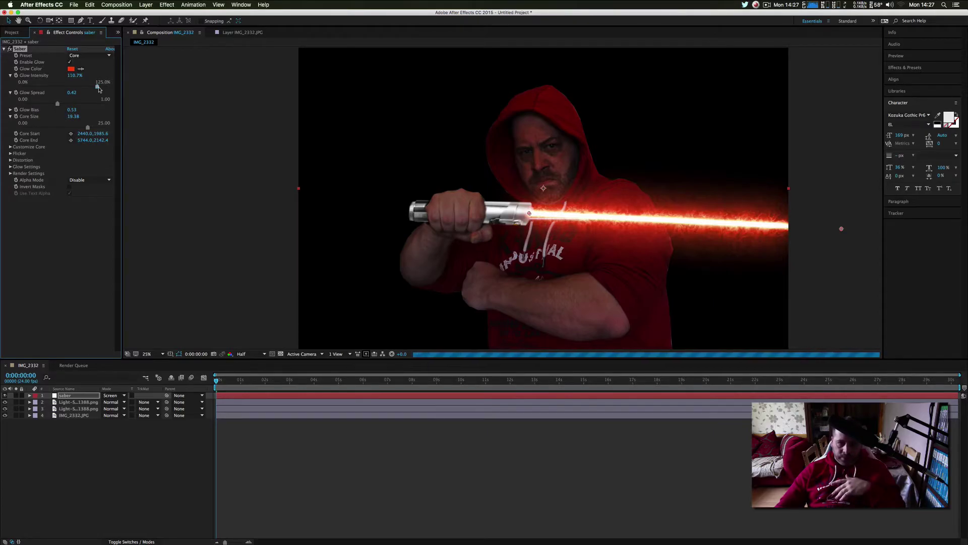
click(262, 246)
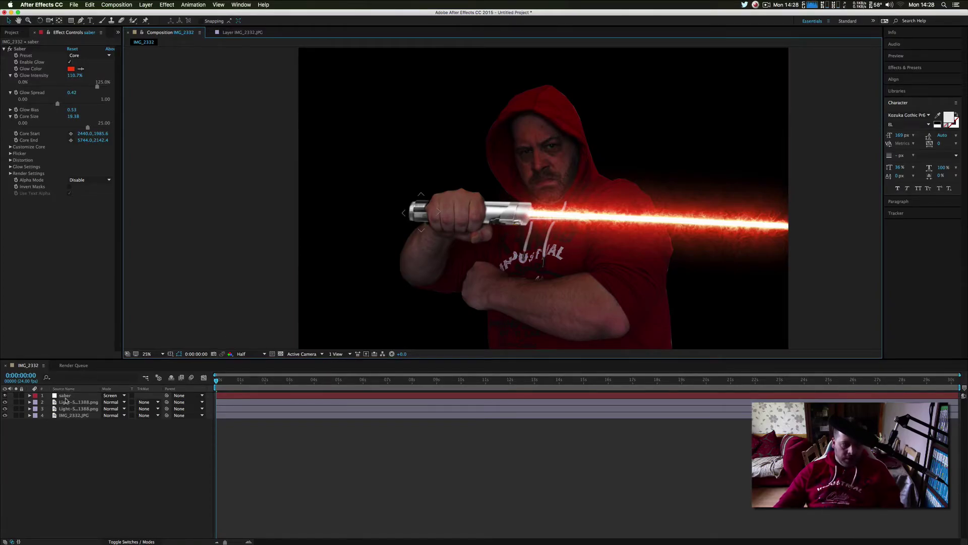
Move the saber layer beneath both handle layers and increase its core size to about 20.26
drag(65, 398, 67, 404)
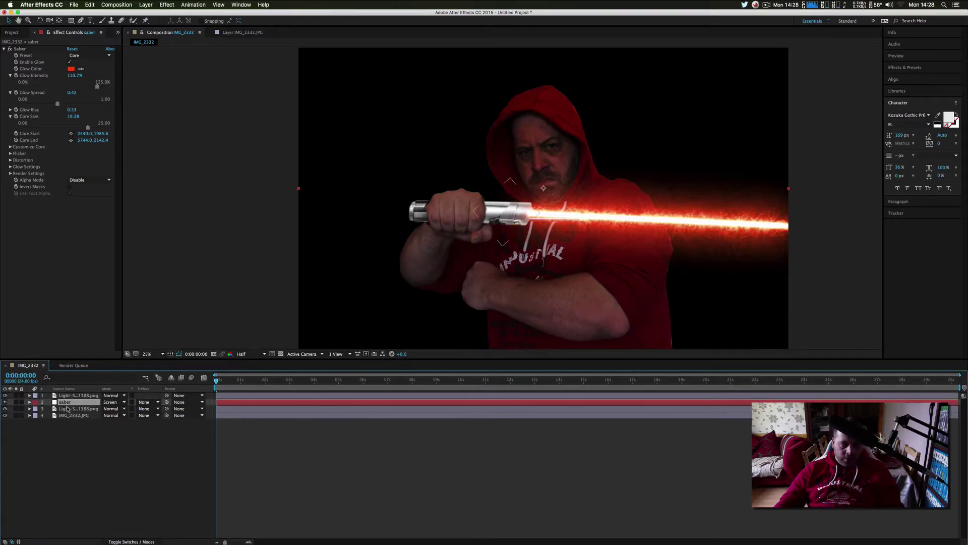
drag(66, 405, 68, 410)
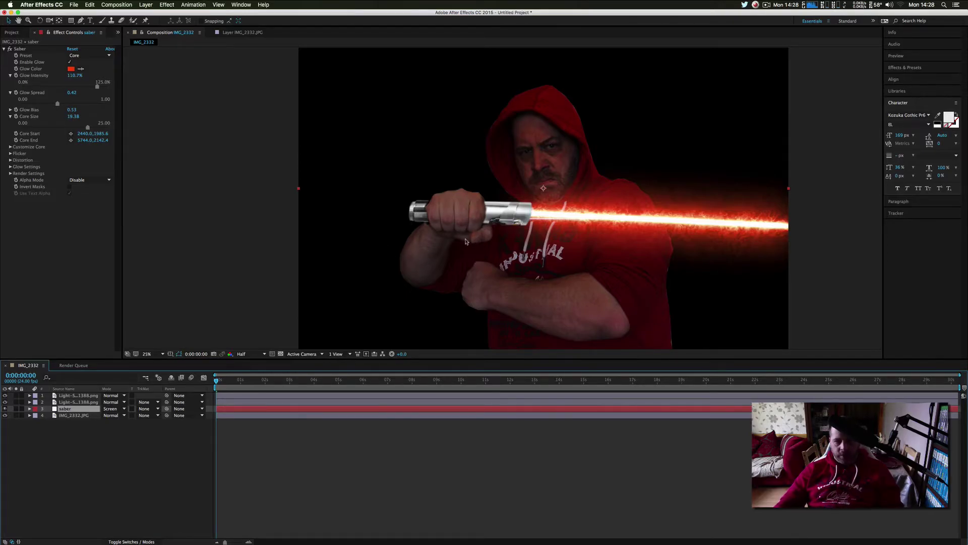
drag(88, 127, 91, 128)
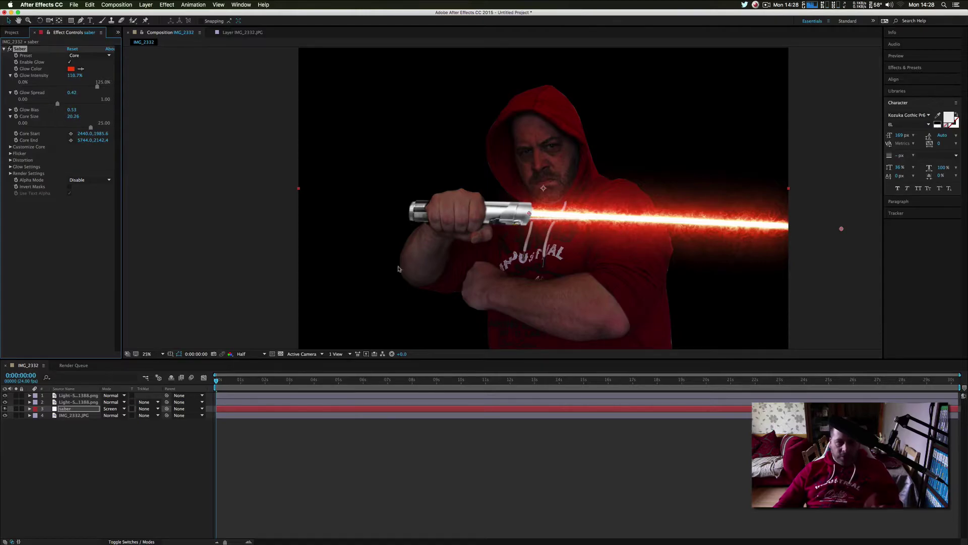
click(69, 444)
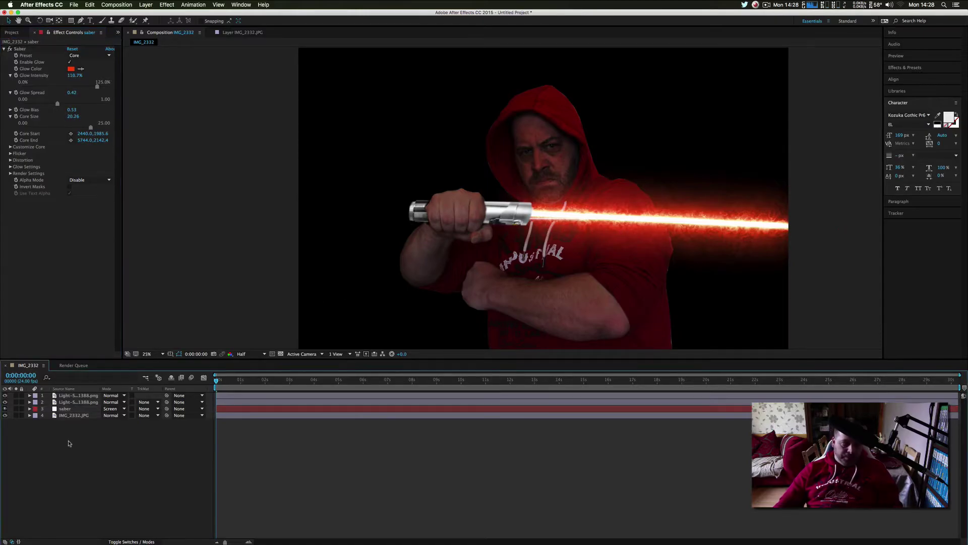
Increase the contrast of the IMG_2332.JPG layer by raising its RGB curve's highlights and lowering the darker midtones
click(66, 416)
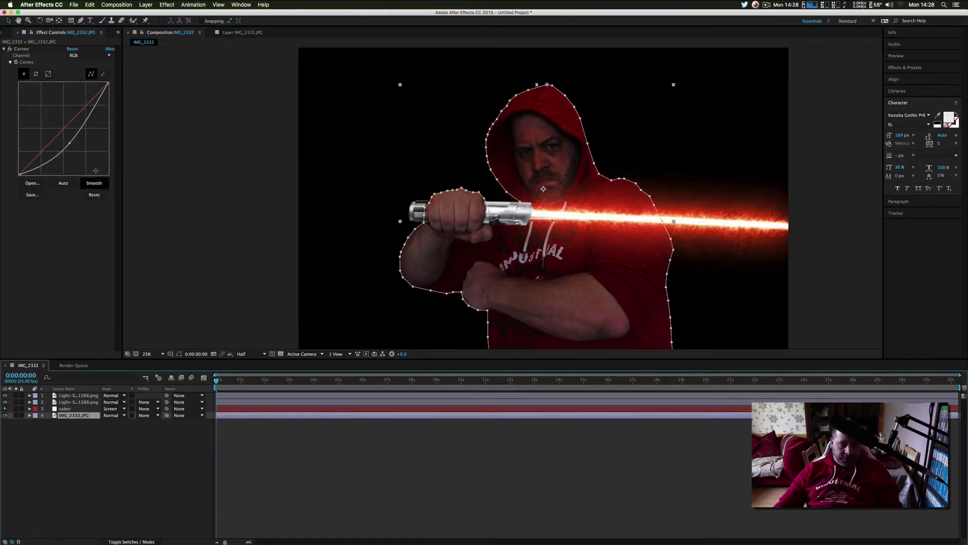
drag(84, 121, 84, 116)
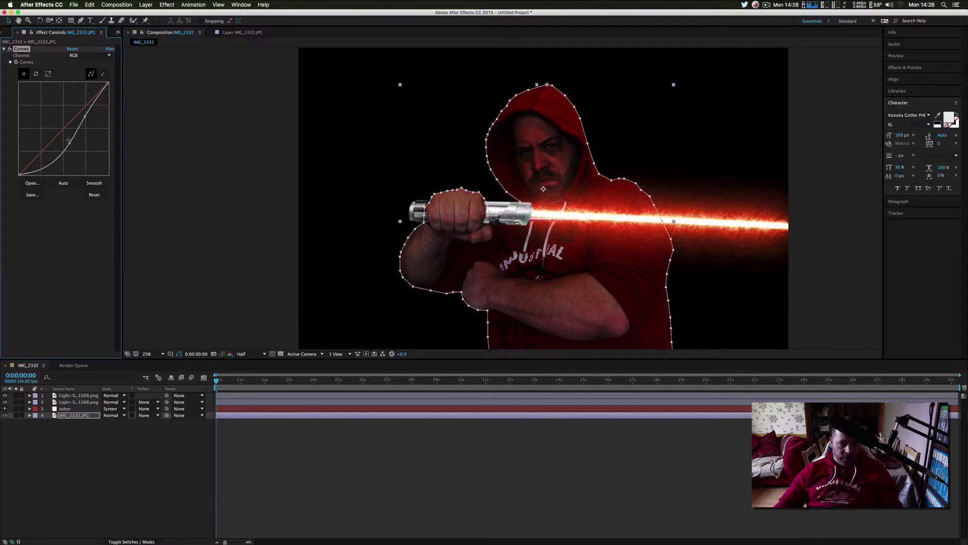
drag(70, 144, 67, 146)
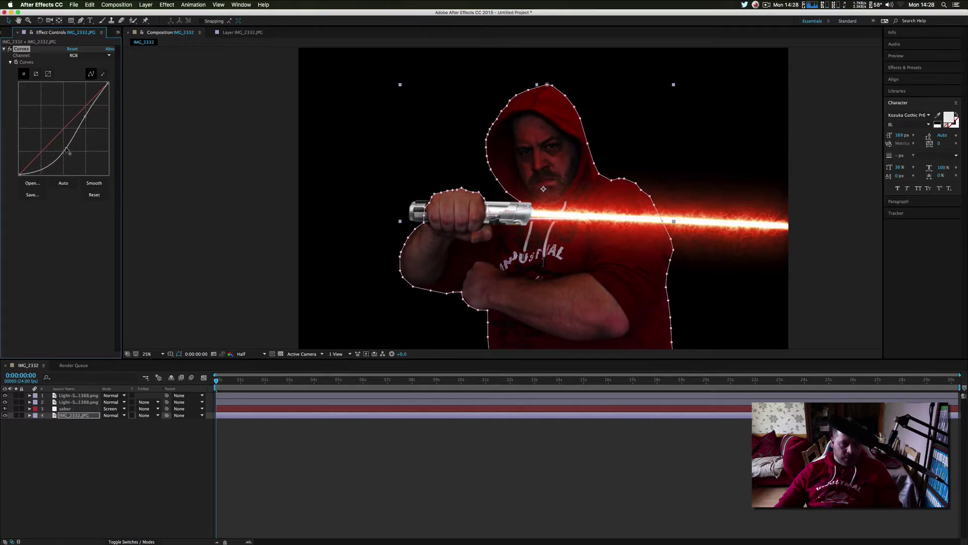
click(69, 438)
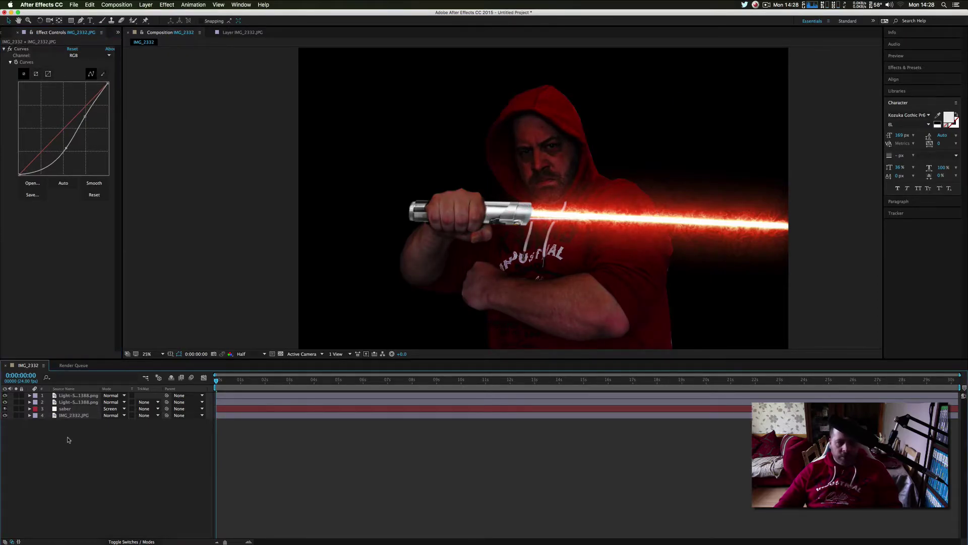
Create a new solid layer in a very dark grey at the composition size of 5184 by 3456 px
right_click(69, 439)
mouse_move(146, 444)
click(192, 465)
click(478, 269)
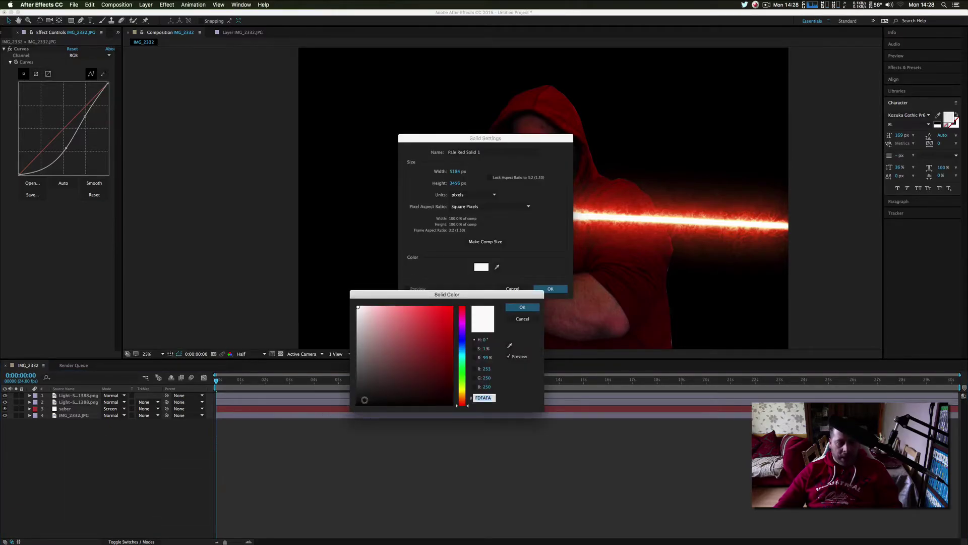
click(358, 392)
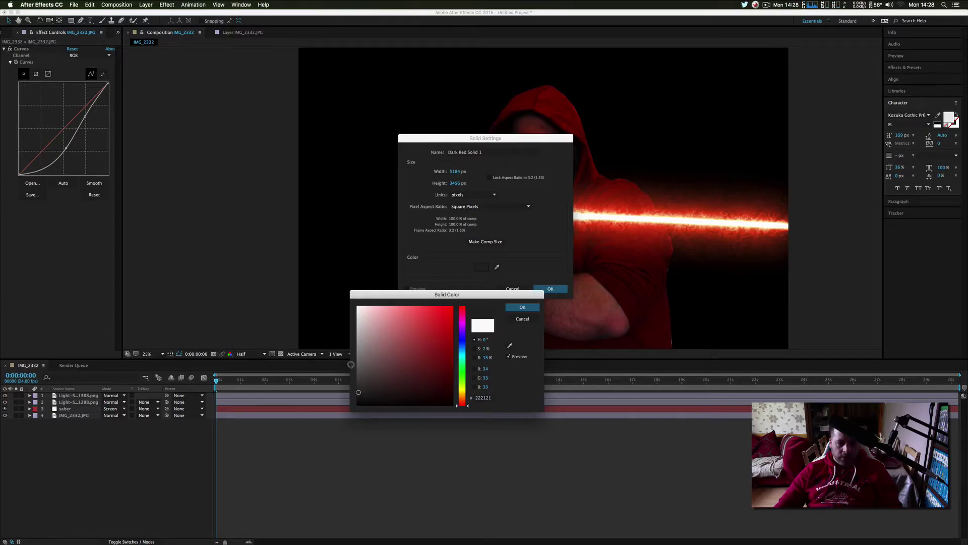
click(360, 387)
click(522, 307)
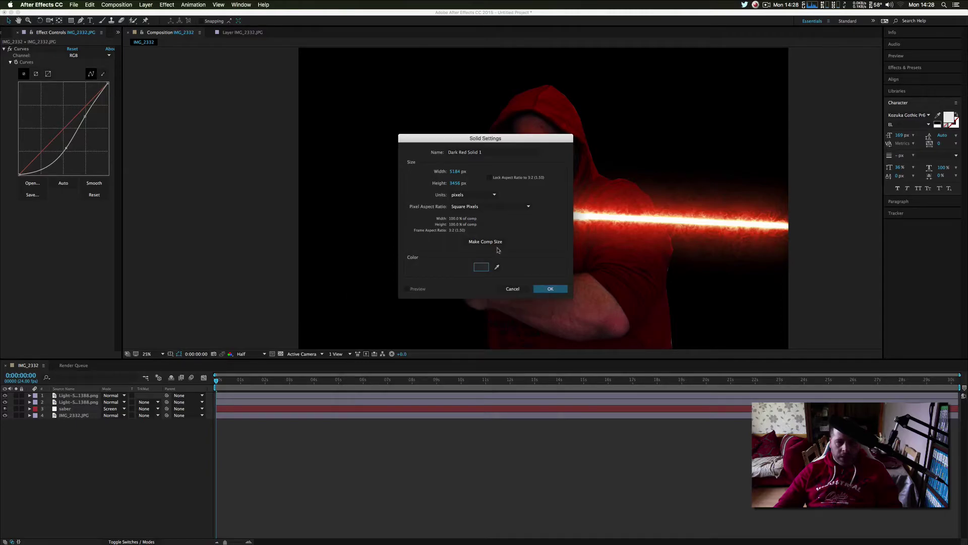
click(540, 288)
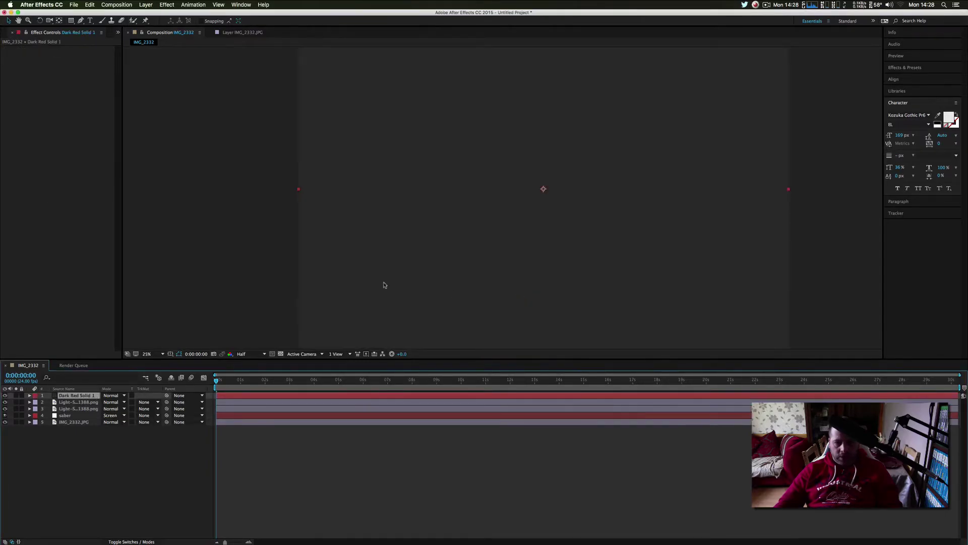
Draw an elliptical mask on the dark solid, spanning nearly the full width and height of the frame
click(71, 22)
click(102, 38)
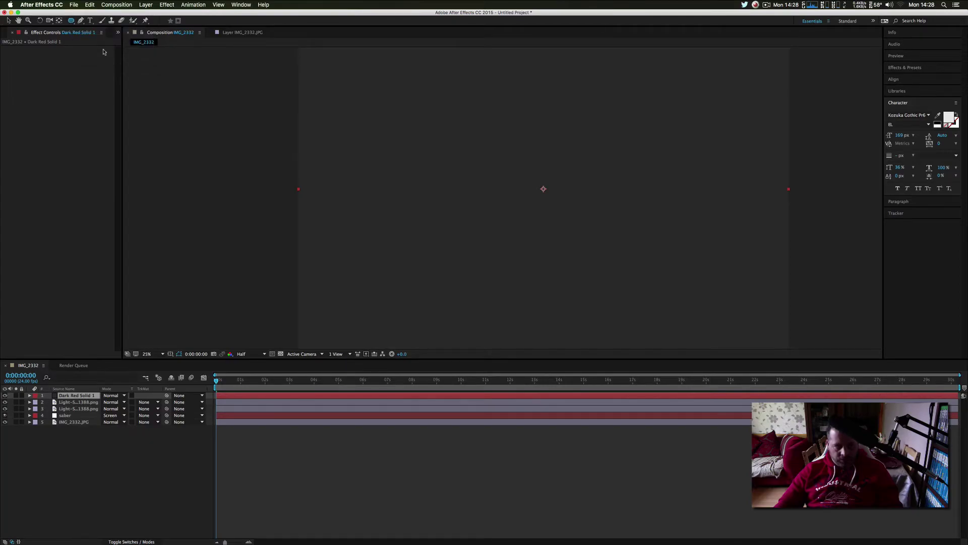
key(comma)
key(comma)
key(comma)
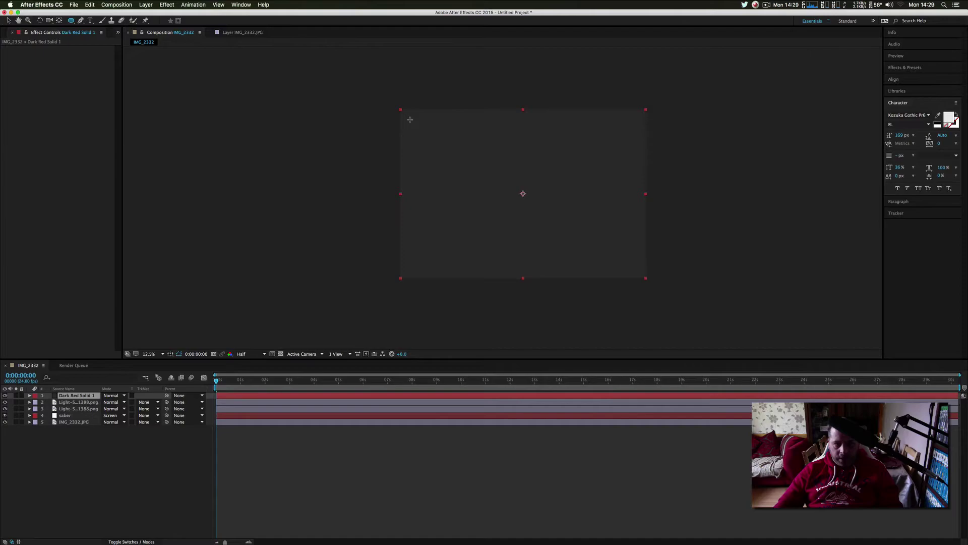
drag(411, 118, 635, 277)
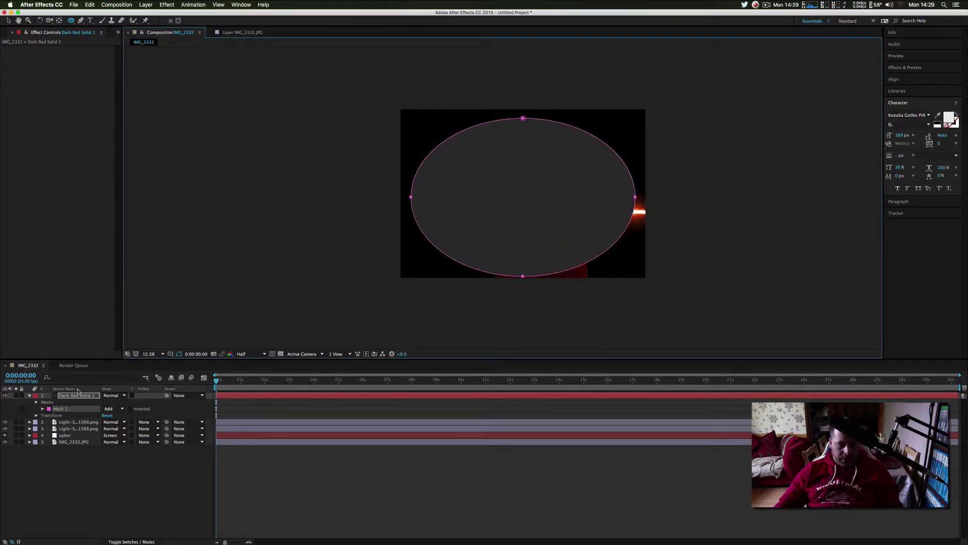
Feather the solid's elliptical mask by about 718 pixels
key(f)
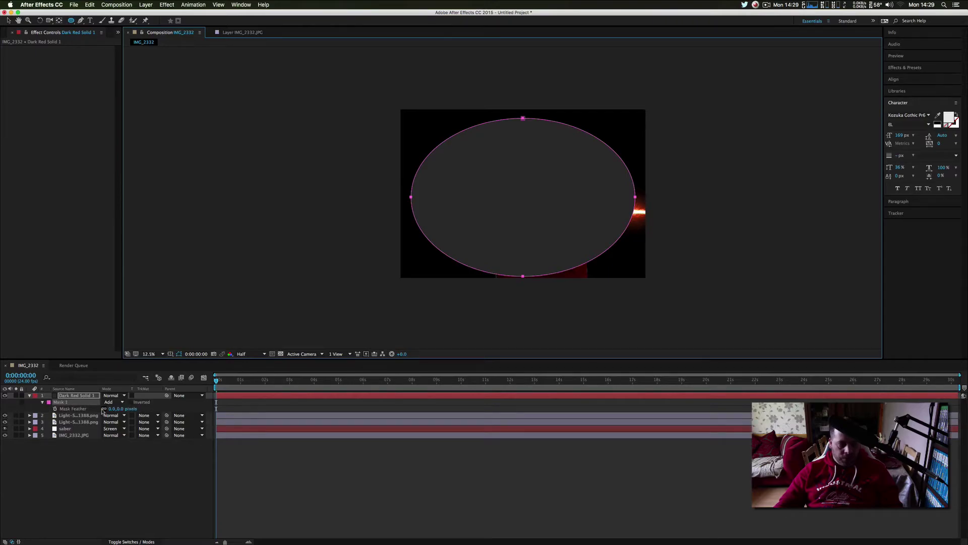
drag(112, 408, 276, 406)
drag(126, 408, 208, 387)
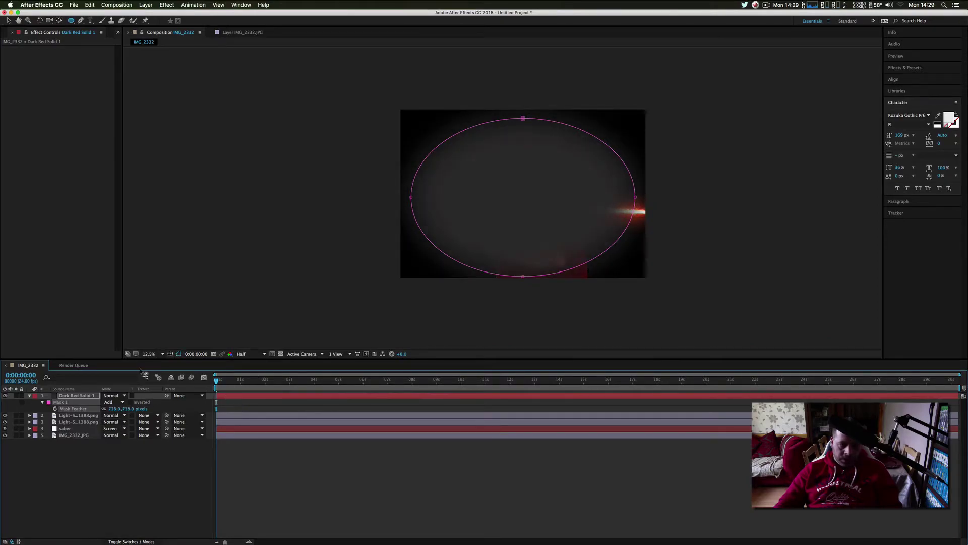
Move the dark solid beneath all other layers and enlarge its elliptical mask beyond the frame's edges
key(v)
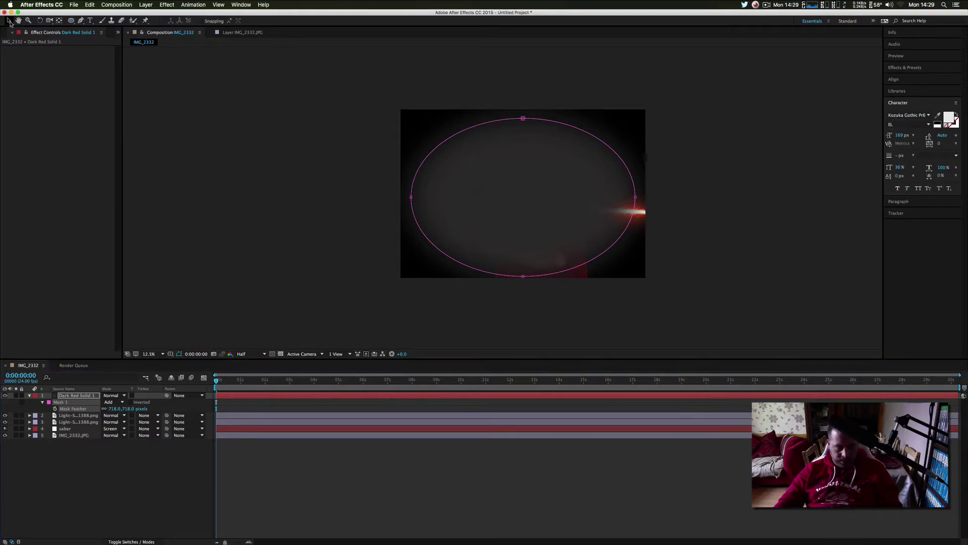
drag(85, 402, 83, 440)
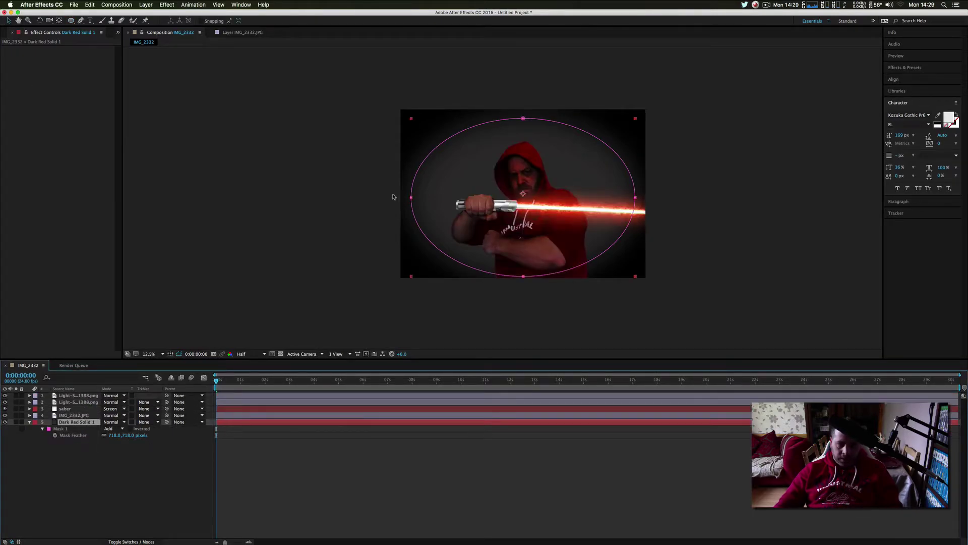
drag(411, 120, 361, 83)
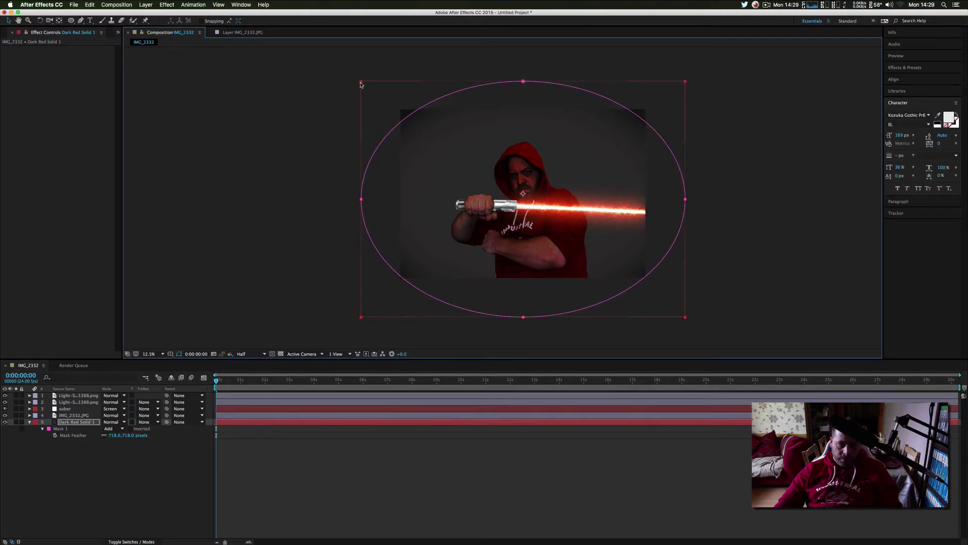
click(328, 161)
key(period)
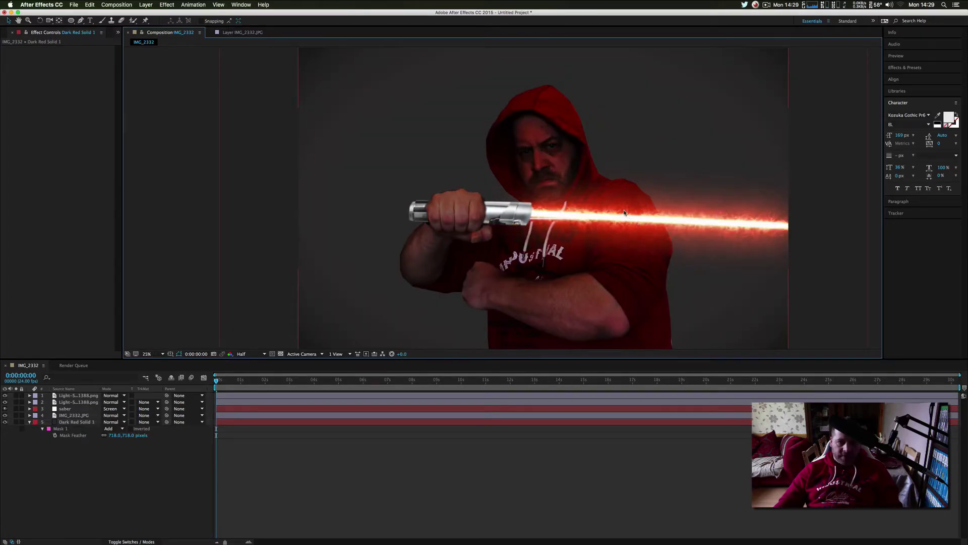
key(comma)
key(comma)
key(comma)
key(period)
key(period)
key(period)
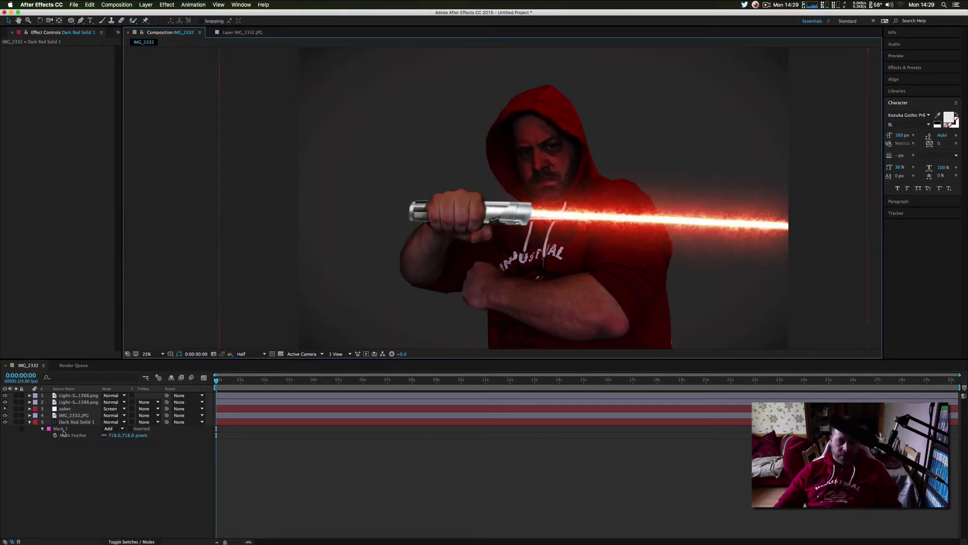
click(30, 423)
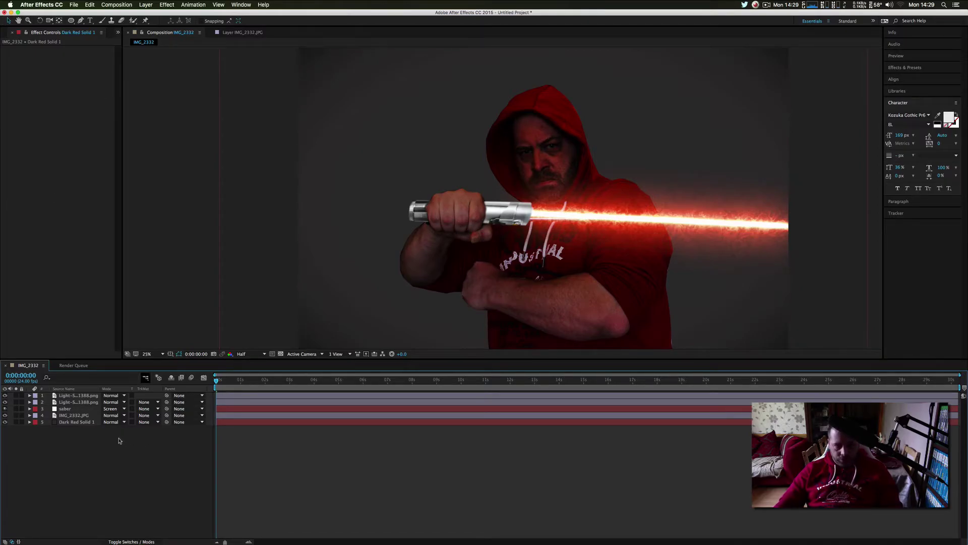
right_click(82, 437)
mouse_move(123, 444)
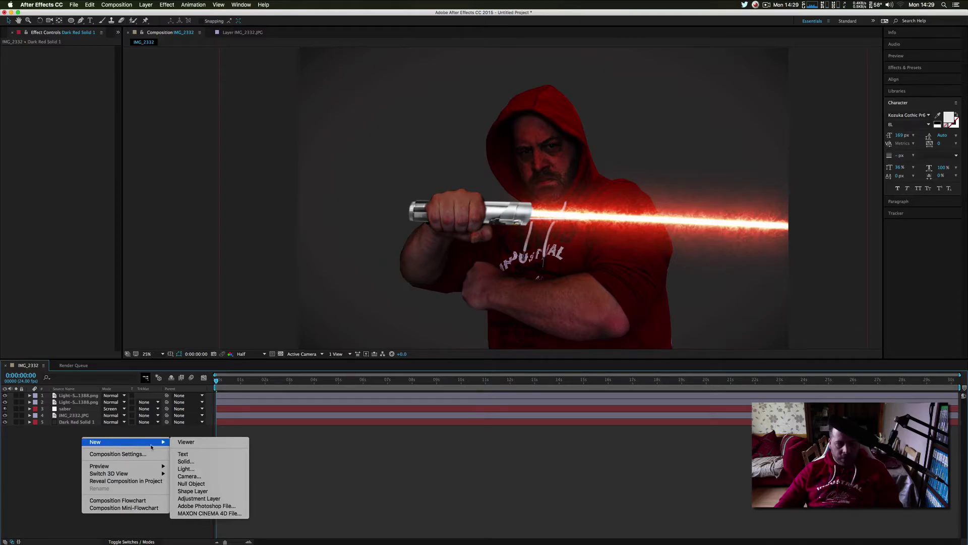
click(37, 459)
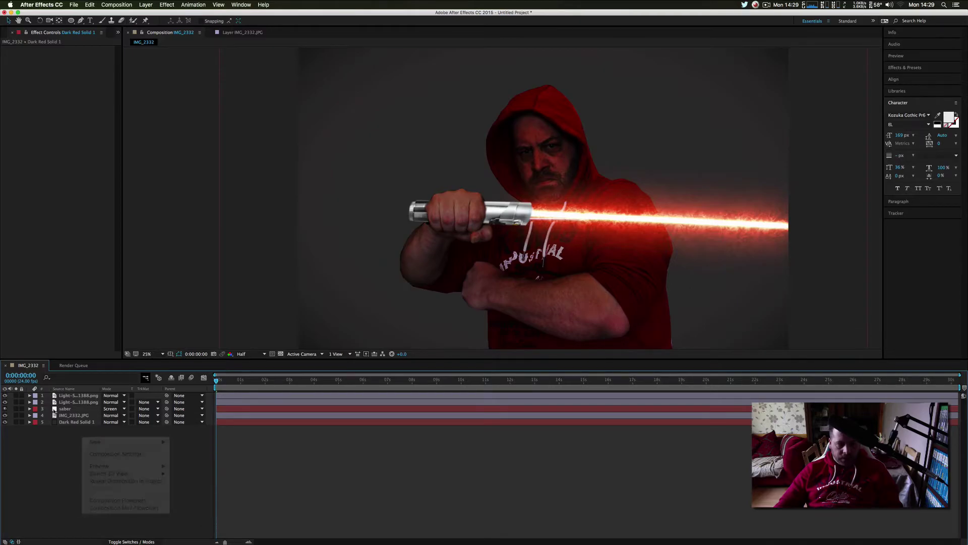
Import the Creatrix Pyro Particles.mp4 clip from the Stock Particles folder in the stock footage folder
click(75, 4)
mouse_move(153, 104)
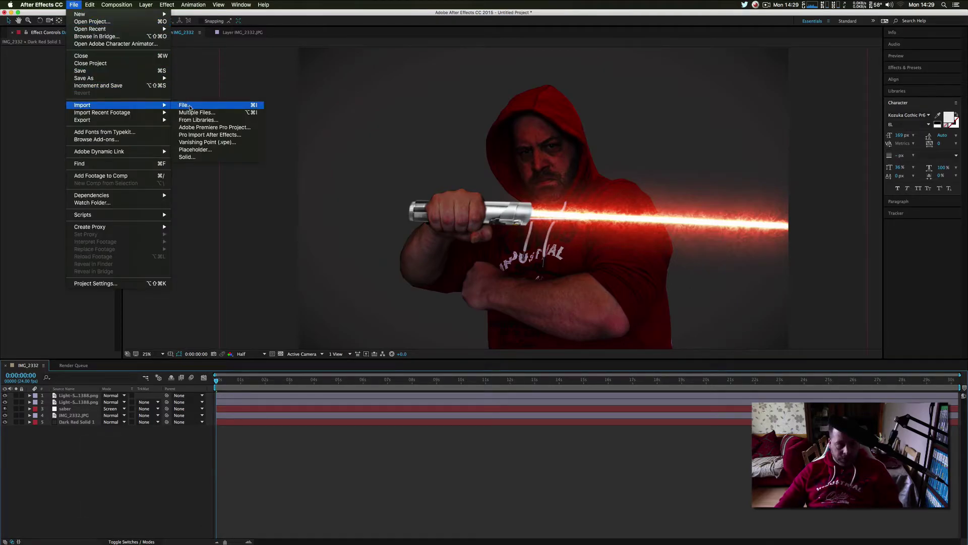
click(190, 107)
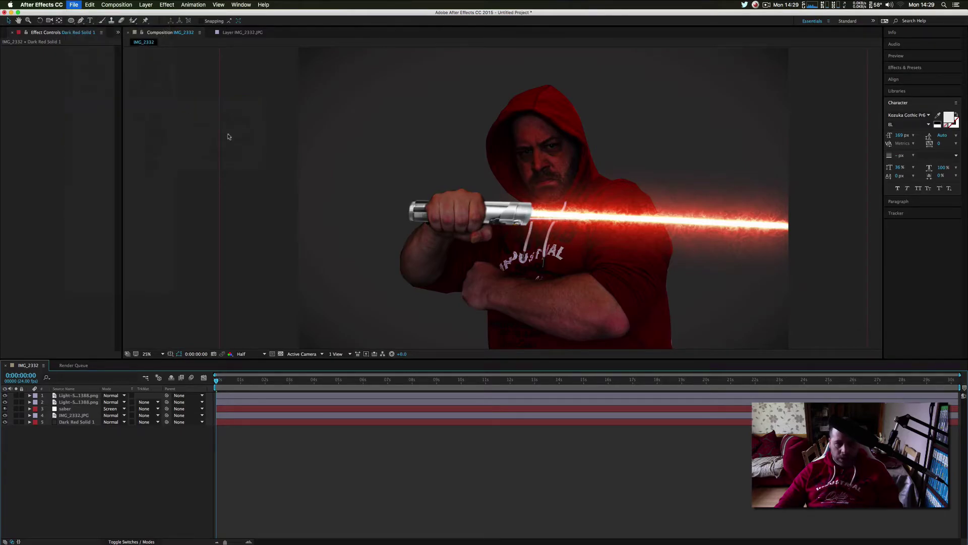
scroll(548, 192, up, 3)
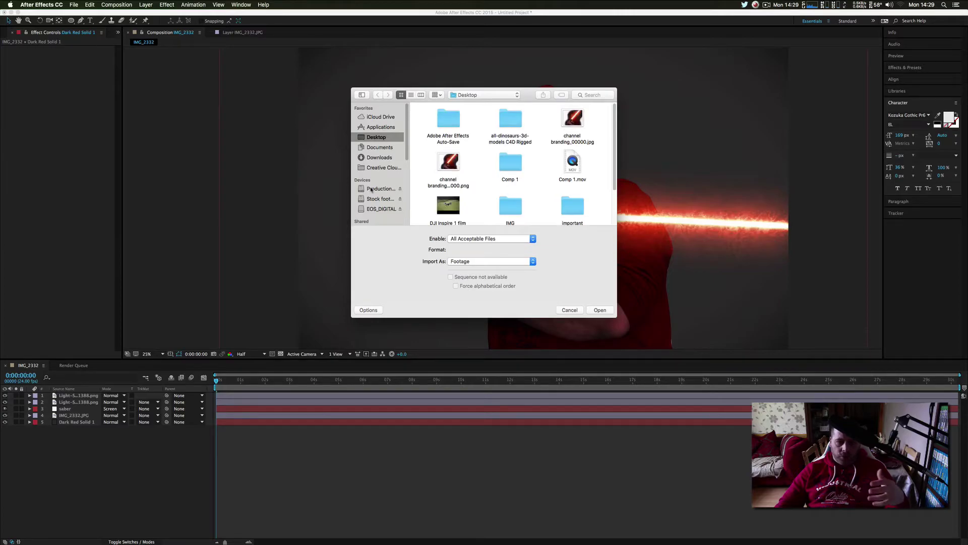
click(382, 200)
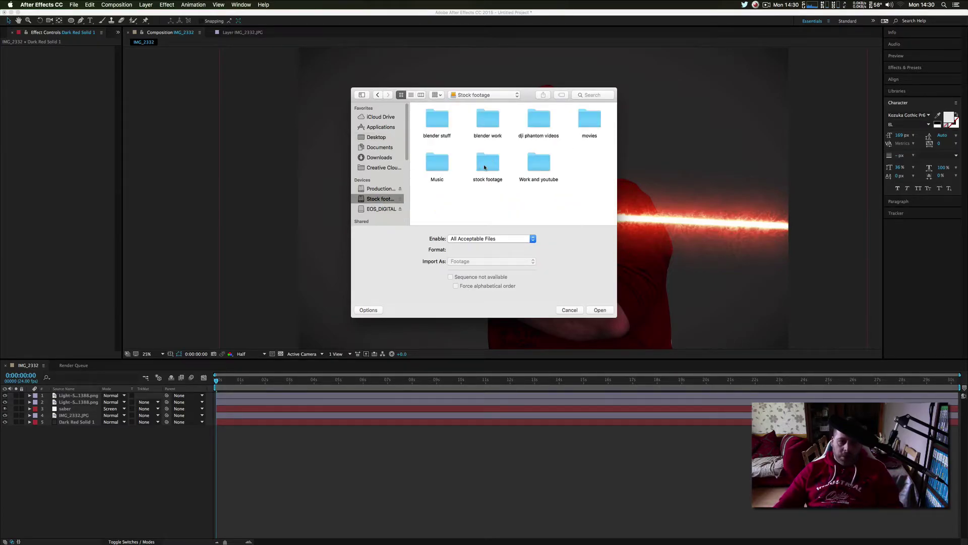
double_click(484, 167)
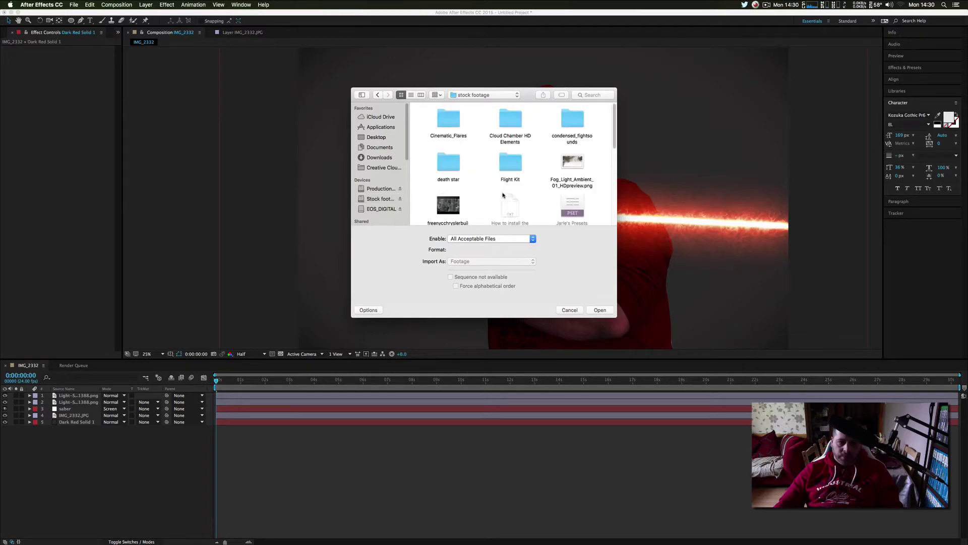
scroll(503, 190, down, 2)
scroll(505, 193, down, 2)
scroll(505, 193, down, 1)
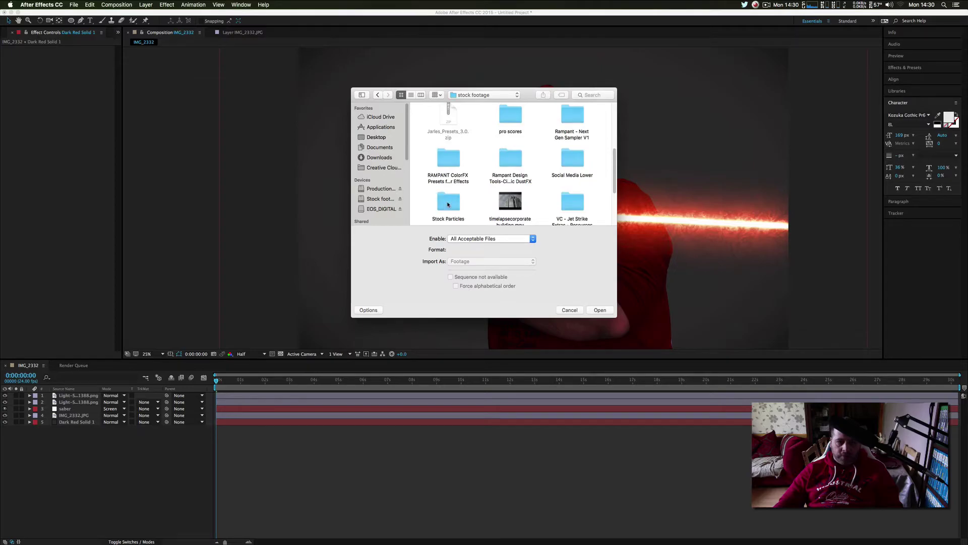
double_click(447, 202)
double_click(440, 126)
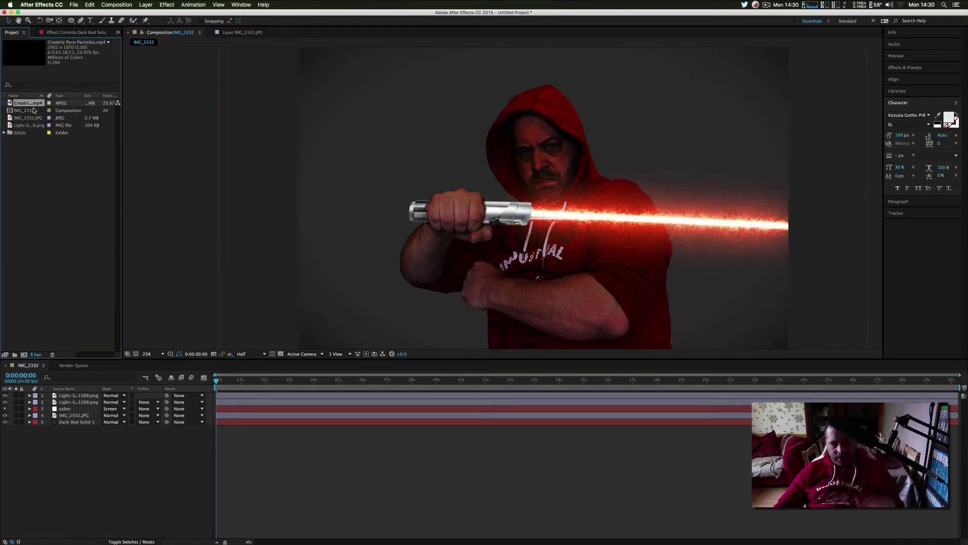
Add the pyro particles clip to the IMG_2332 composition as the uppermost layer and enlarge it to cover the frame
key(super+slash)
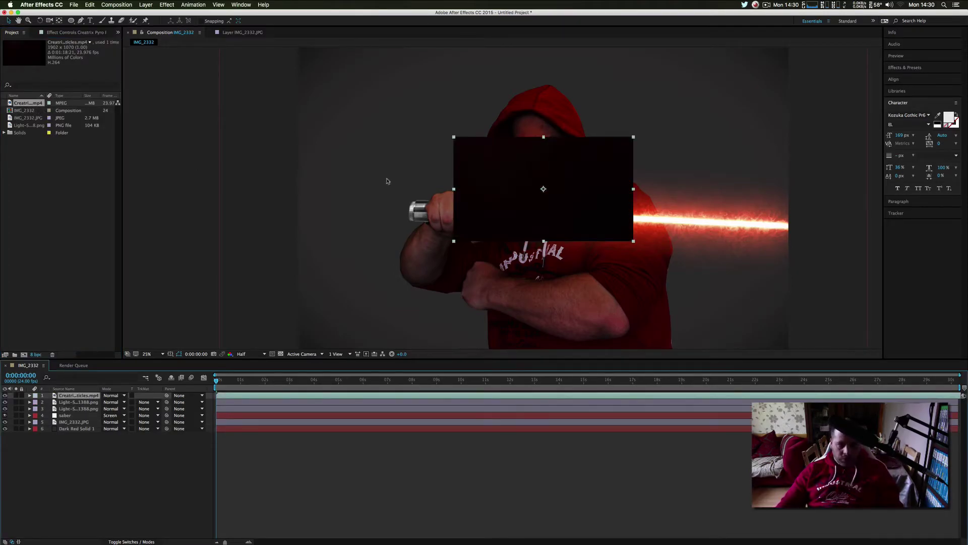
drag(454, 137, 288, 33)
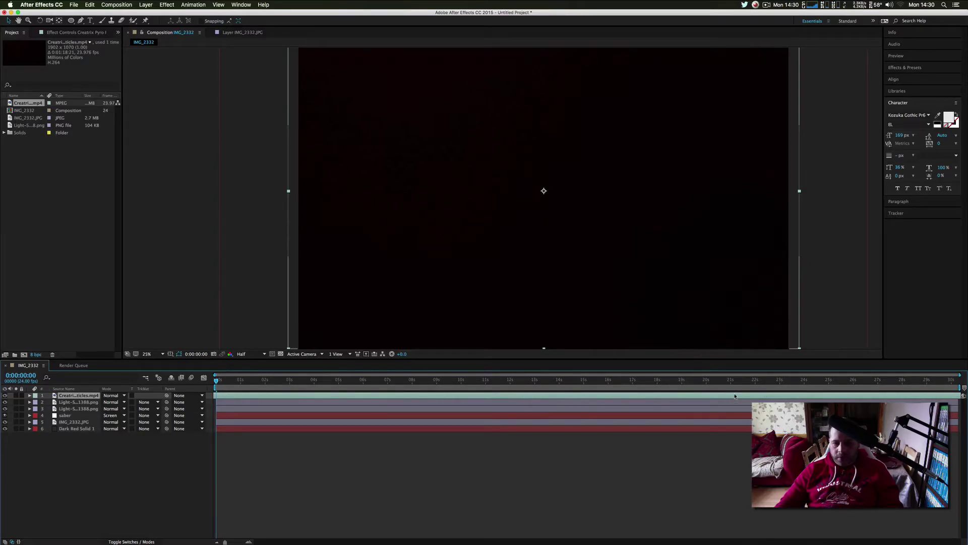
Shift the particles clip earlier so more sparks show at 0:00:12:21 and set its blending mode to Screen
click(532, 382)
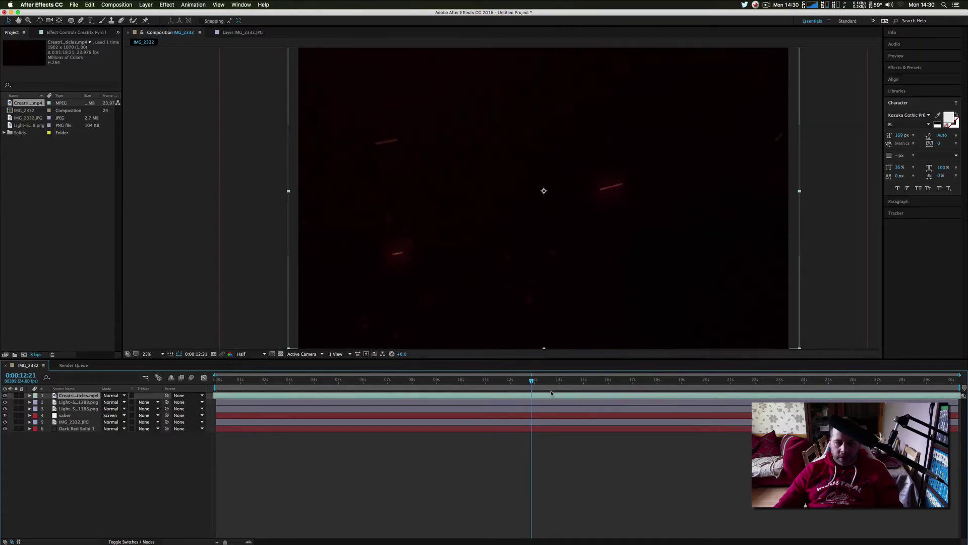
drag(559, 396, 528, 393)
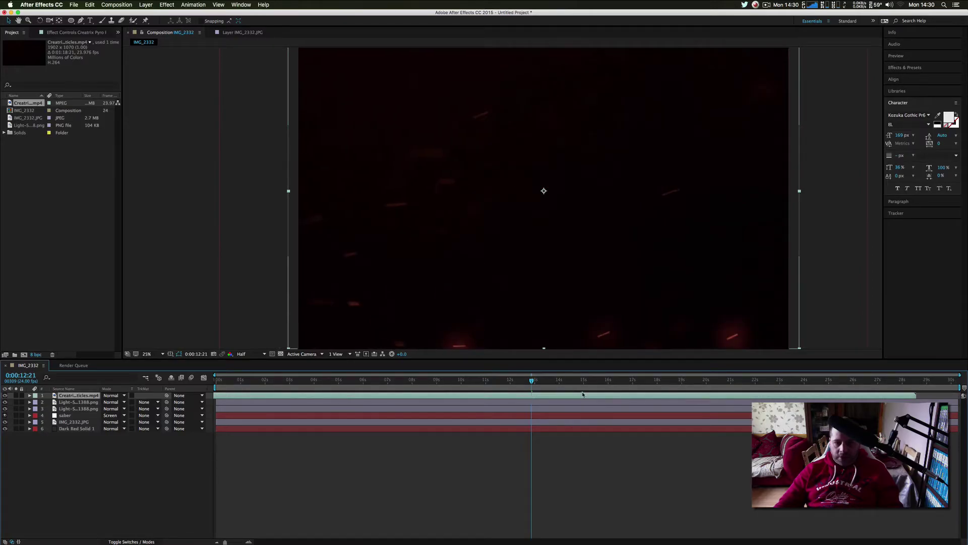
drag(580, 399, 576, 397)
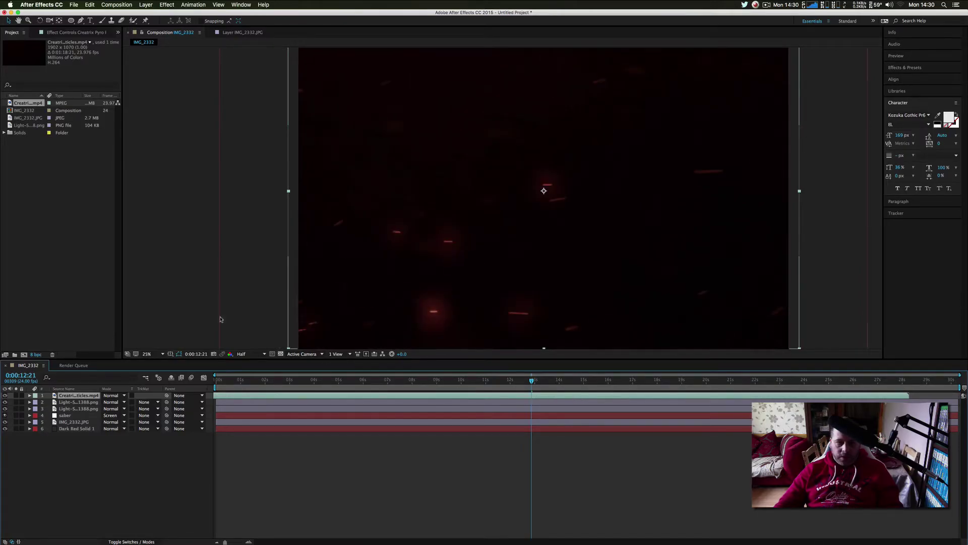
click(111, 396)
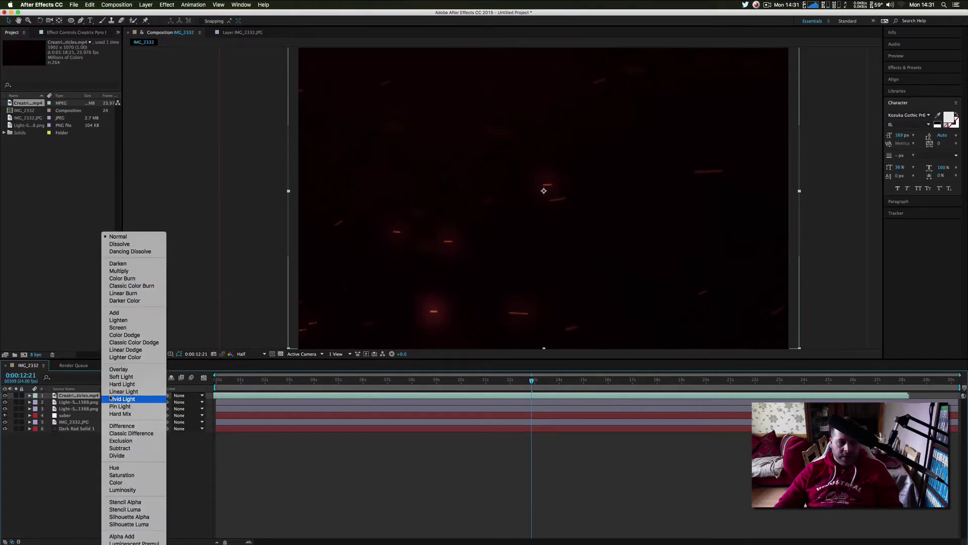
click(118, 328)
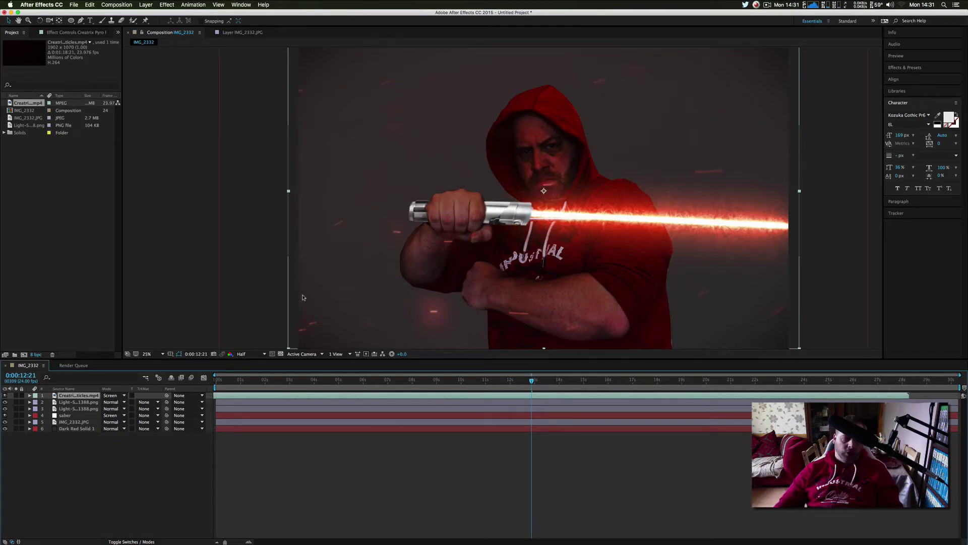
Apply a Curves effect to the dark background solid and pull down its RGB shadows and midtones to darken it
click(78, 429)
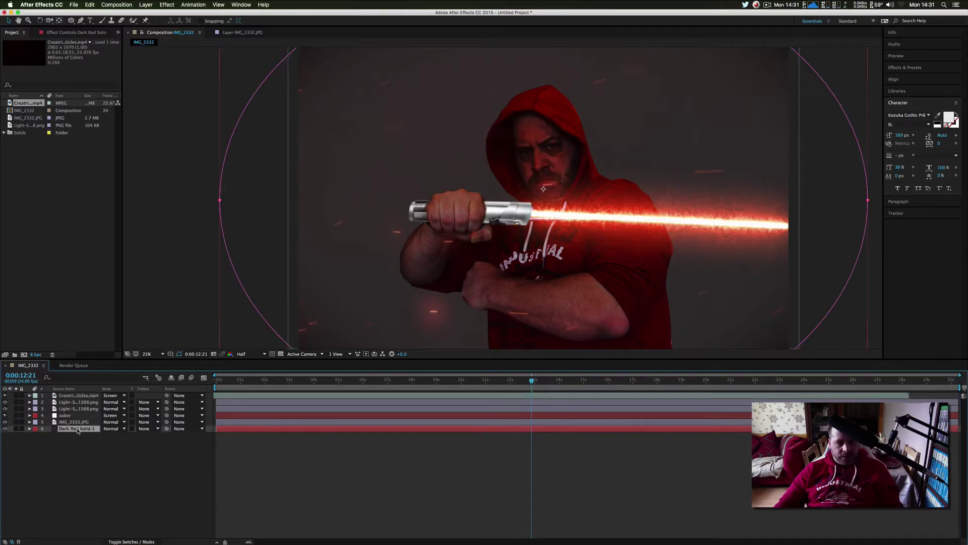
right_click(78, 430)
mouse_move(124, 370)
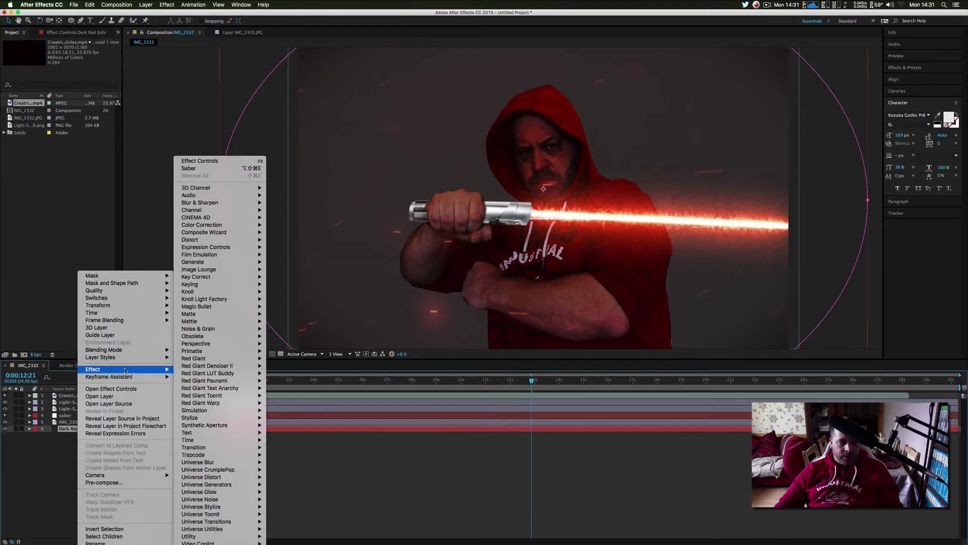
mouse_move(249, 229)
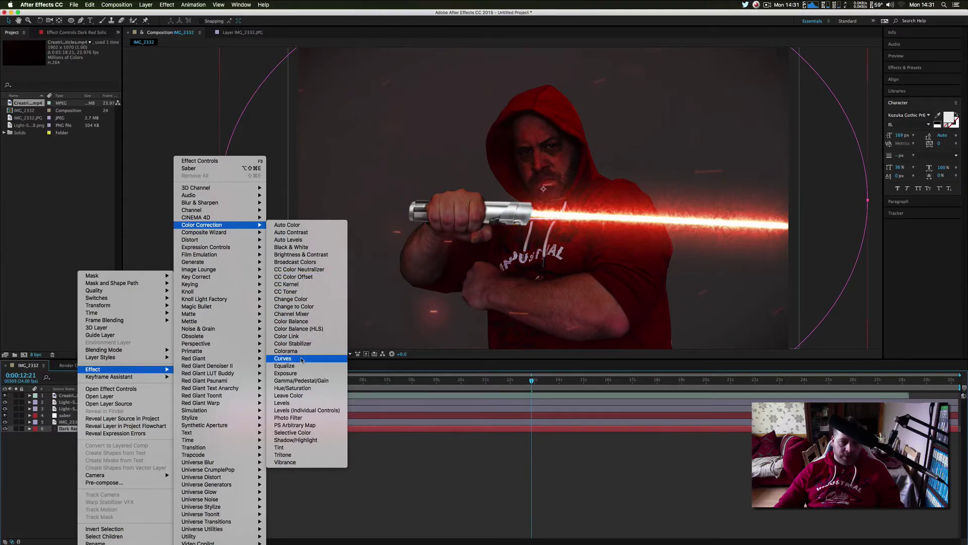
click(283, 358)
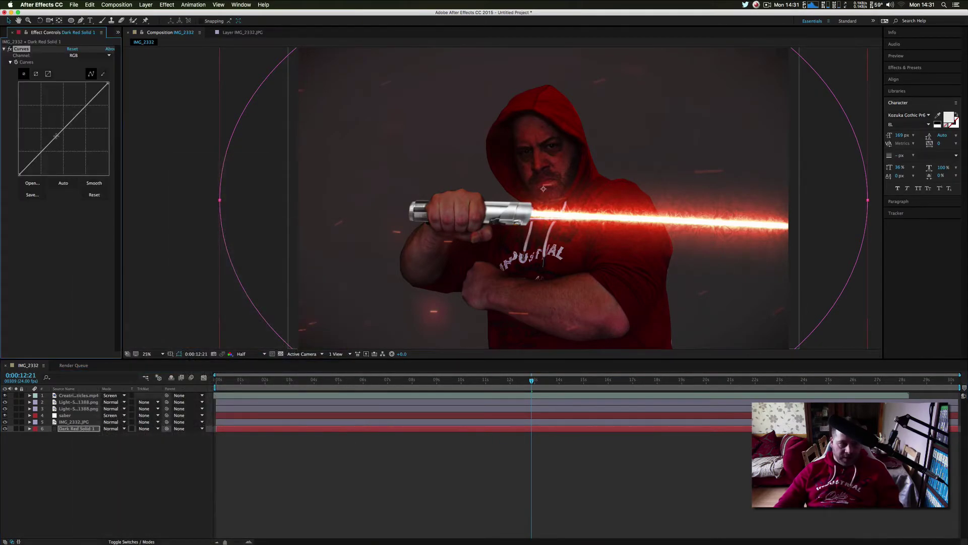
drag(57, 137, 66, 147)
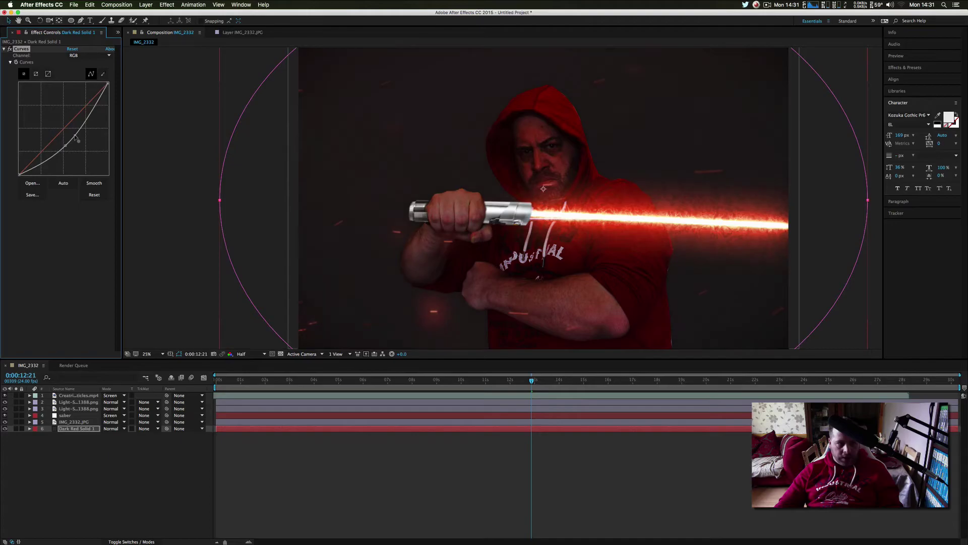
drag(74, 137, 75, 133)
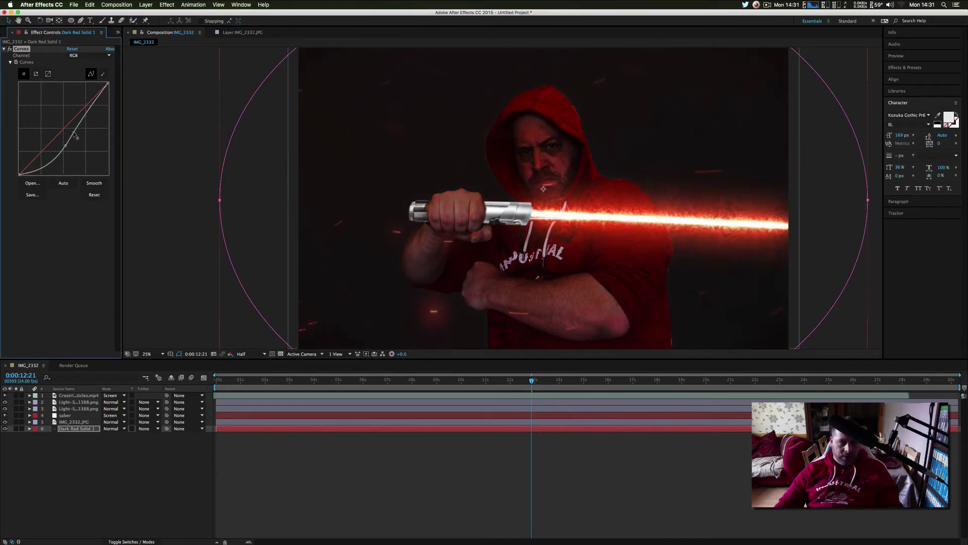
click(140, 494)
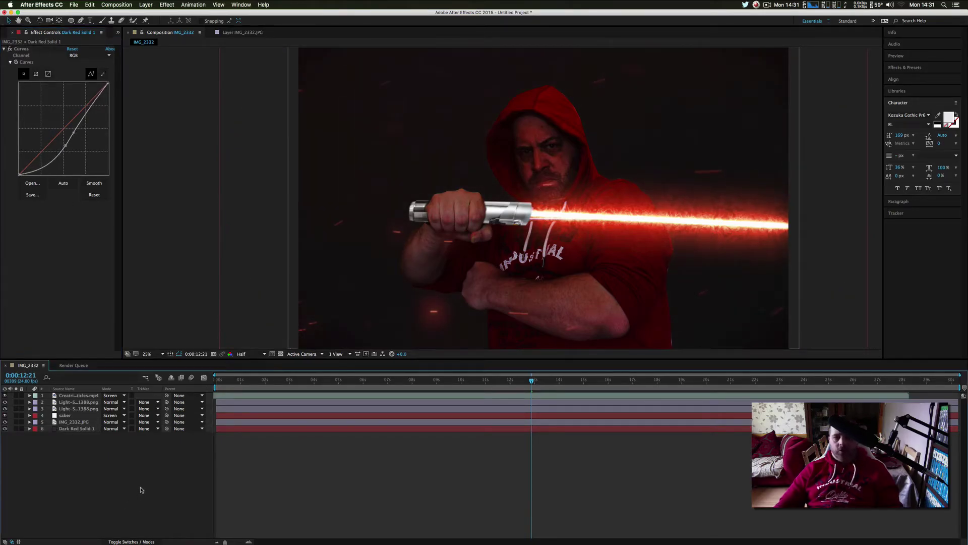
Slightly lower the midtones of the Red channel in the IMG_2332.JPG layer's Curves effect
click(70, 422)
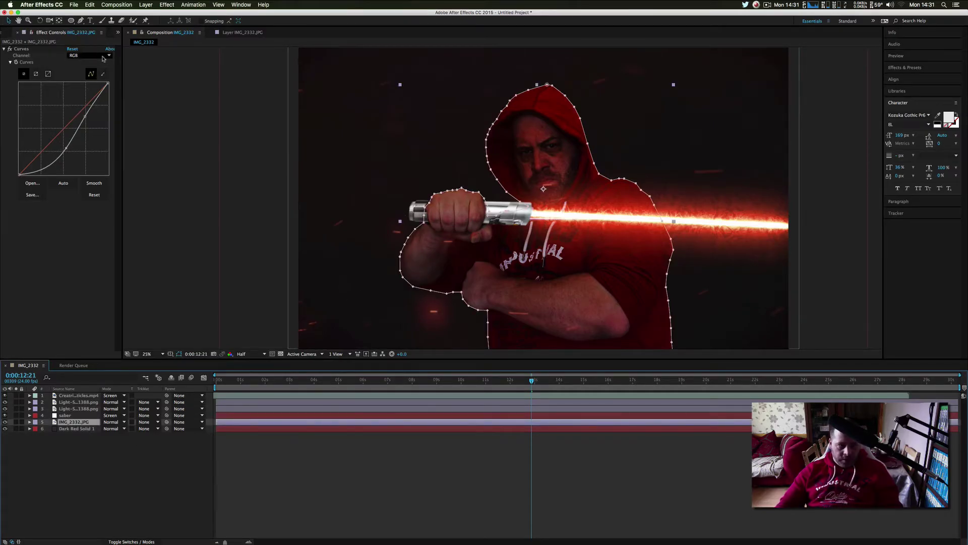
click(88, 55)
click(81, 71)
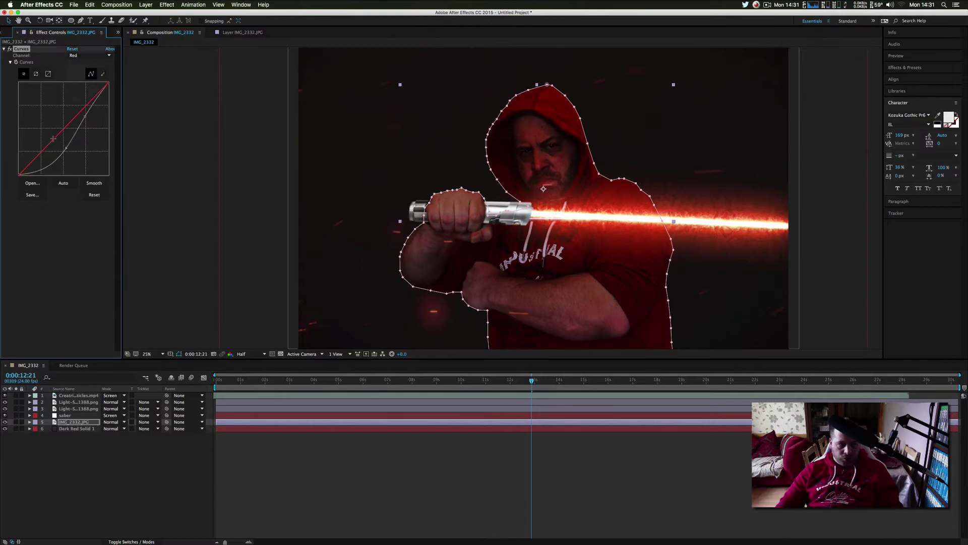
drag(63, 132, 67, 131)
Create a new composition-sized solid layer named flare
click(110, 473)
right_click(109, 474)
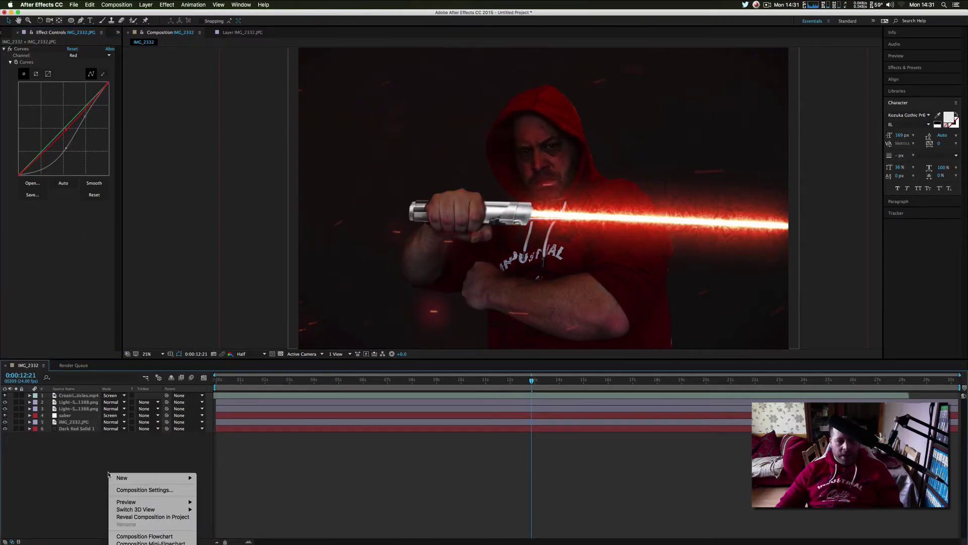
mouse_move(138, 482)
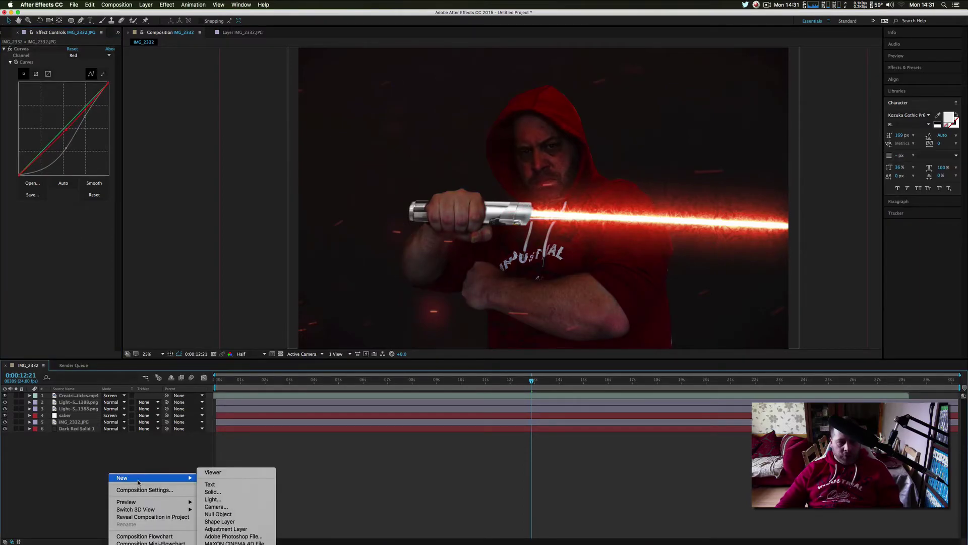
click(218, 497)
text(flare)
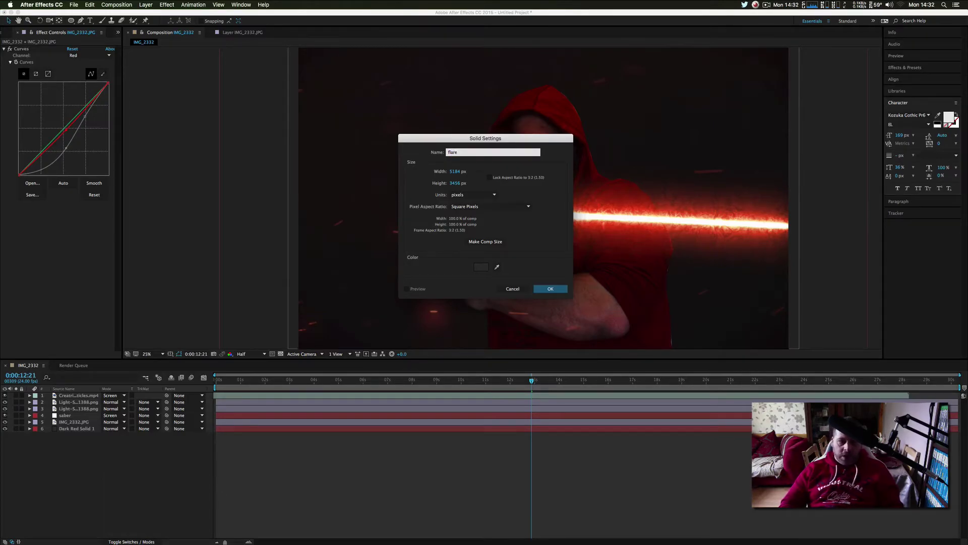
key(Return)
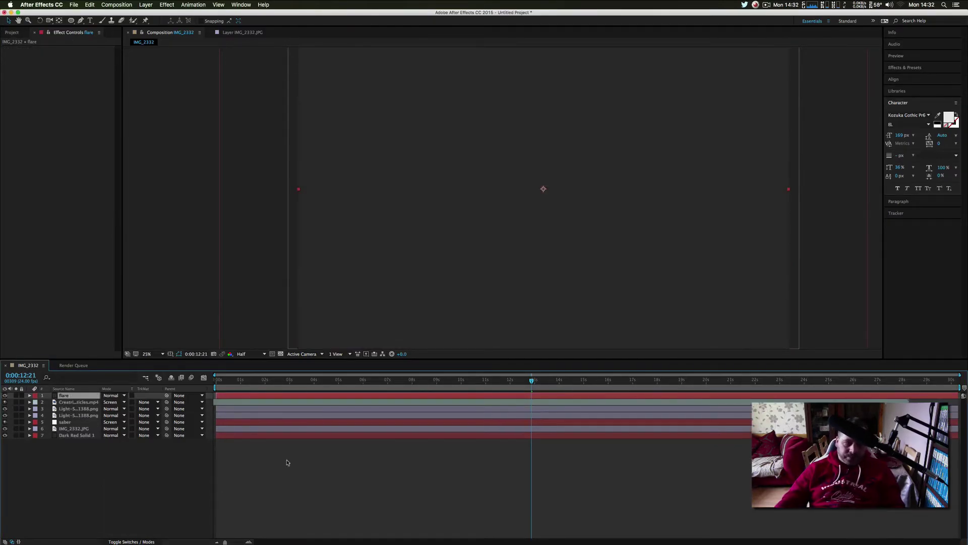
Apply the Video Copilot Optical Flares effect to the flare solid and open its flare options
right_click(76, 395)
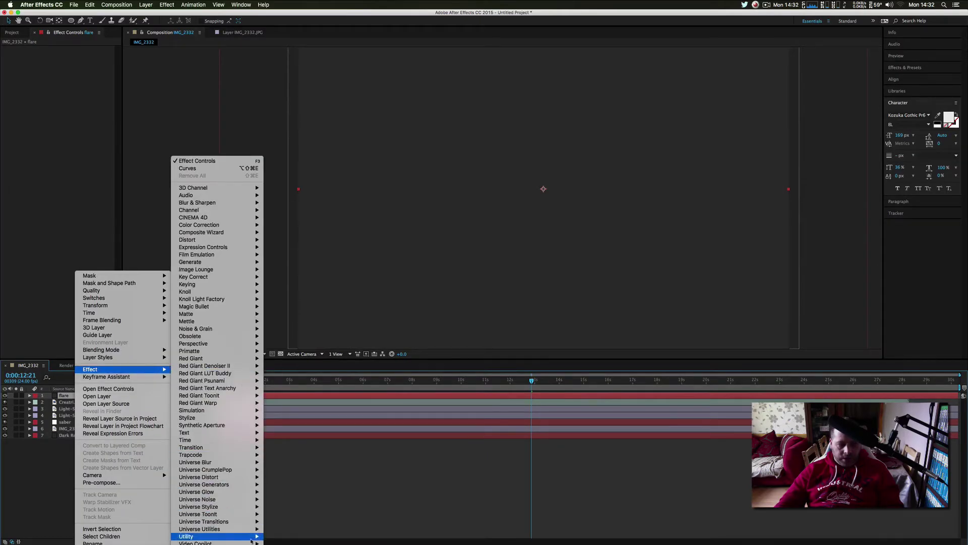
mouse_move(202, 542)
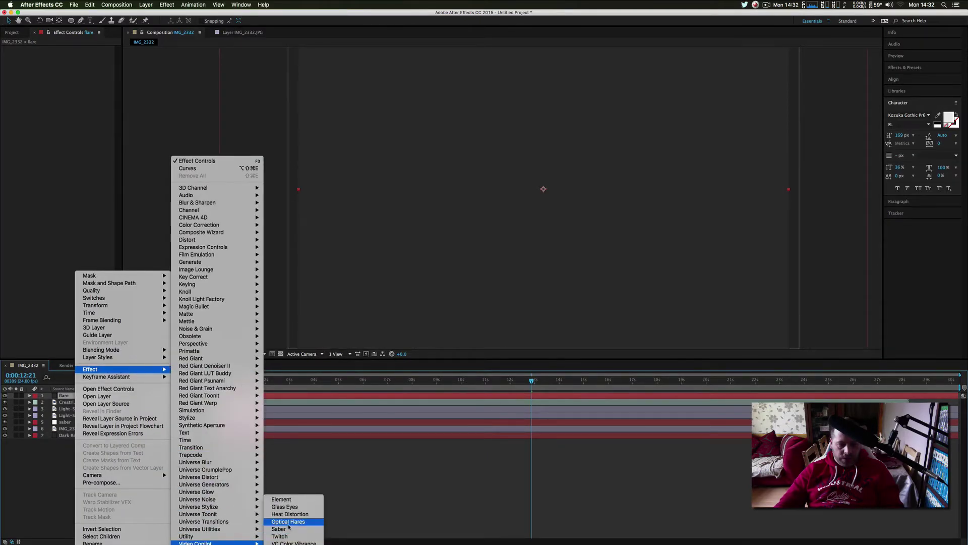
click(287, 522)
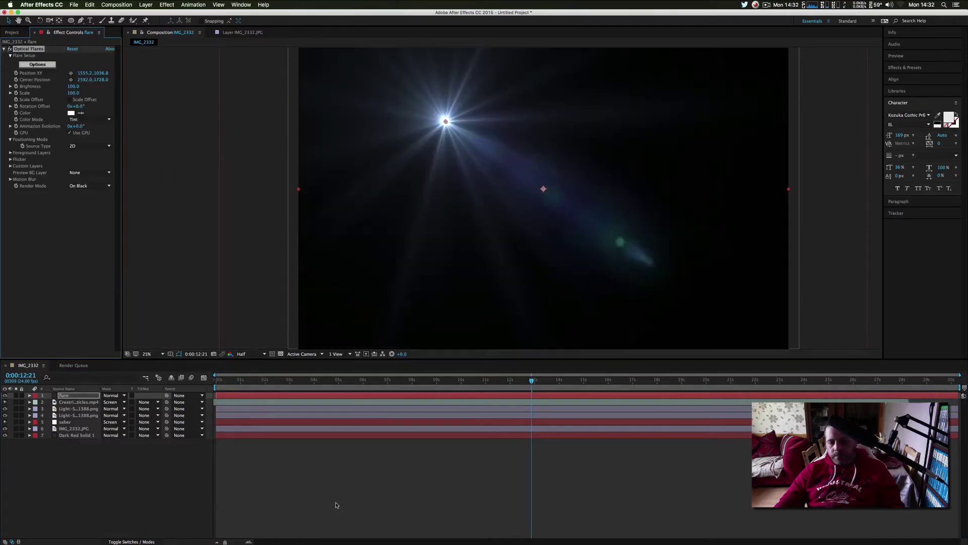
click(46, 65)
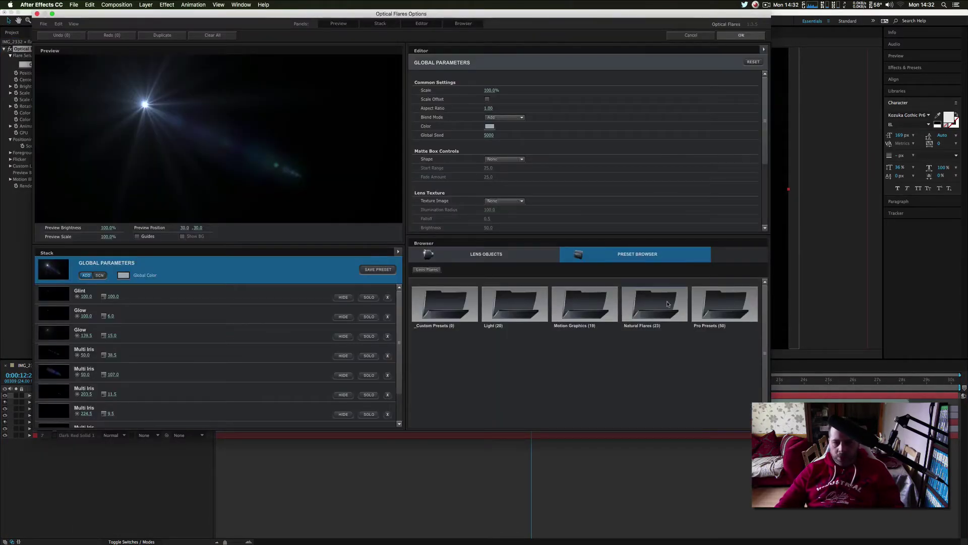
Look through the Natural Flares presets, then browse the Pro Presets folder instead
double_click(667, 303)
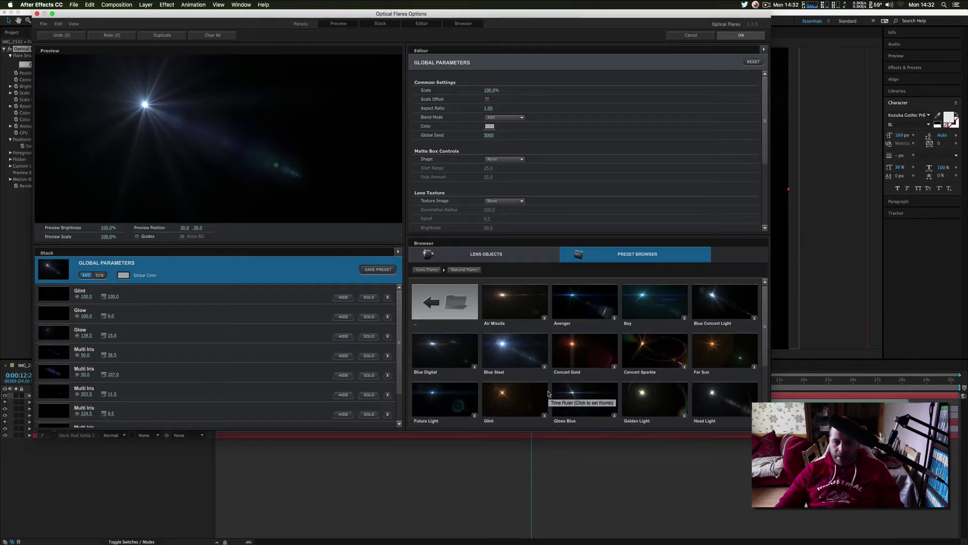
scroll(549, 394, down, 1)
scroll(549, 394, down, 5)
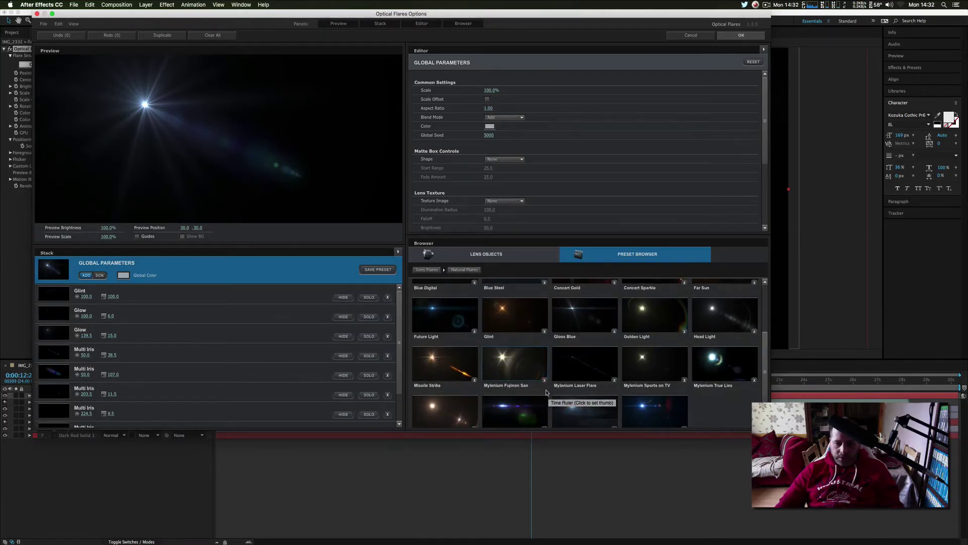
scroll(546, 393, up, 5)
double_click(445, 304)
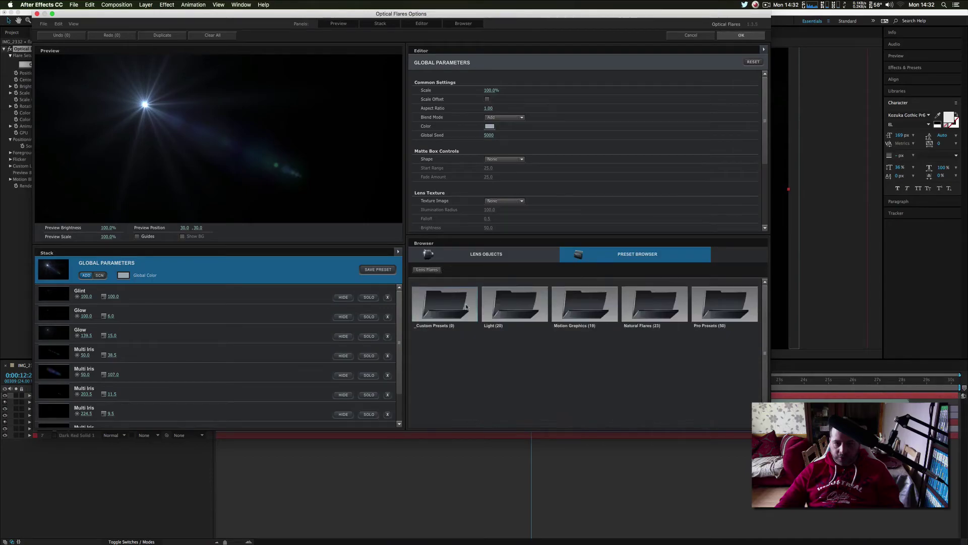
double_click(725, 304)
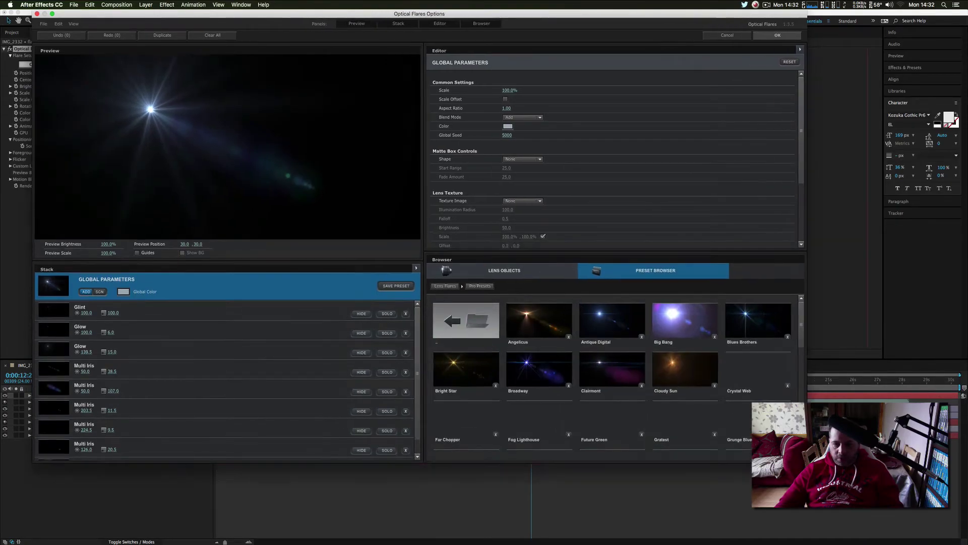
scroll(652, 417, down, 3)
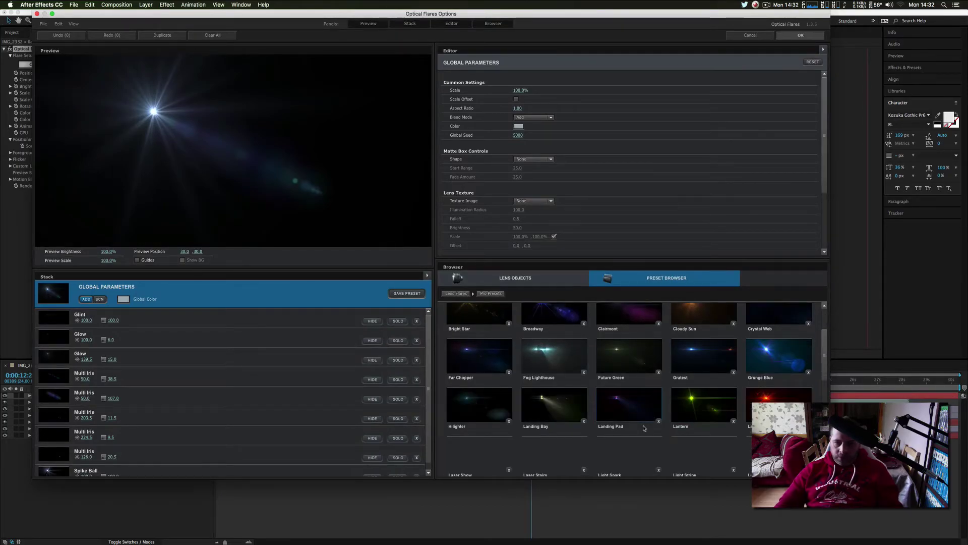
Try the red Laser Point preset with its aspect ratio at 2.45 and scale at 73.5%
click(772, 396)
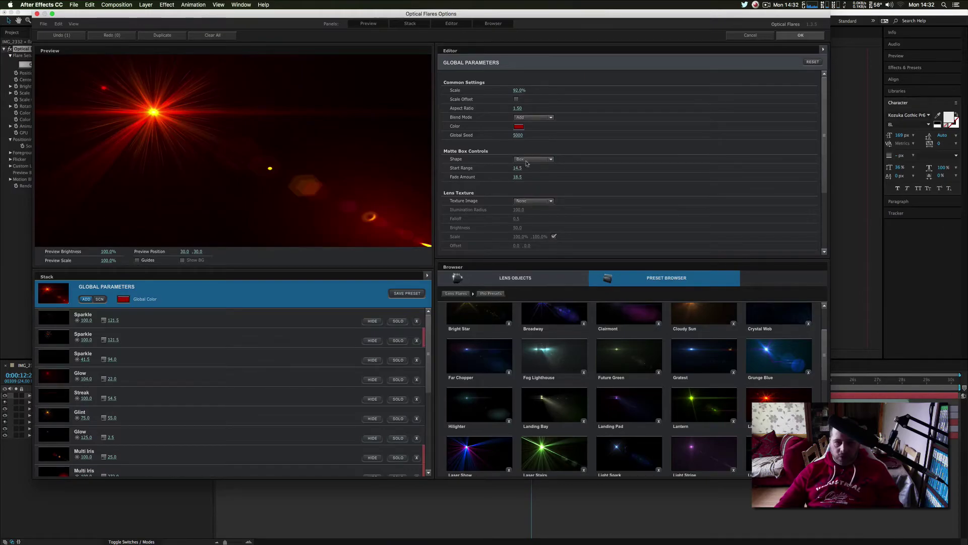
drag(518, 108, 508, 89)
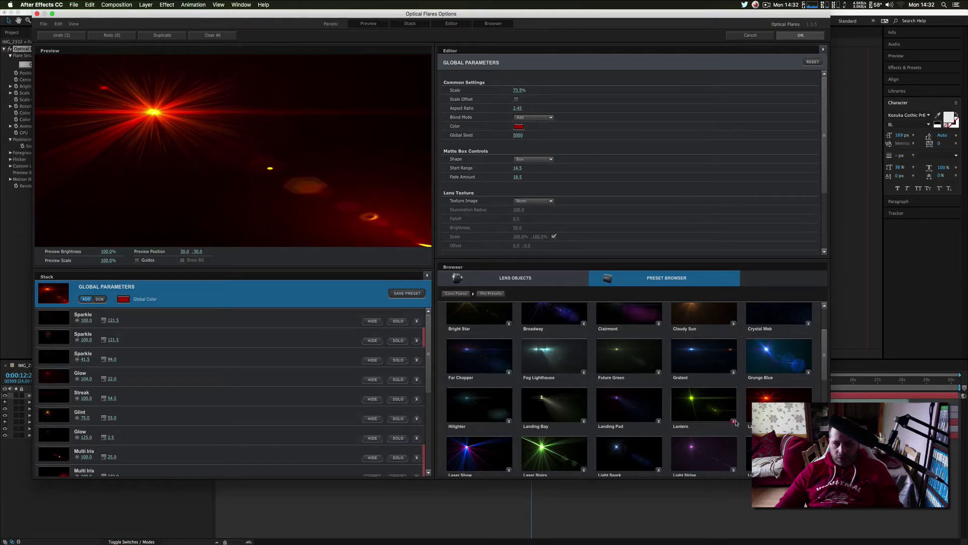
Load the Master Prime 100mm flare preset and change its global color to dark red, 6F0113
scroll(722, 416, down, 3)
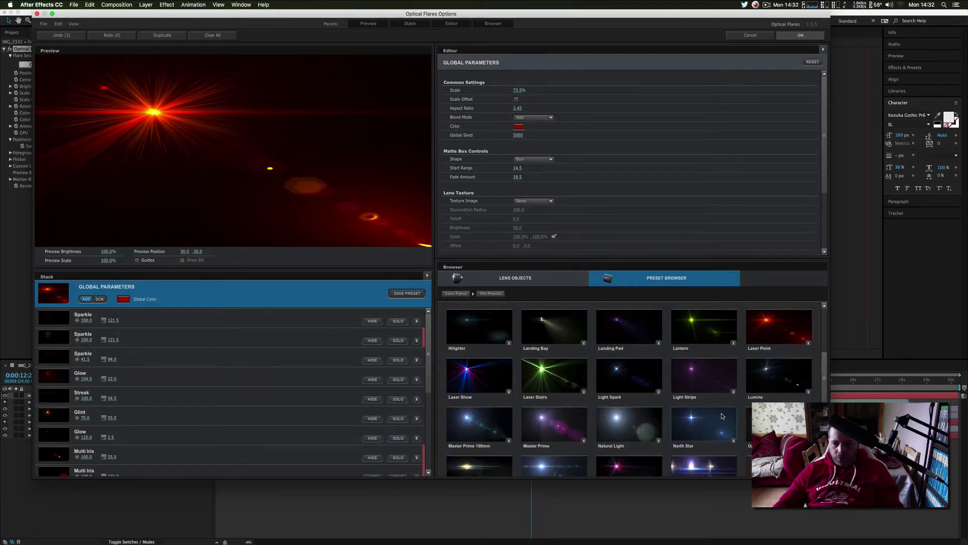
click(489, 428)
click(519, 126)
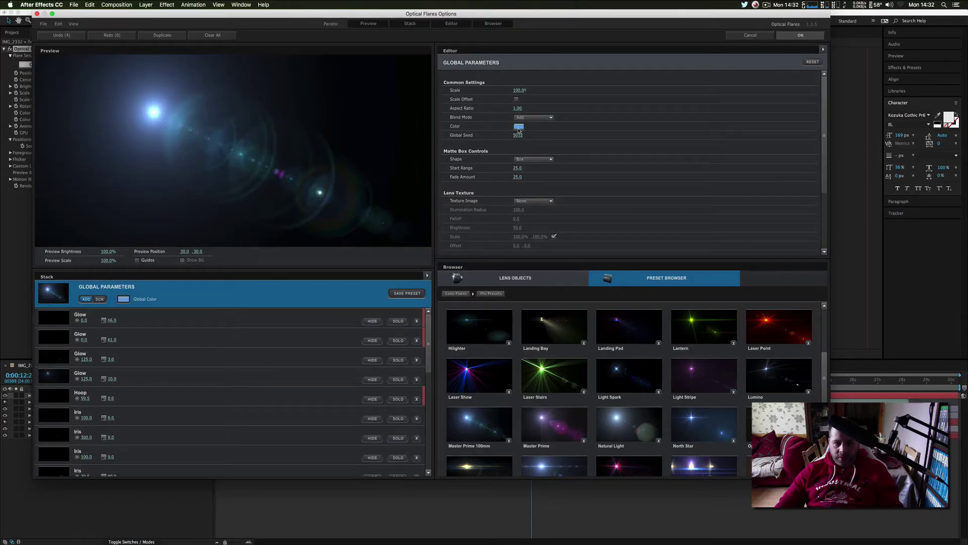
drag(518, 134, 509, 184)
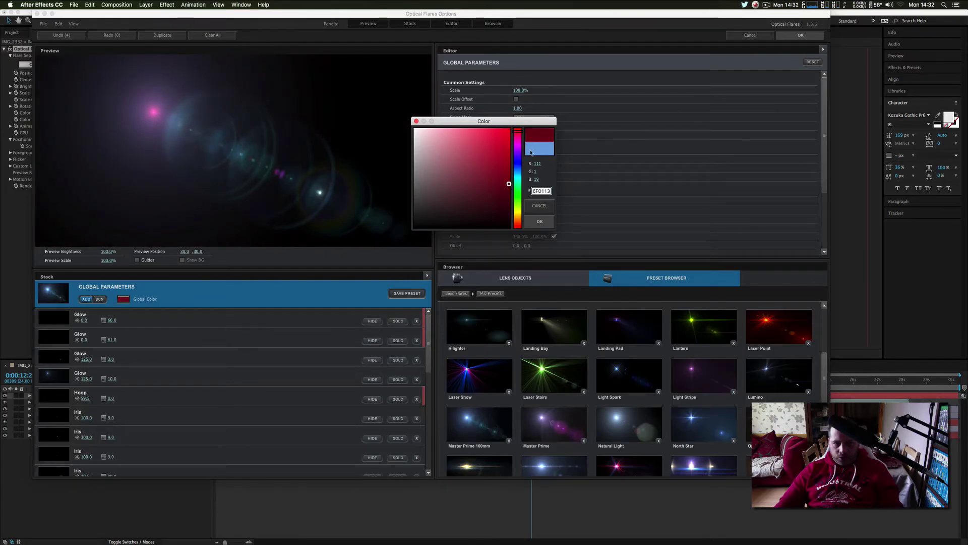
click(545, 223)
Brighten the flare's global color to a vivid crimson red and accept the flare options
scroll(545, 218, down, 3)
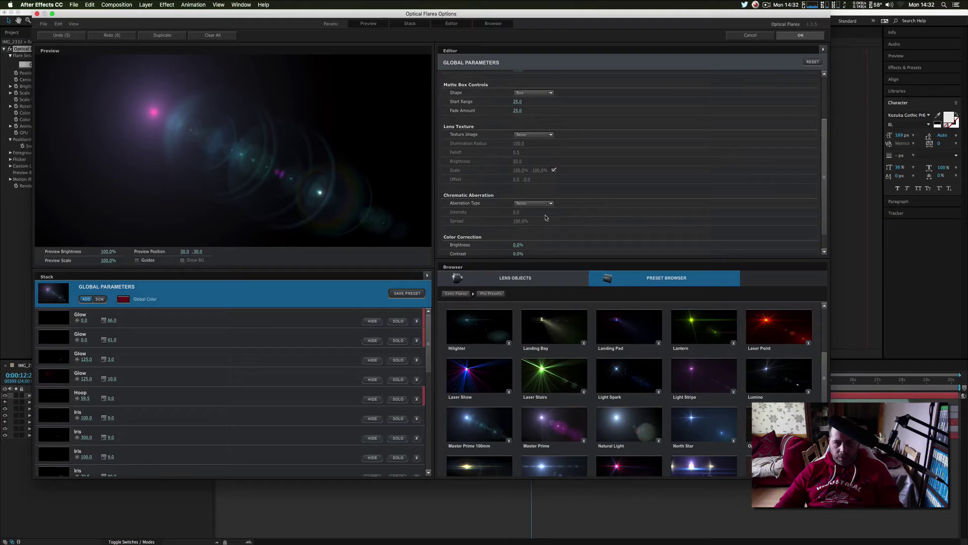
scroll(525, 119, up, 3)
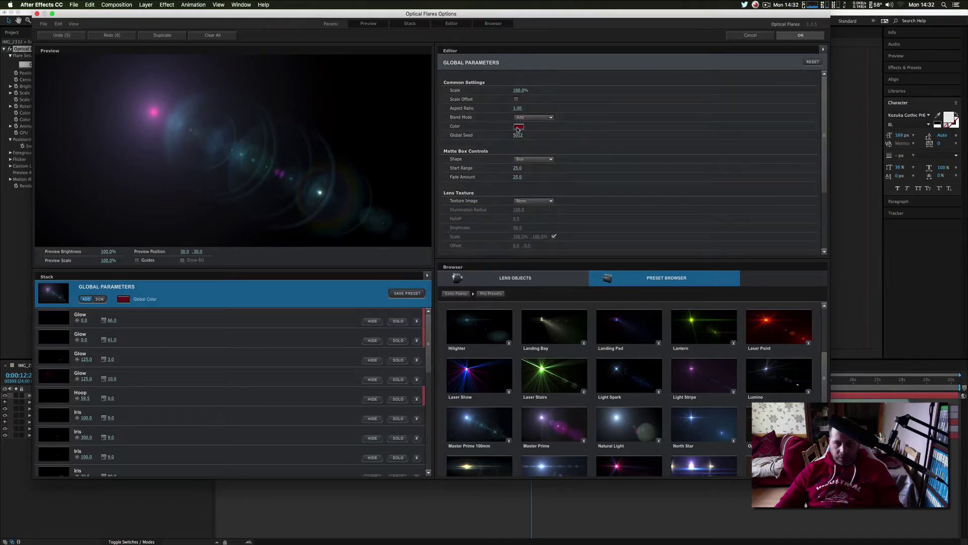
click(517, 129)
click(507, 140)
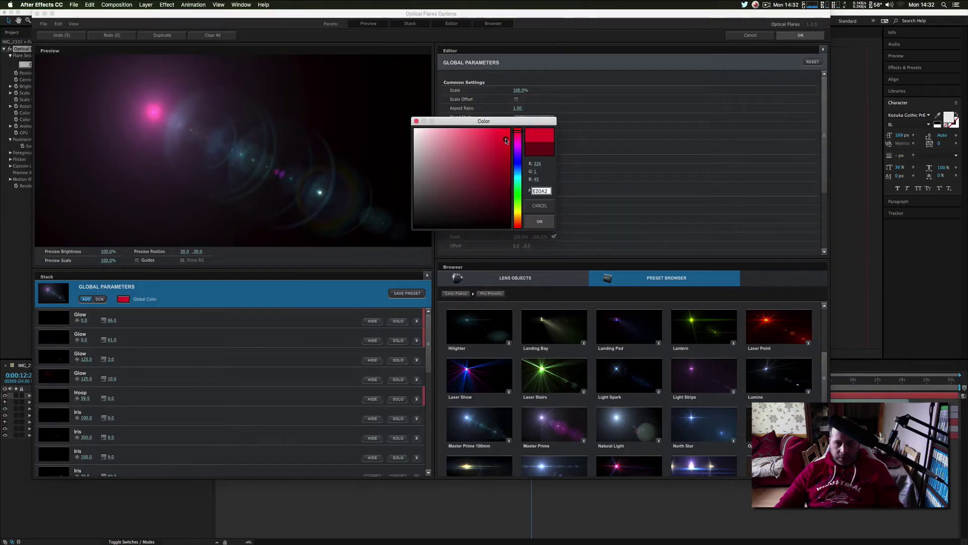
click(540, 221)
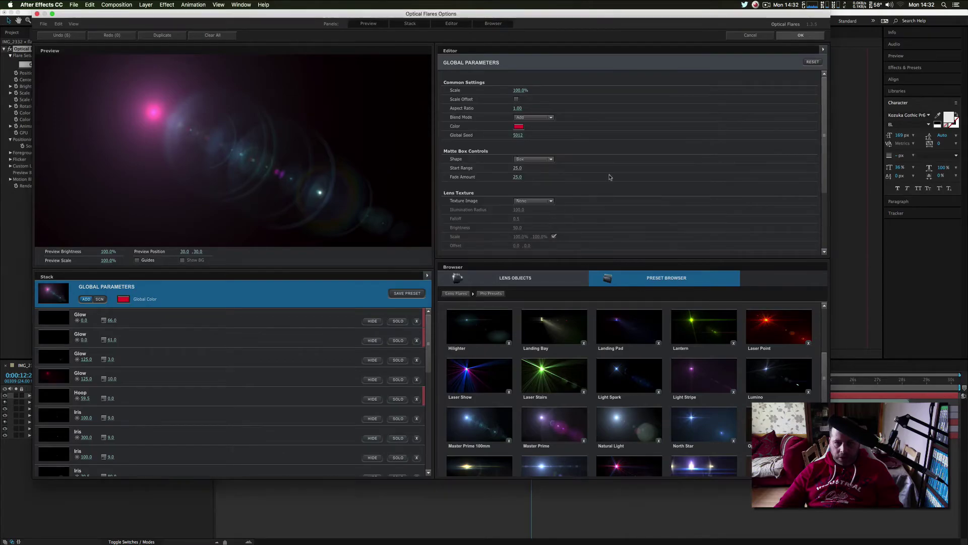
click(799, 35)
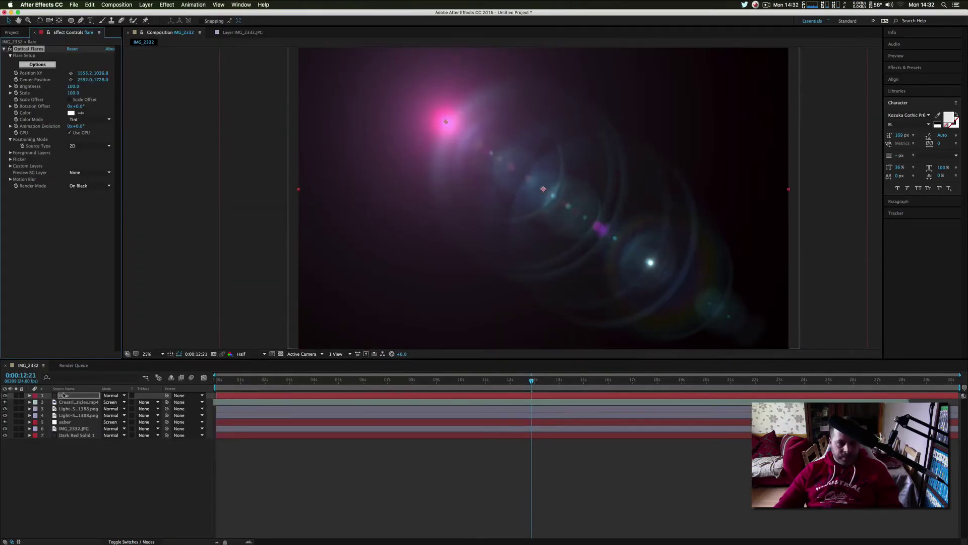
Set the flare's render mode to On Transparent and move its light source just outside the image's upper-left corner
click(98, 186)
click(91, 200)
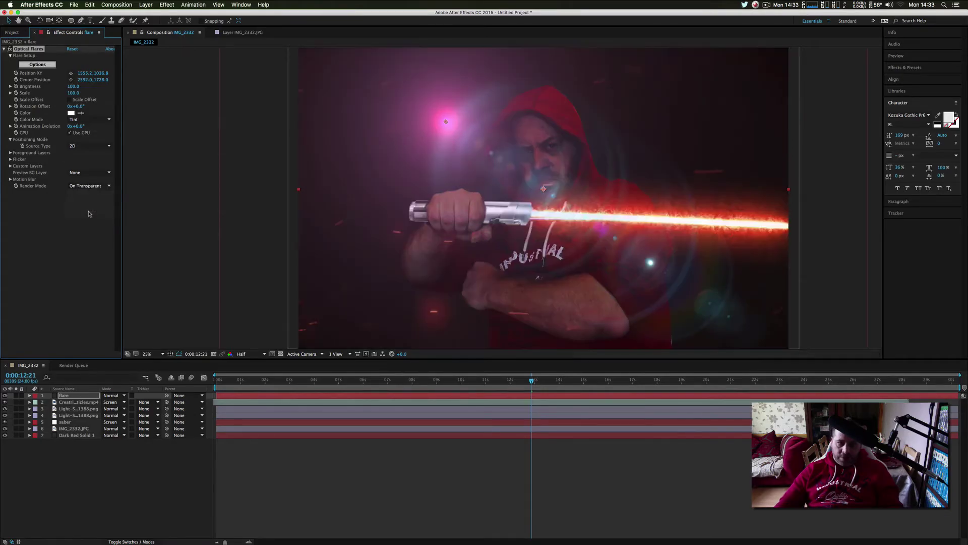
scroll(445, 124, up, 1)
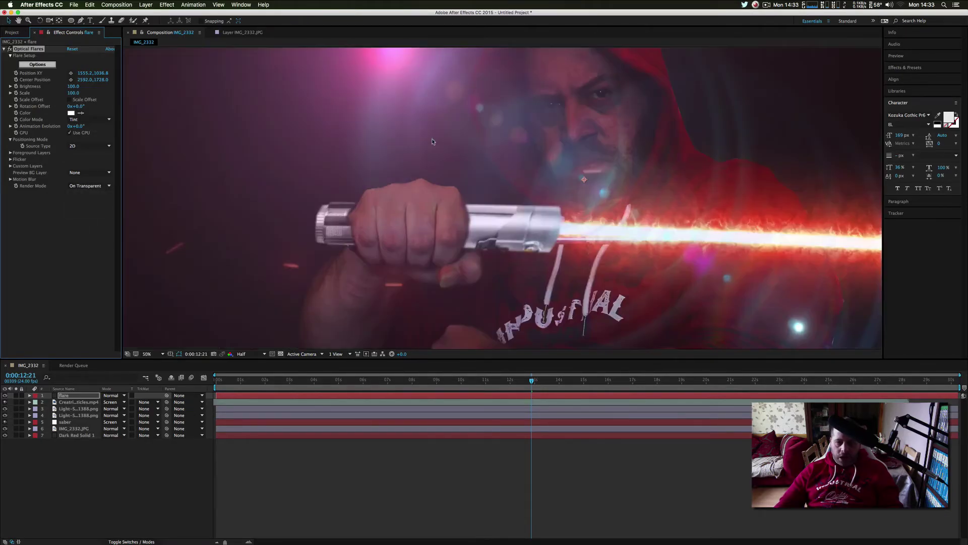
scroll(432, 141, down, 3)
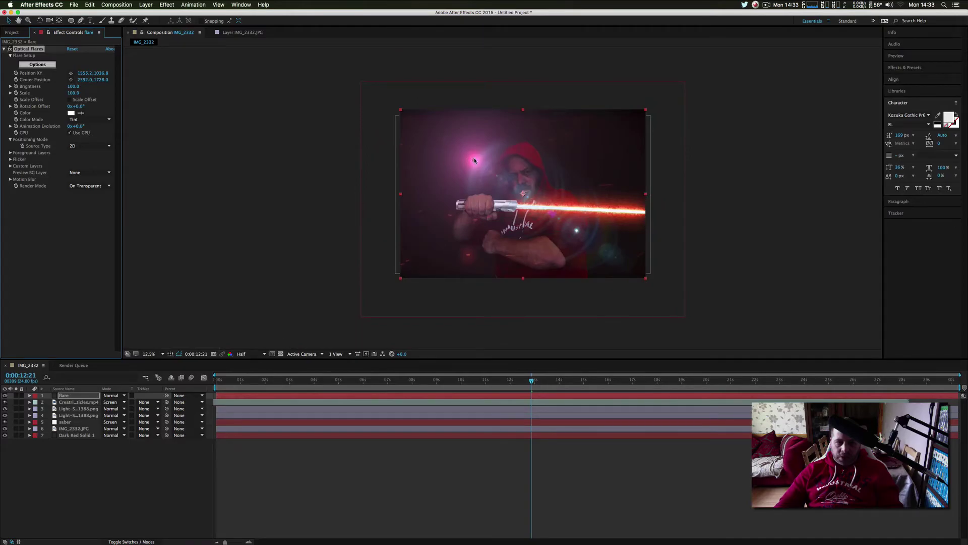
drag(475, 161, 385, 100)
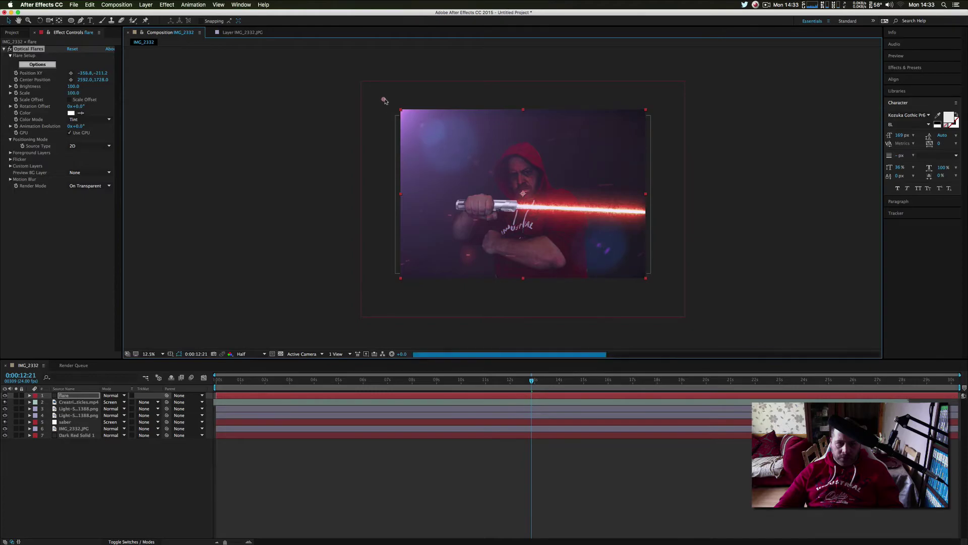
Tint the Optical Flares effect bright red, F90303
click(71, 113)
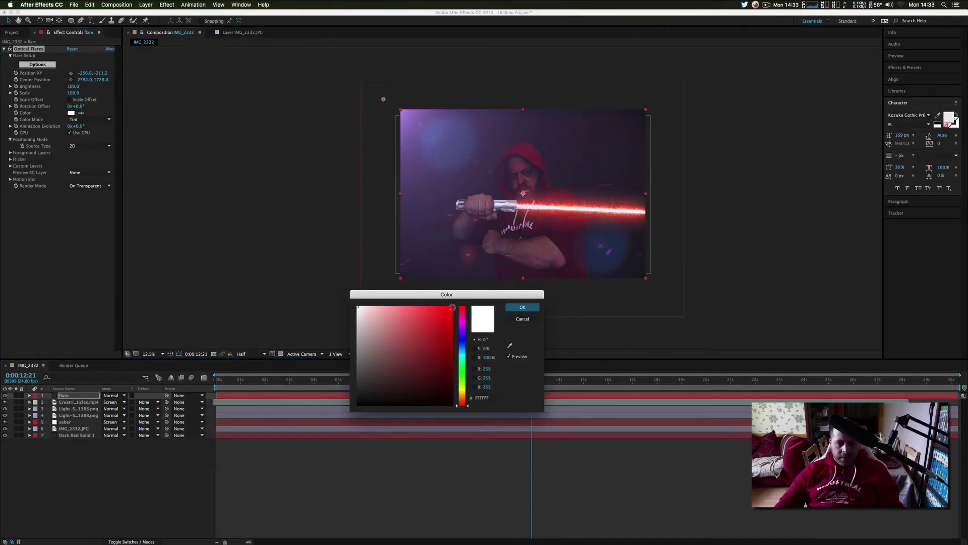
click(452, 308)
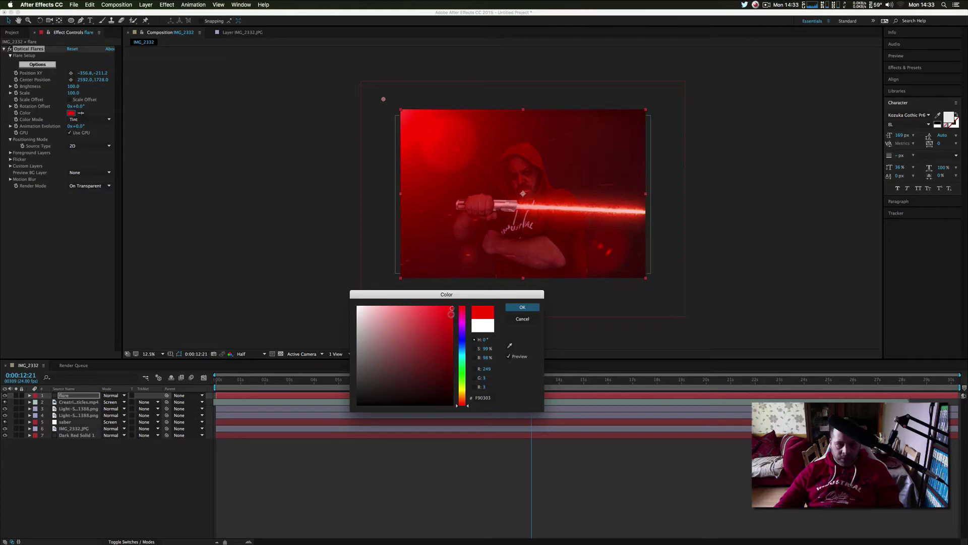
click(512, 308)
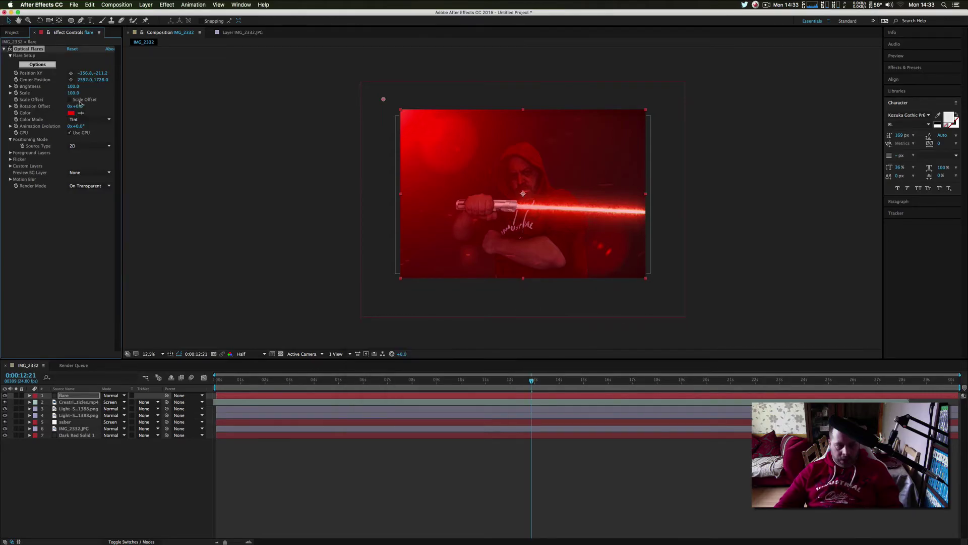
Try different brightness levels for the flare and set its brightness to 10
drag(72, 86, 69, 87)
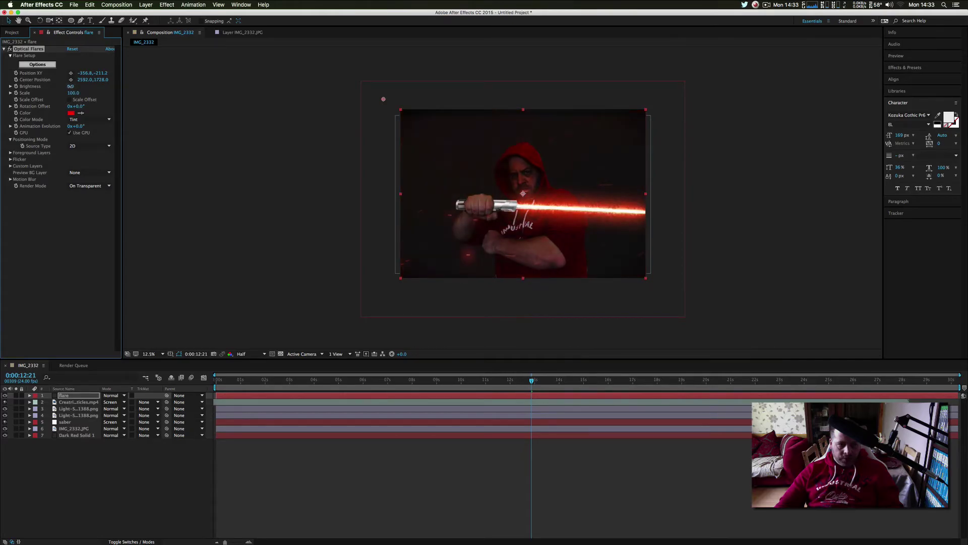
drag(70, 87, 71, 86)
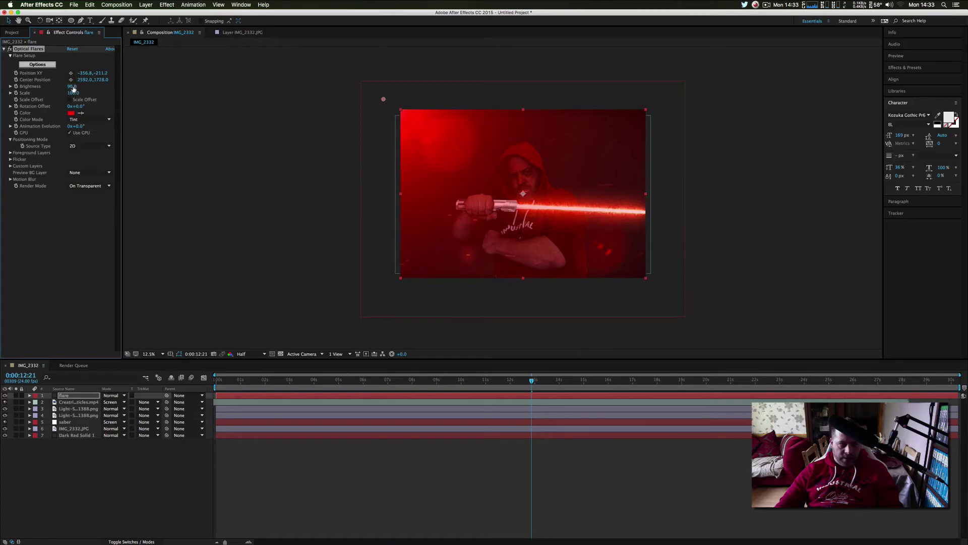
click(70, 86)
text(10)
key(Return)
key(period)
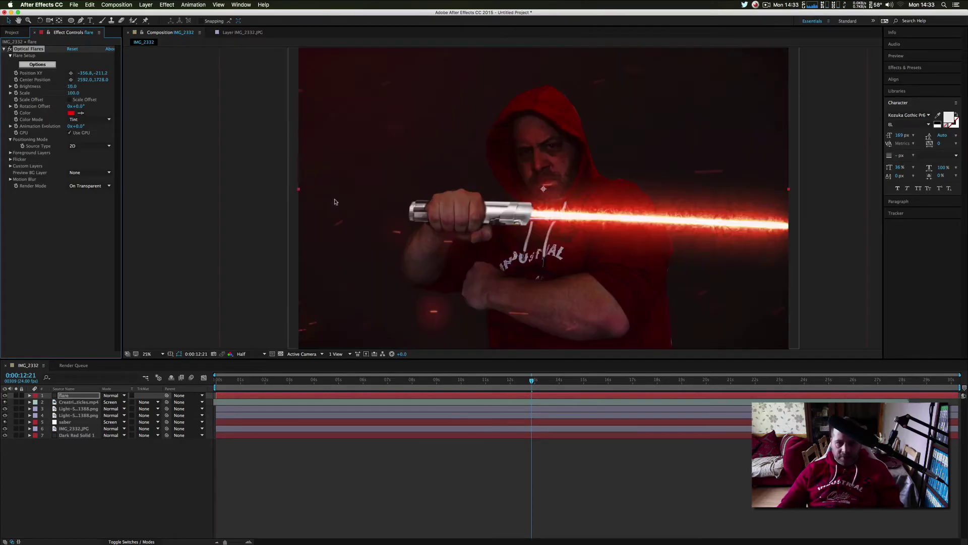
click(264, 220)
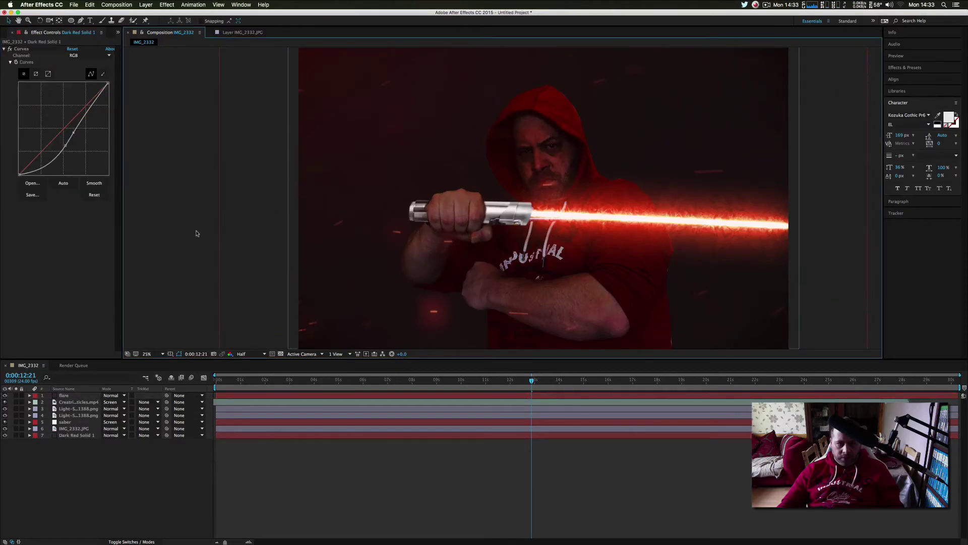
key(period)
key(comma)
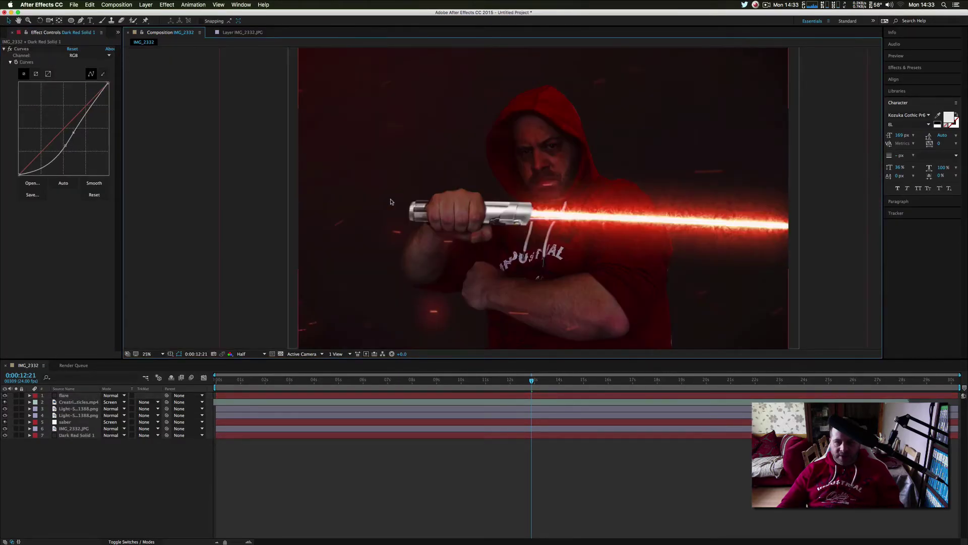
key(comma)
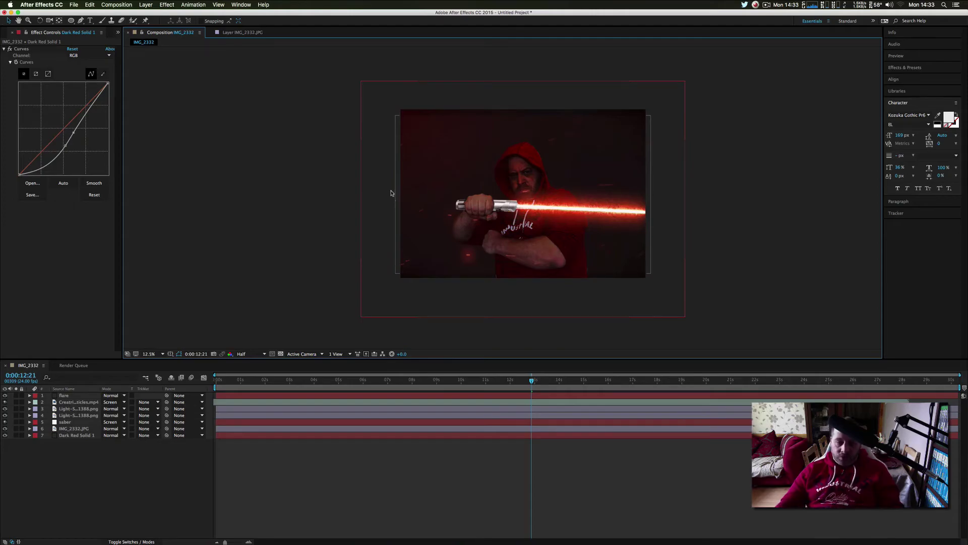
key(period)
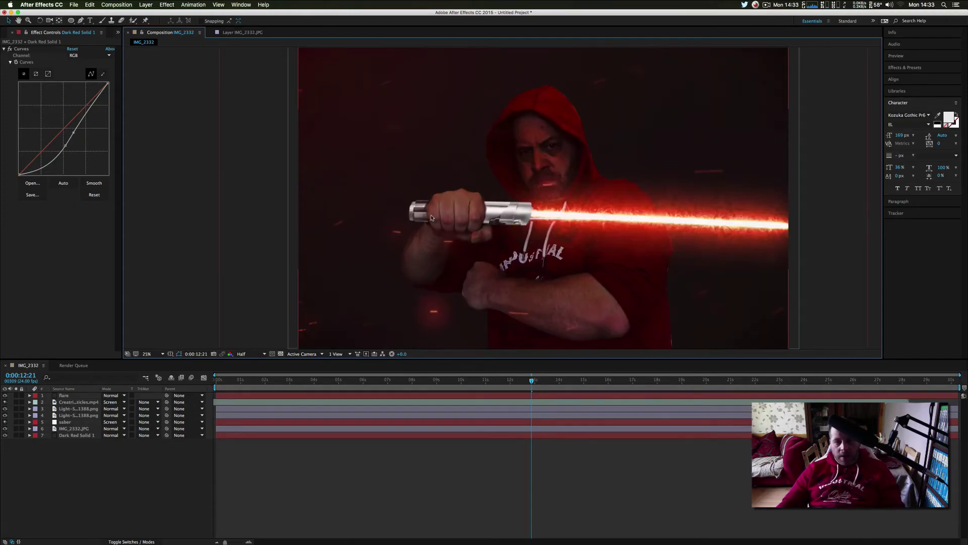
Apply Fast Blur to the IMG_2332.JPG layer and set its blurriness to about 11.7
click(76, 428)
right_click(85, 428)
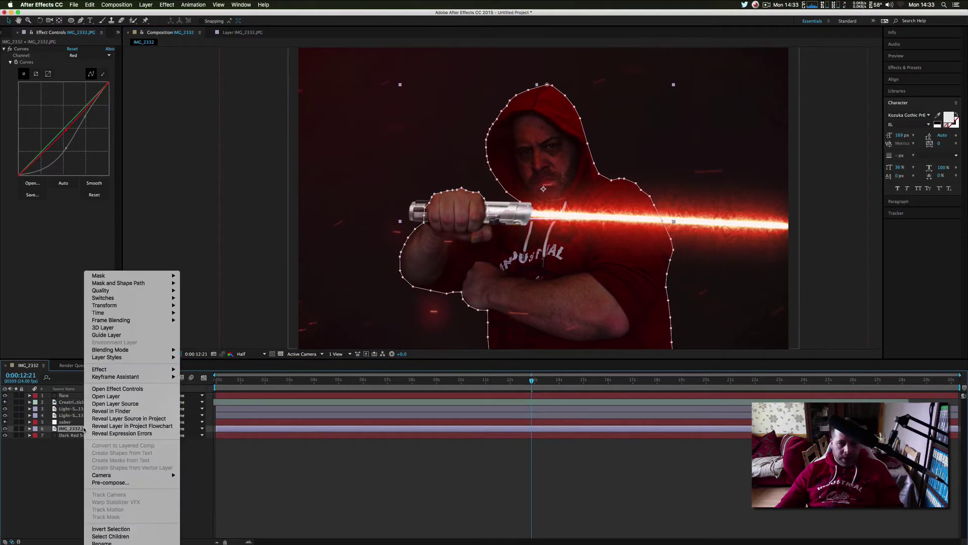
mouse_move(146, 370)
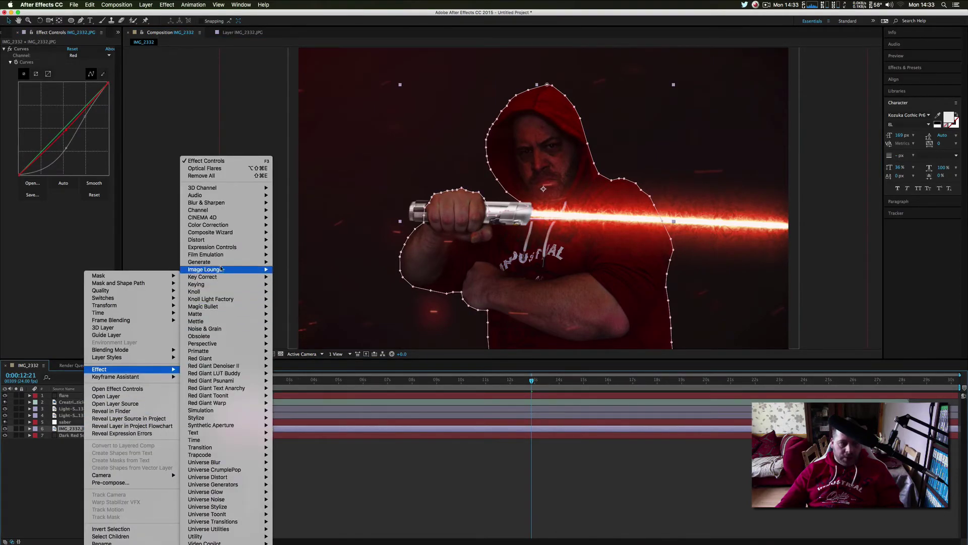
mouse_move(244, 204)
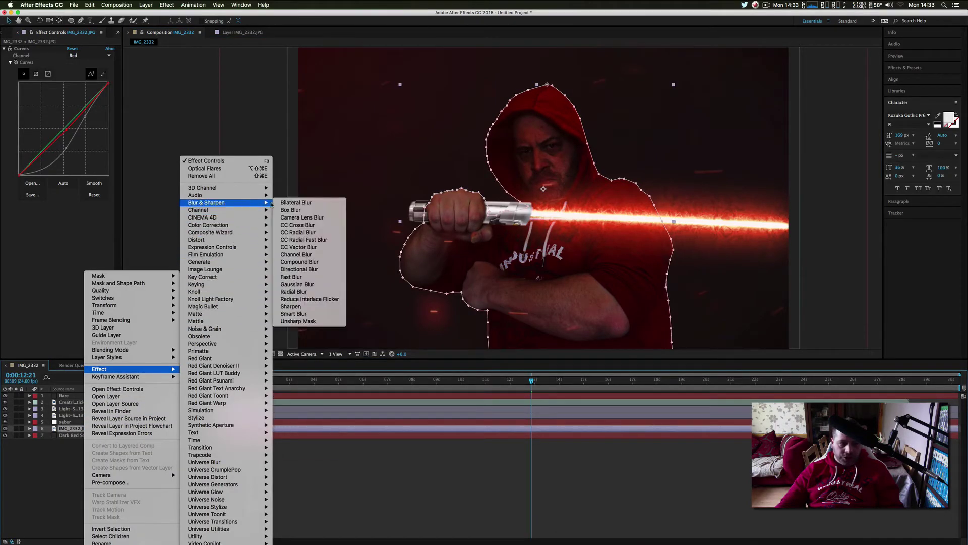
click(298, 276)
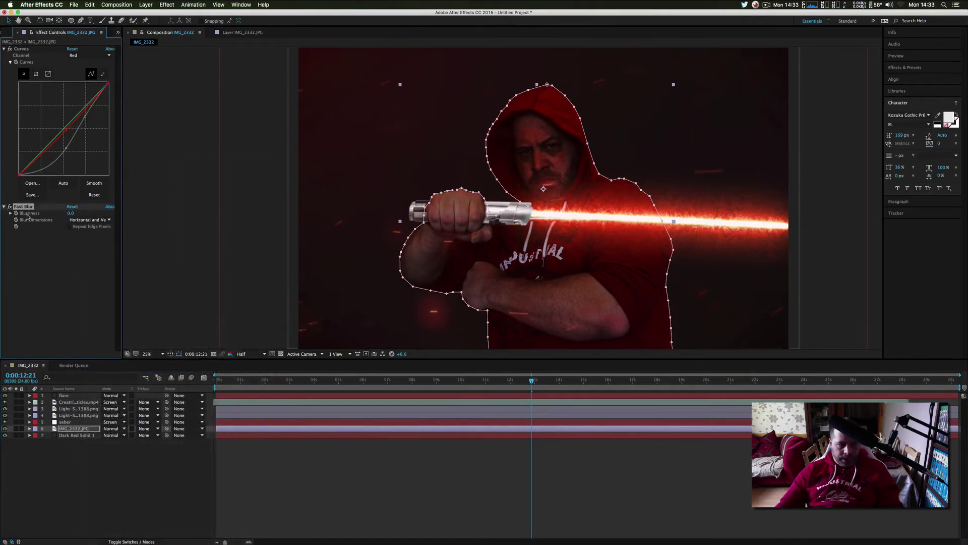
click(10, 213)
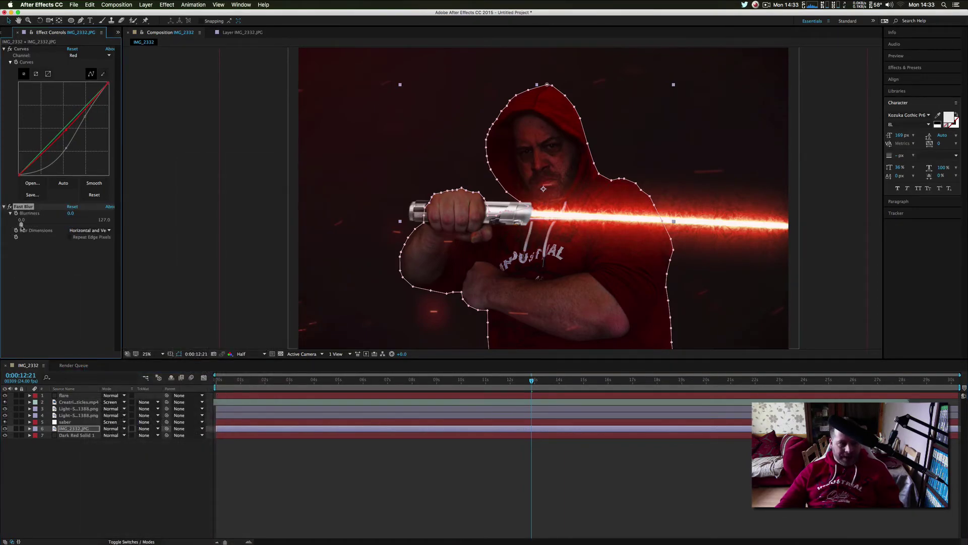
drag(22, 225, 29, 226)
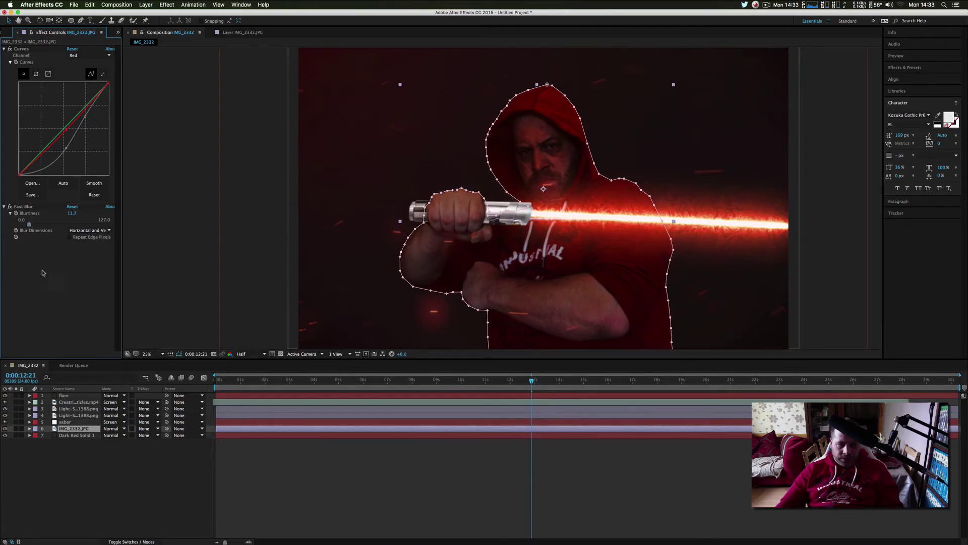
Examine the softened figure against the flare, background and saber blade, both close up and in the full frame
click(328, 293)
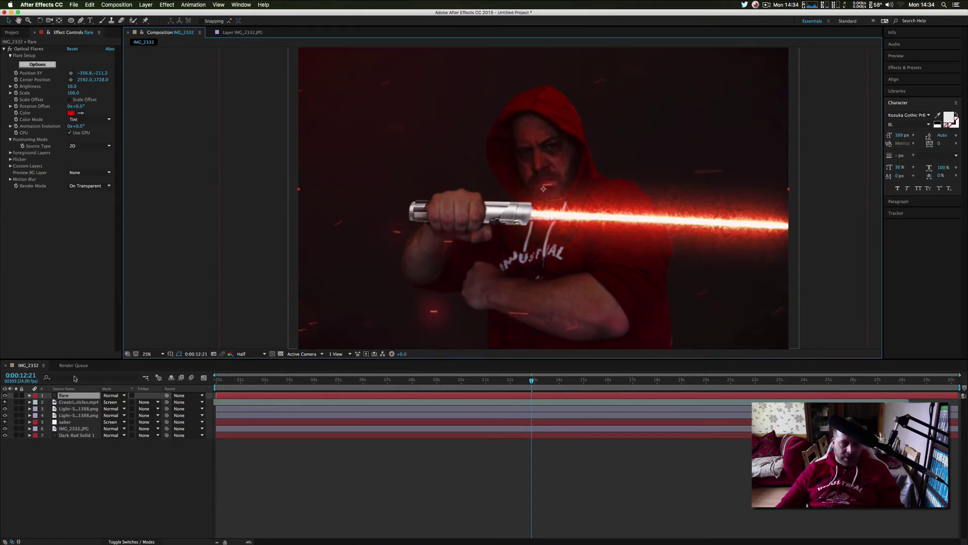
click(318, 283)
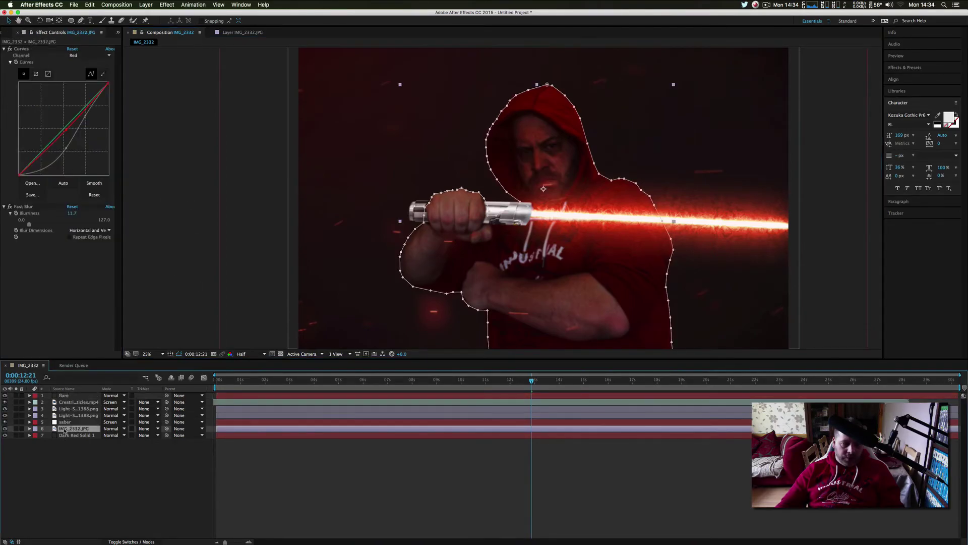
click(271, 274)
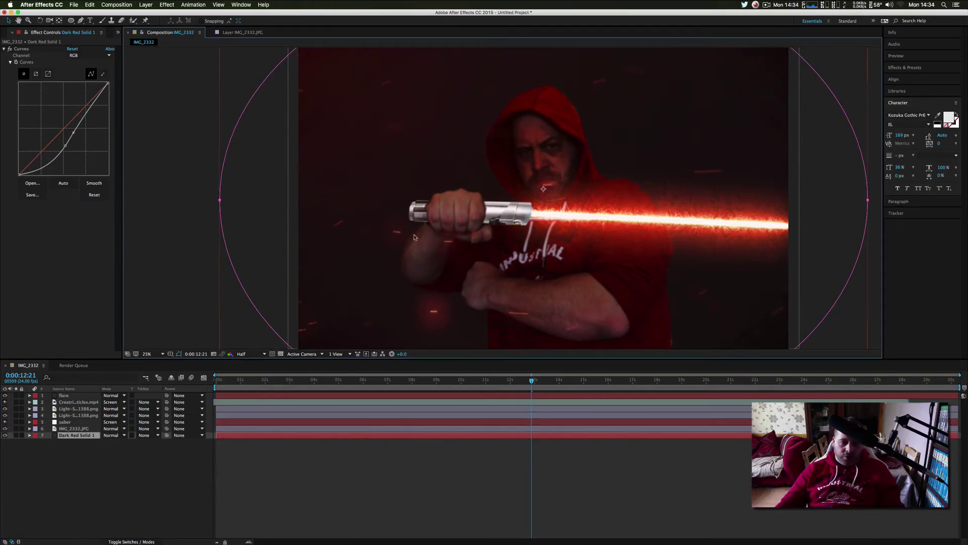
scroll(374, 253, up, 1)
scroll(374, 253, down, 2)
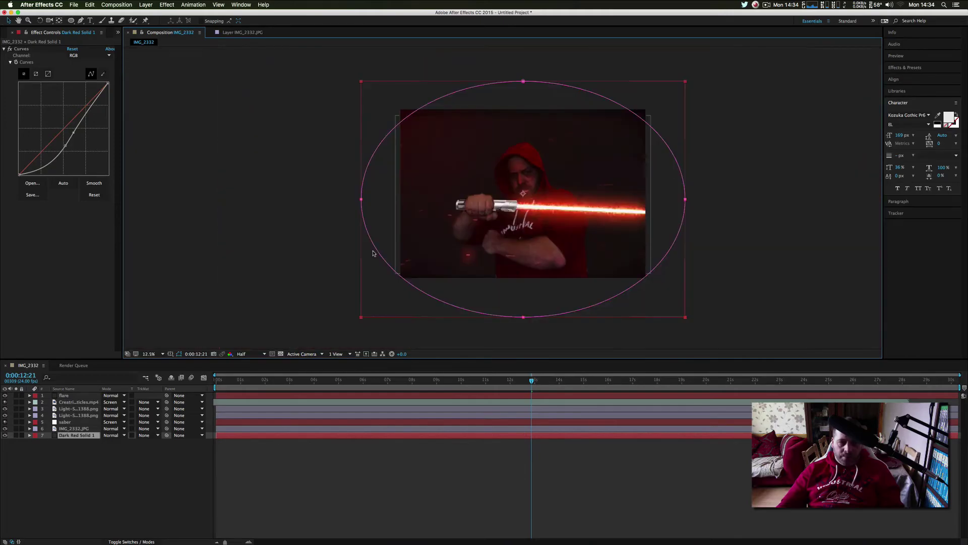
scroll(373, 253, up, 1)
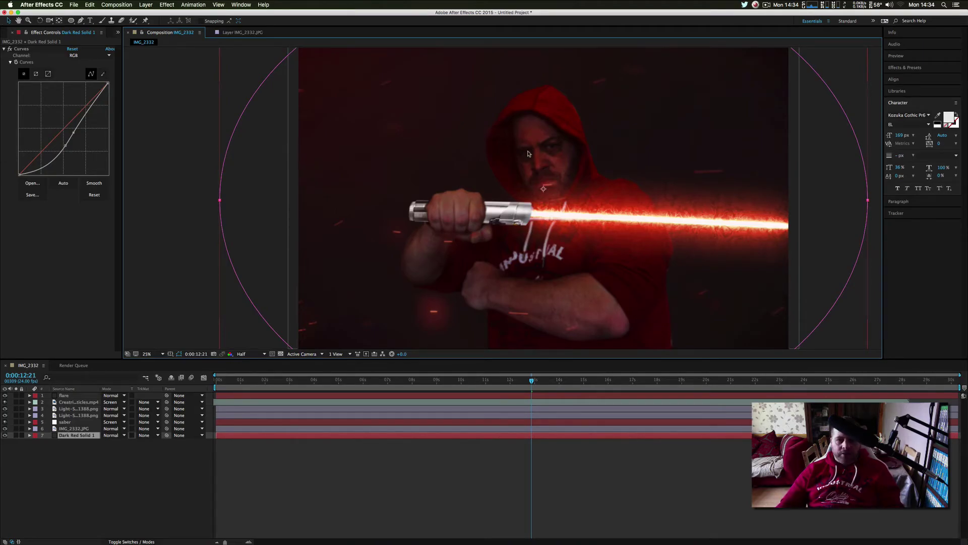
key(period)
key(period)
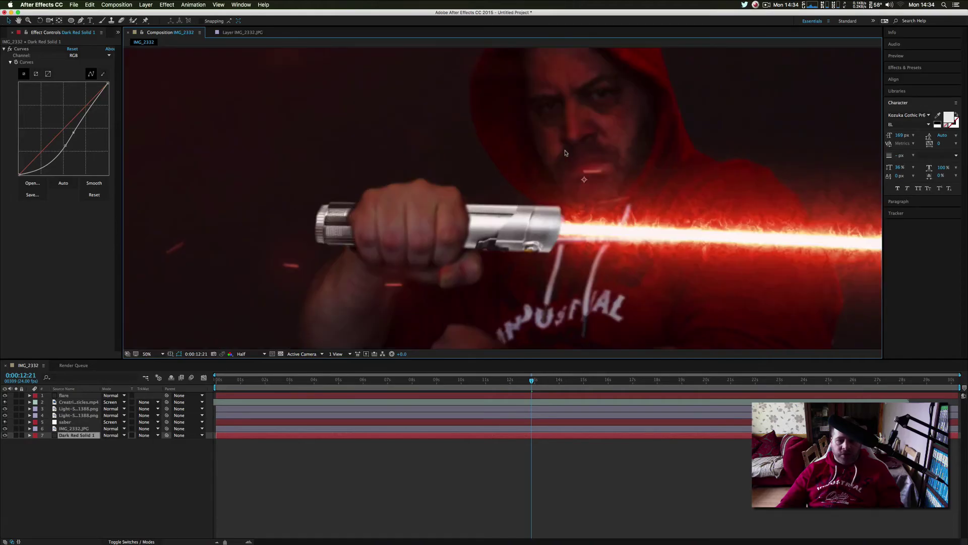
key(comma)
key(comma)
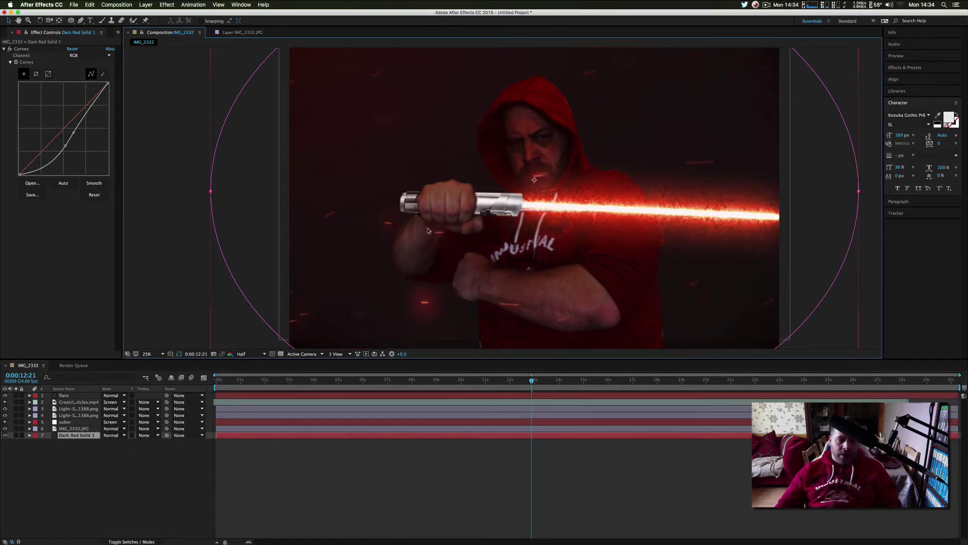
Apply Fast Blur to the handle piece nearest the blade and set its blurriness to about 2.8
click(74, 416)
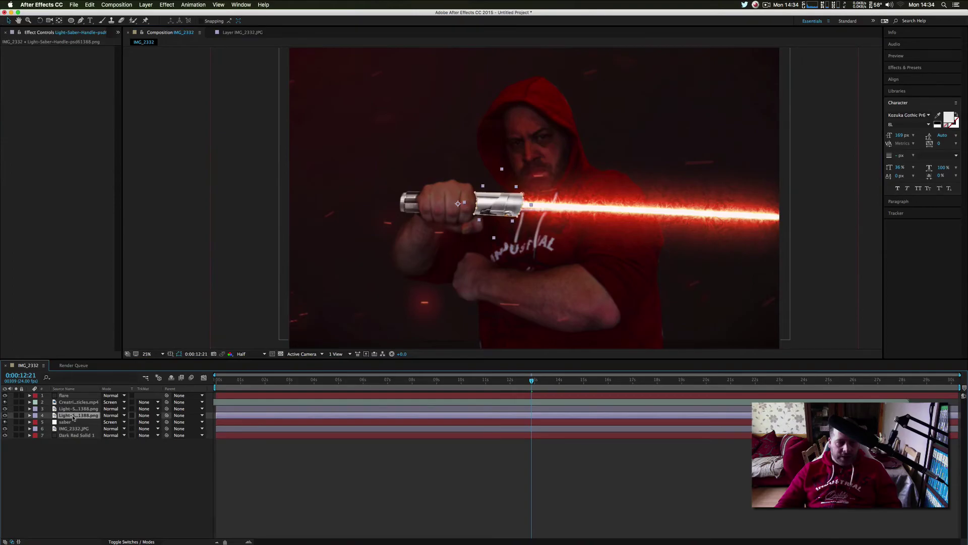
right_click(73, 417)
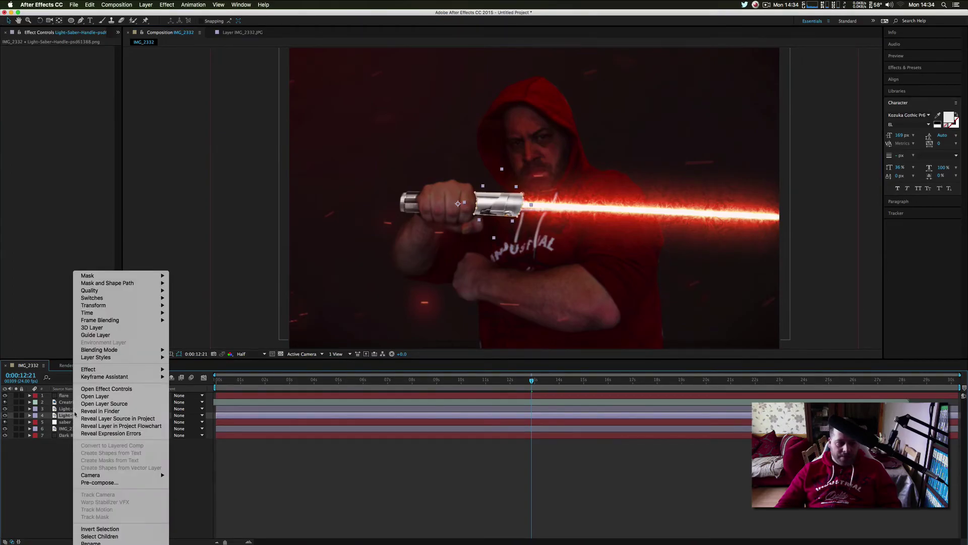
mouse_move(121, 369)
mouse_move(227, 203)
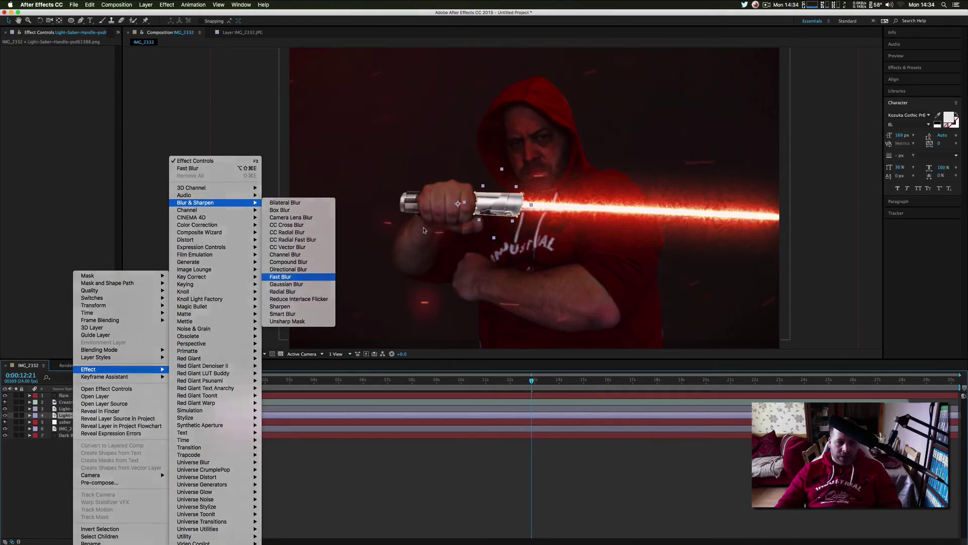
click(280, 276)
click(10, 55)
drag(21, 66, 22, 66)
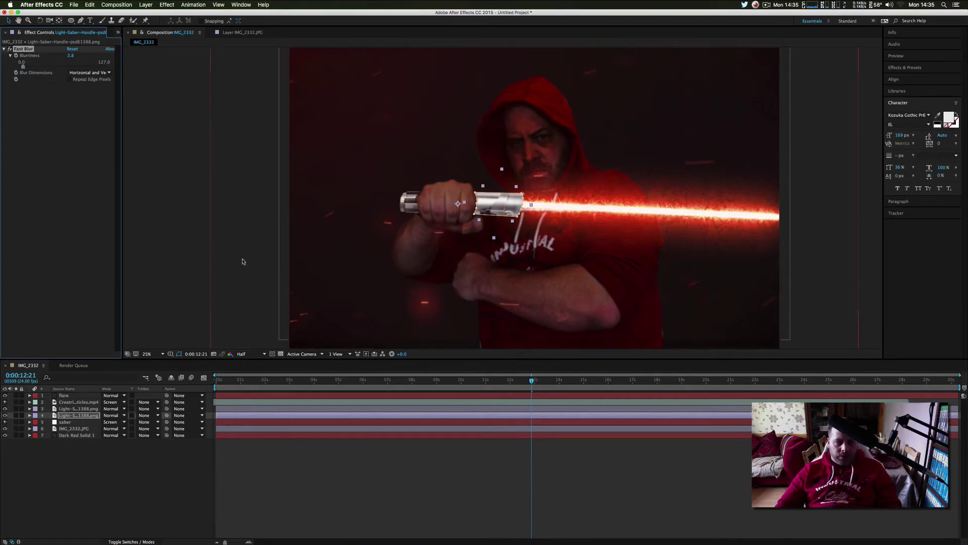
click(512, 194)
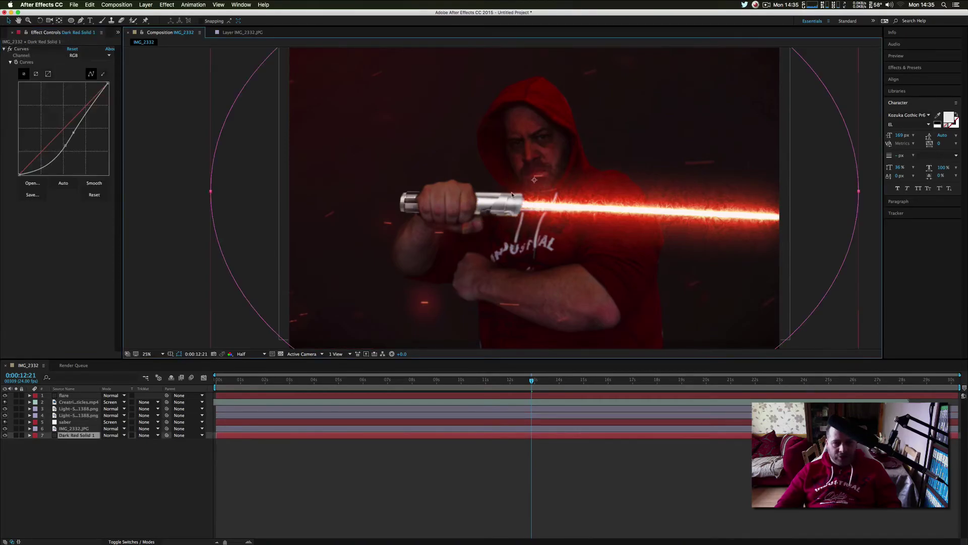
Apply the Fast Blur effect to the handle's rear-end layer, the piece sticking out behind the fist
click(73, 415)
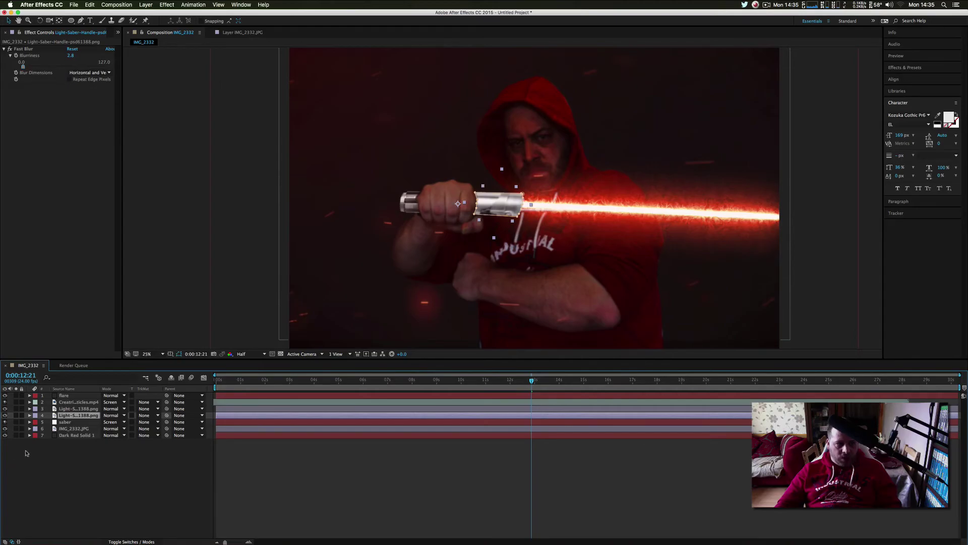
click(87, 409)
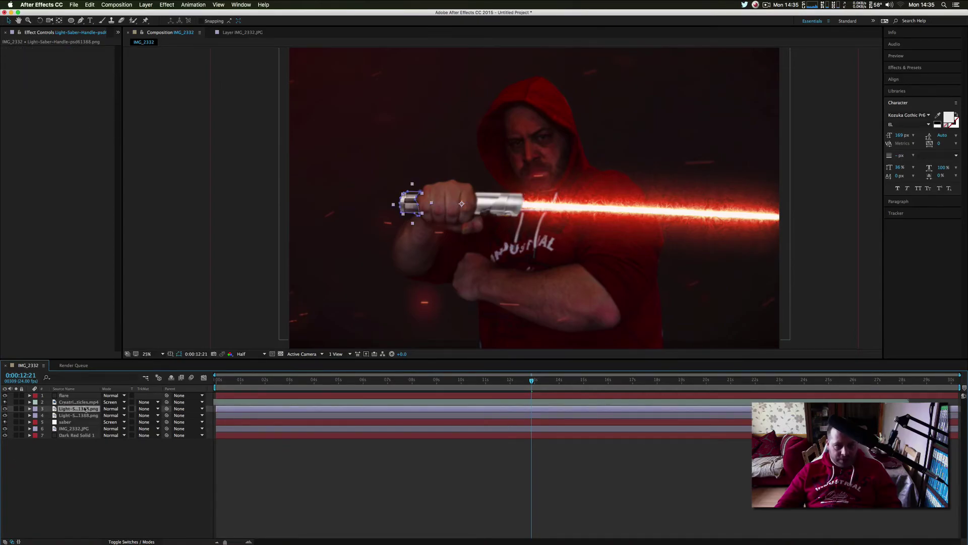
right_click(86, 409)
mouse_move(132, 370)
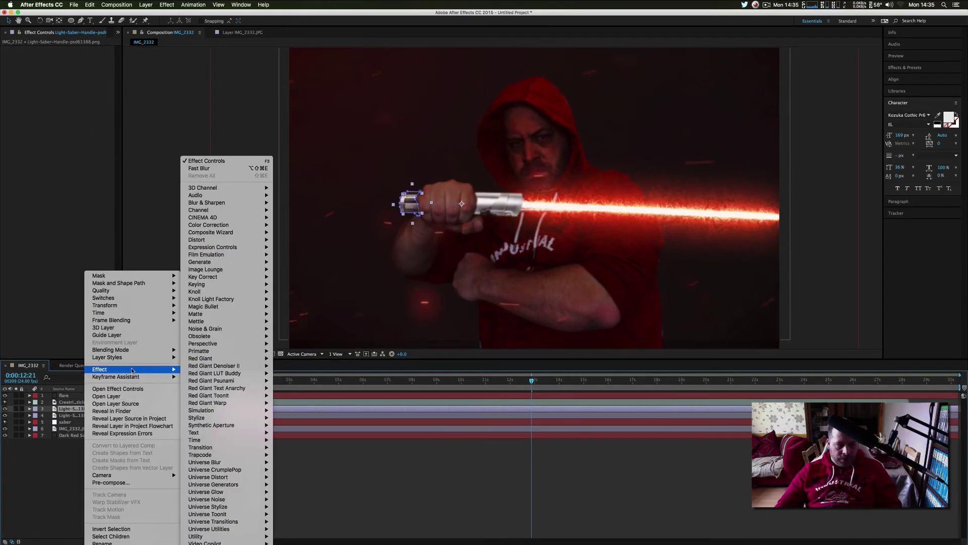
mouse_move(227, 202)
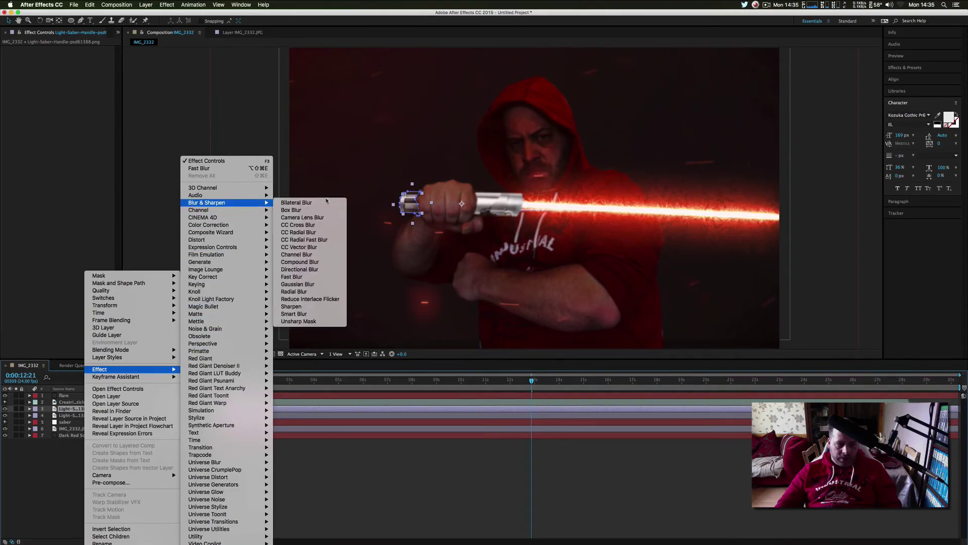
click(295, 276)
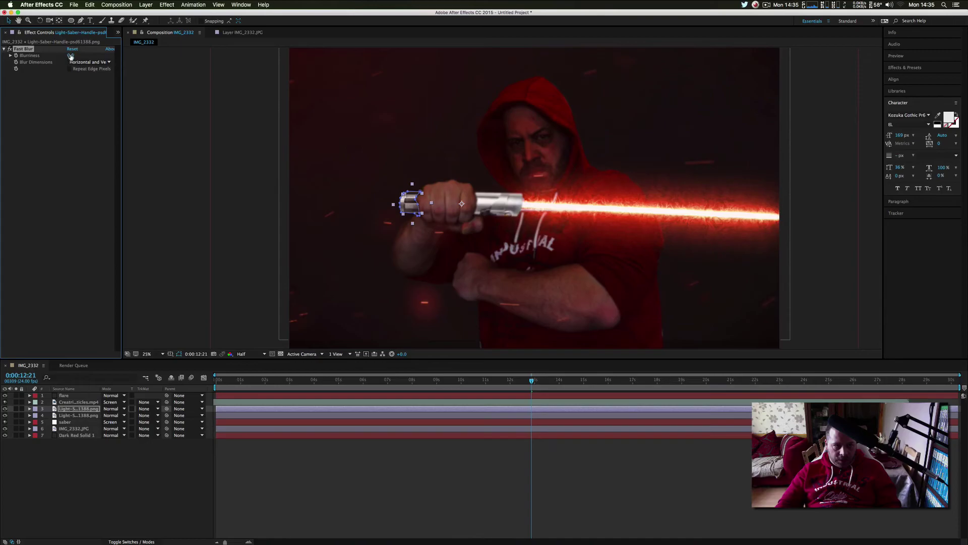
Try blurriness values of 127, 0 and 10 on the handle's rear end
click(70, 56)
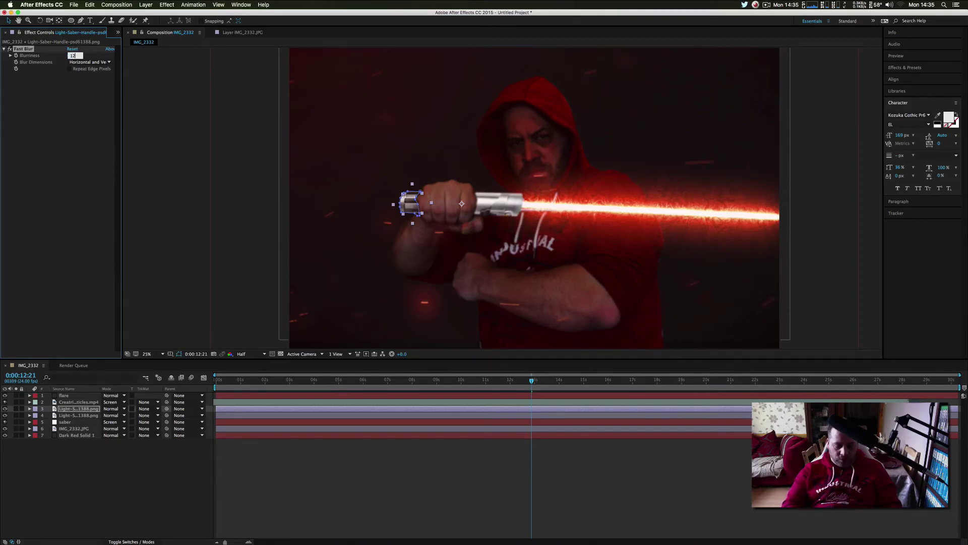
text(127)
key(Return)
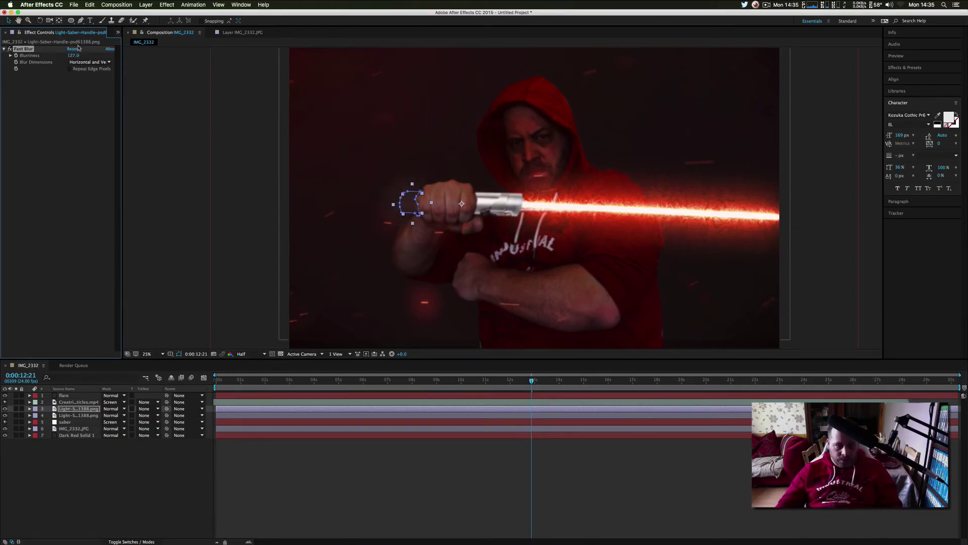
drag(73, 56, 39, 52)
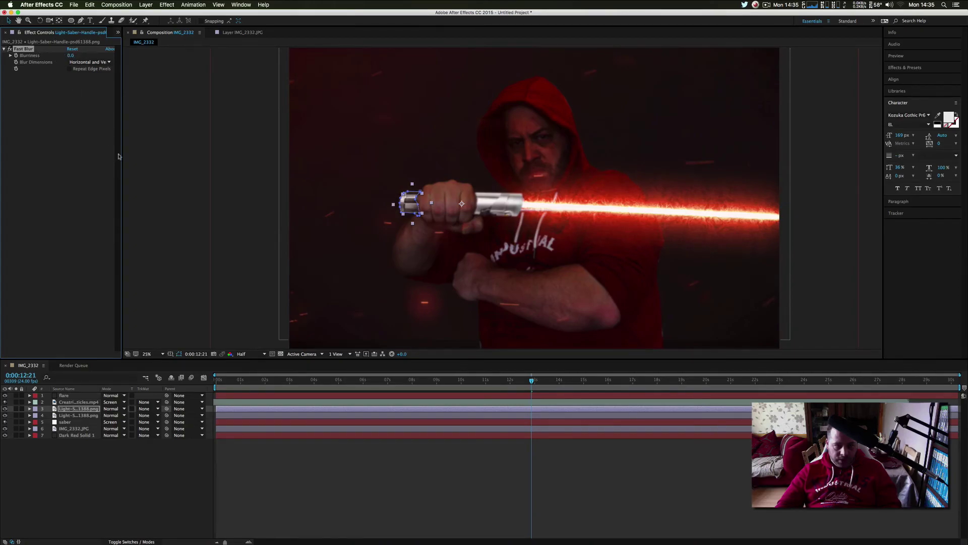
click(71, 55)
text(10)
key(Return)
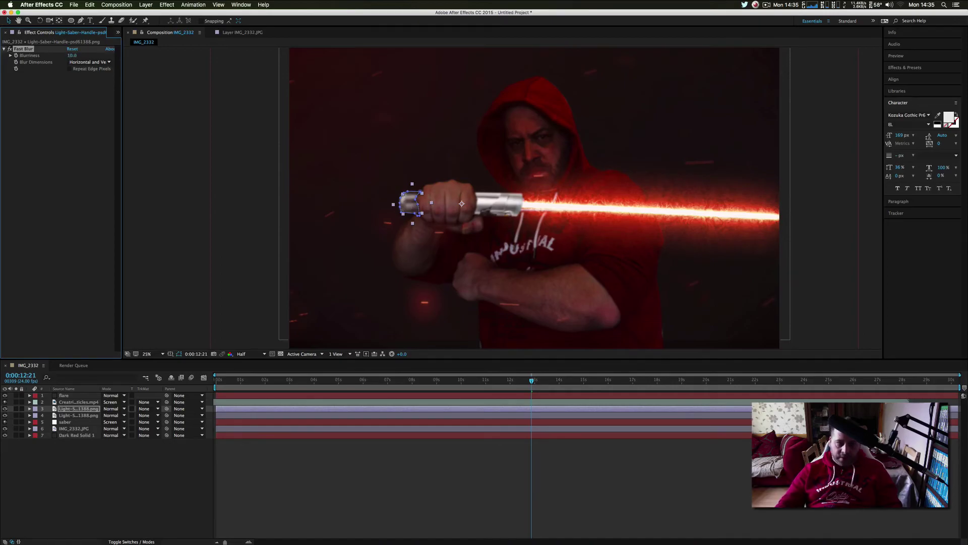
Set the Fast Blur blurriness of the handle's rear end to 4
click(72, 56)
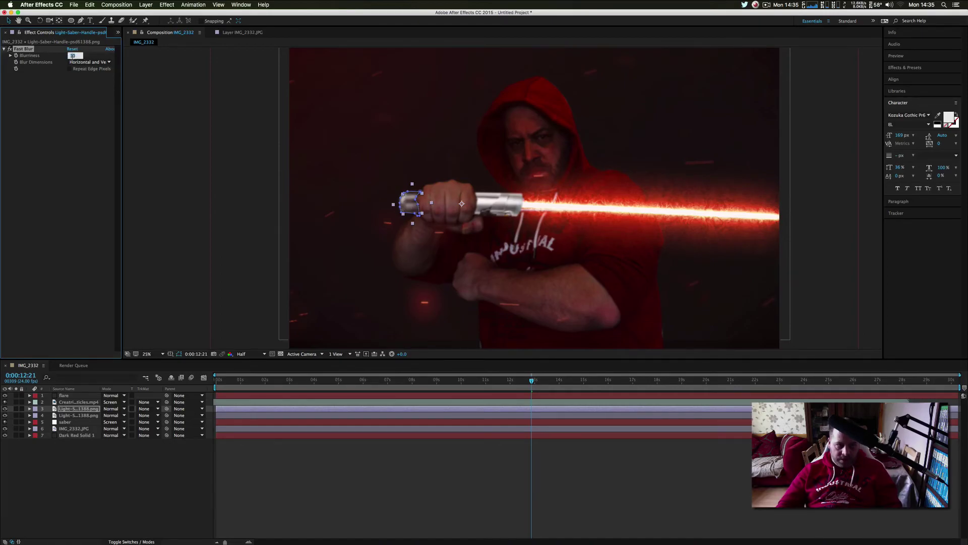
text(4)
key(Return)
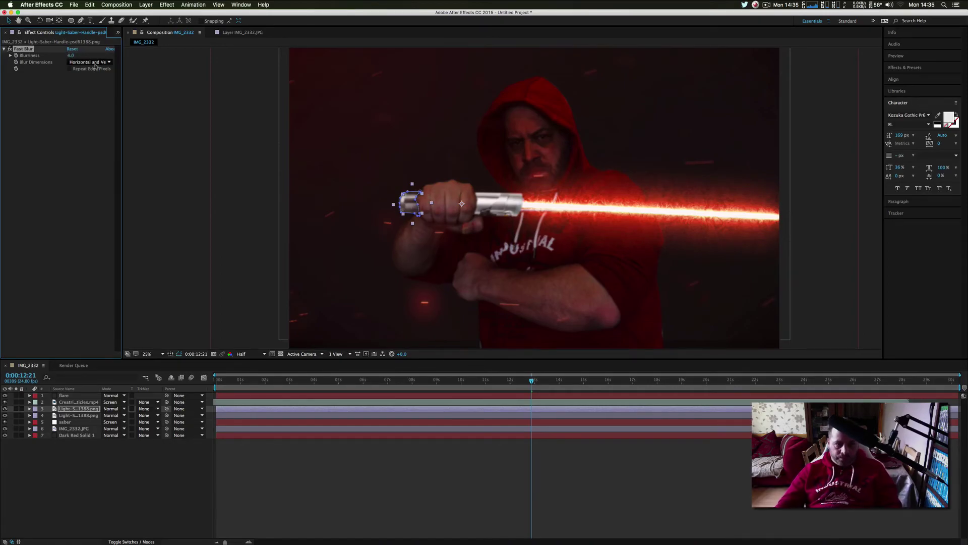
click(241, 285)
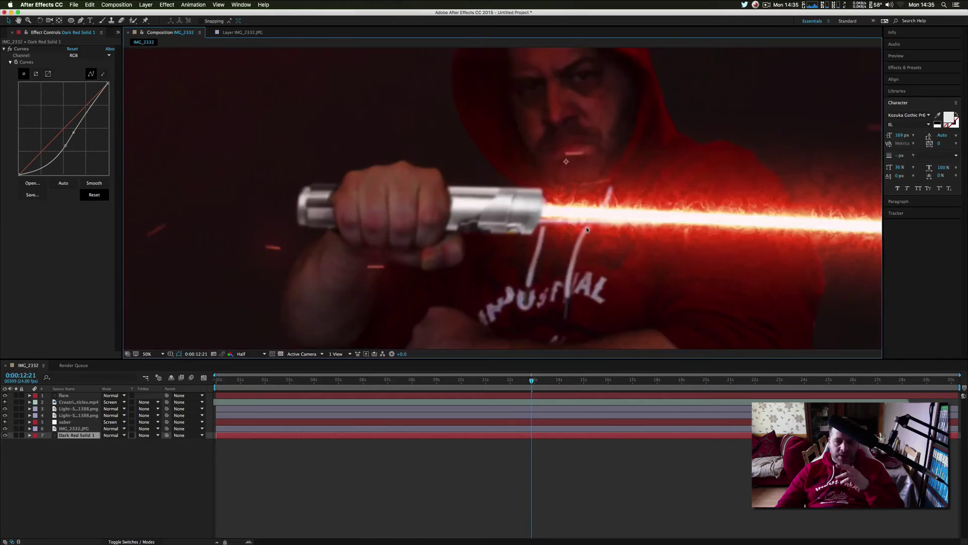
Thicken the saber blade slightly by raising the Saber effect's core size to about 20.81
key(comma)
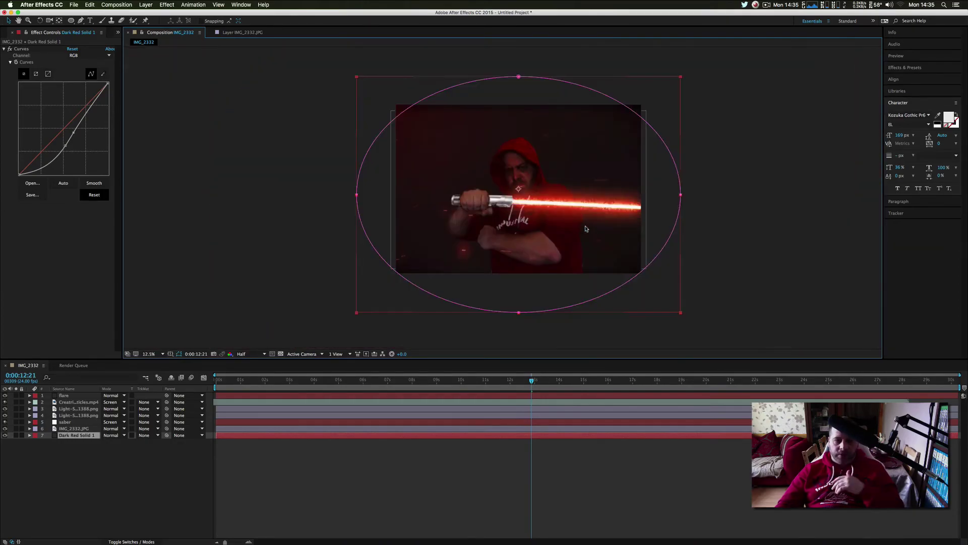
key(period)
drag(586, 228, 571, 230)
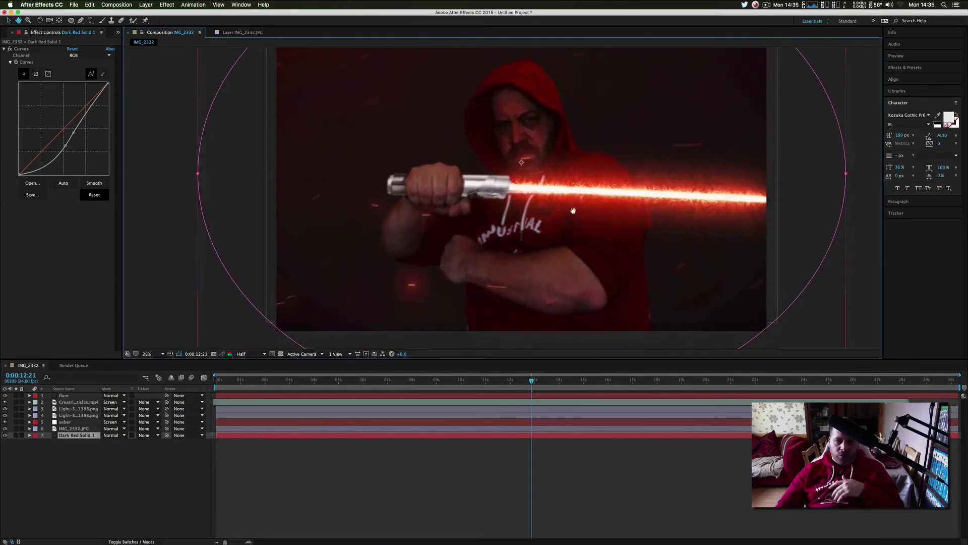
key(v)
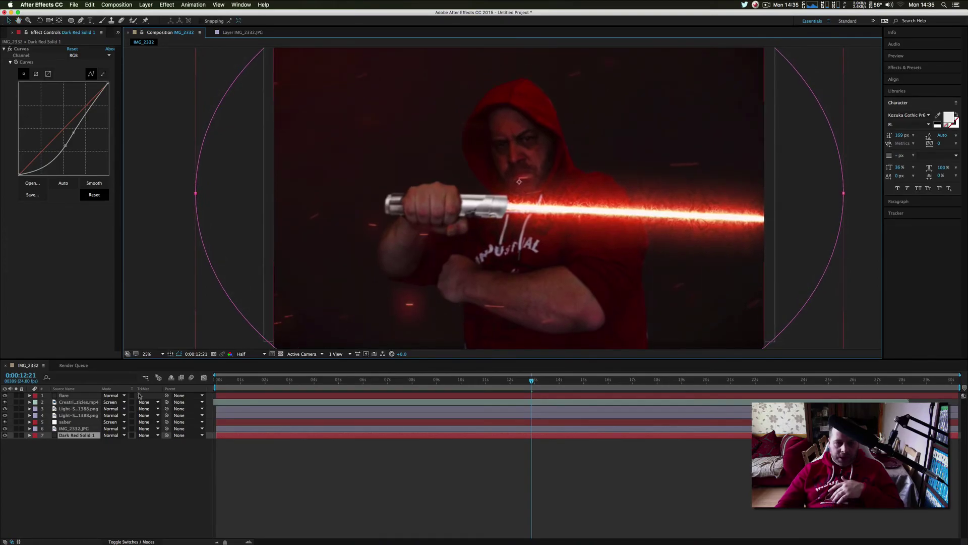
click(80, 415)
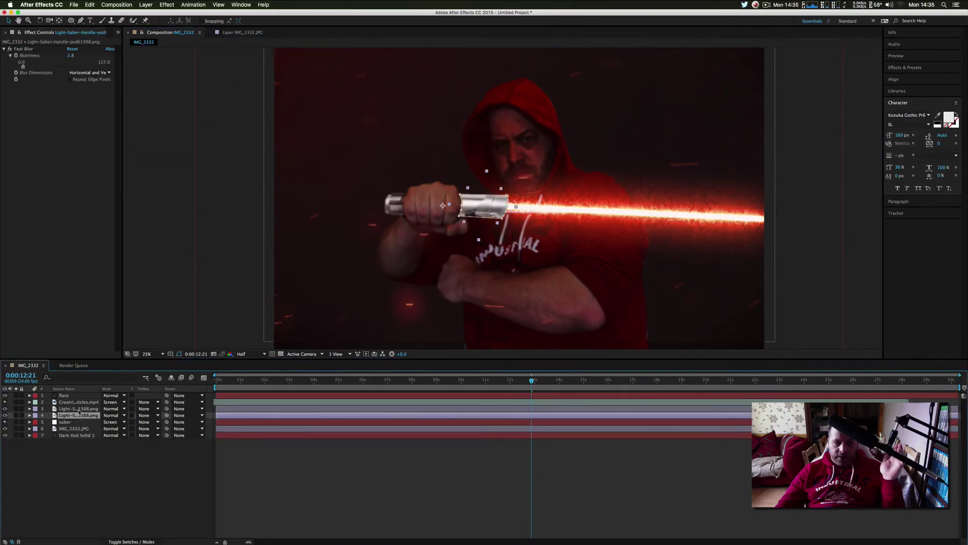
click(71, 422)
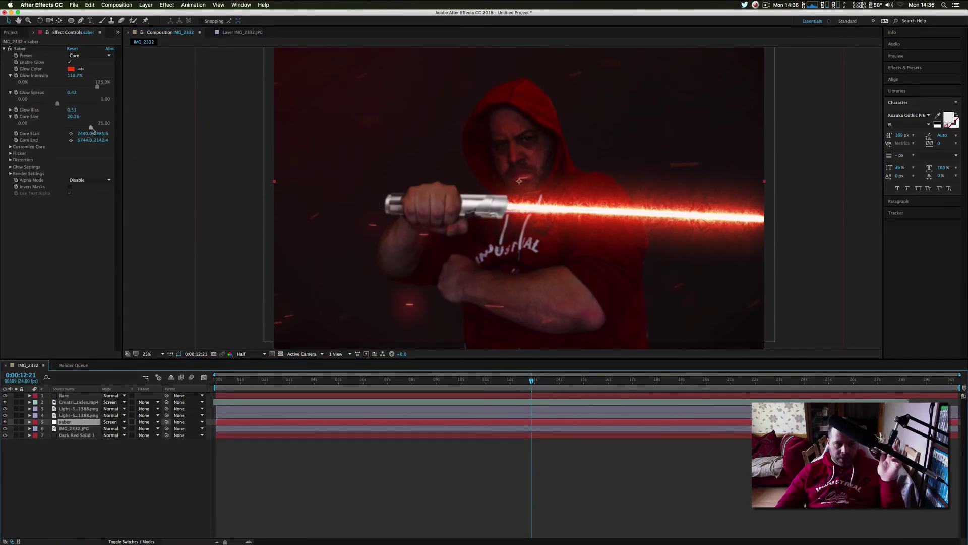
drag(92, 128, 93, 129)
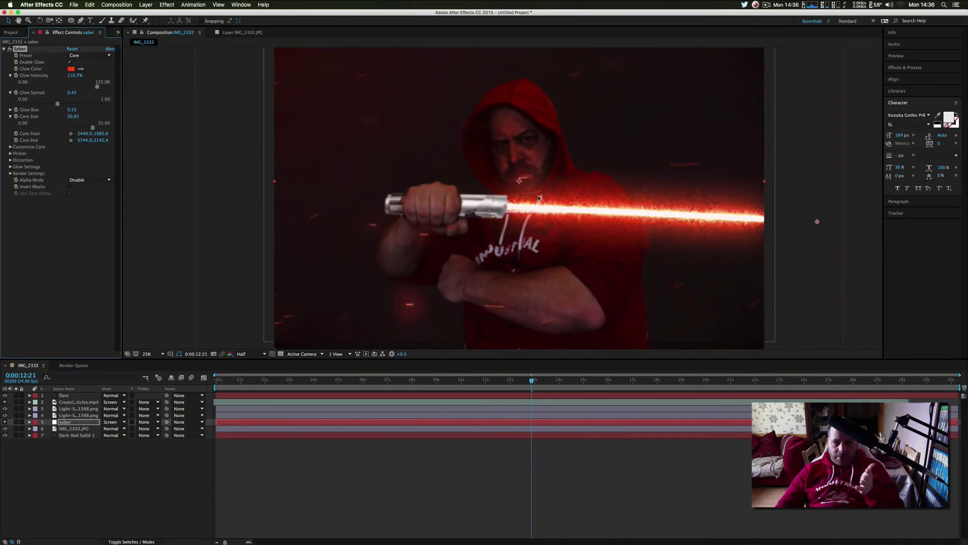